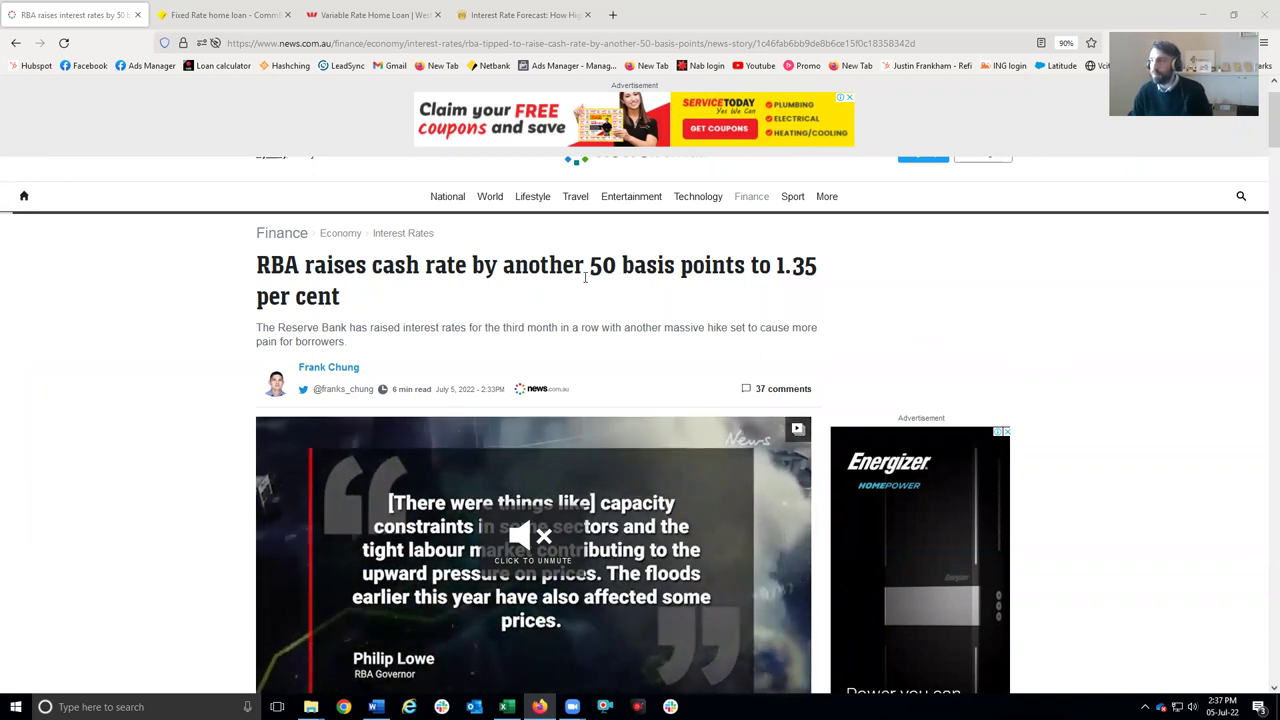
# Step: Read the headline and opening paragraphs of the news article on the RBA's cash rate rise
pyautogui.moveTo(585, 278); pyautogui.dragTo(826, 290)
pyautogui.click(773, 272)
pyautogui.click(394, 308)
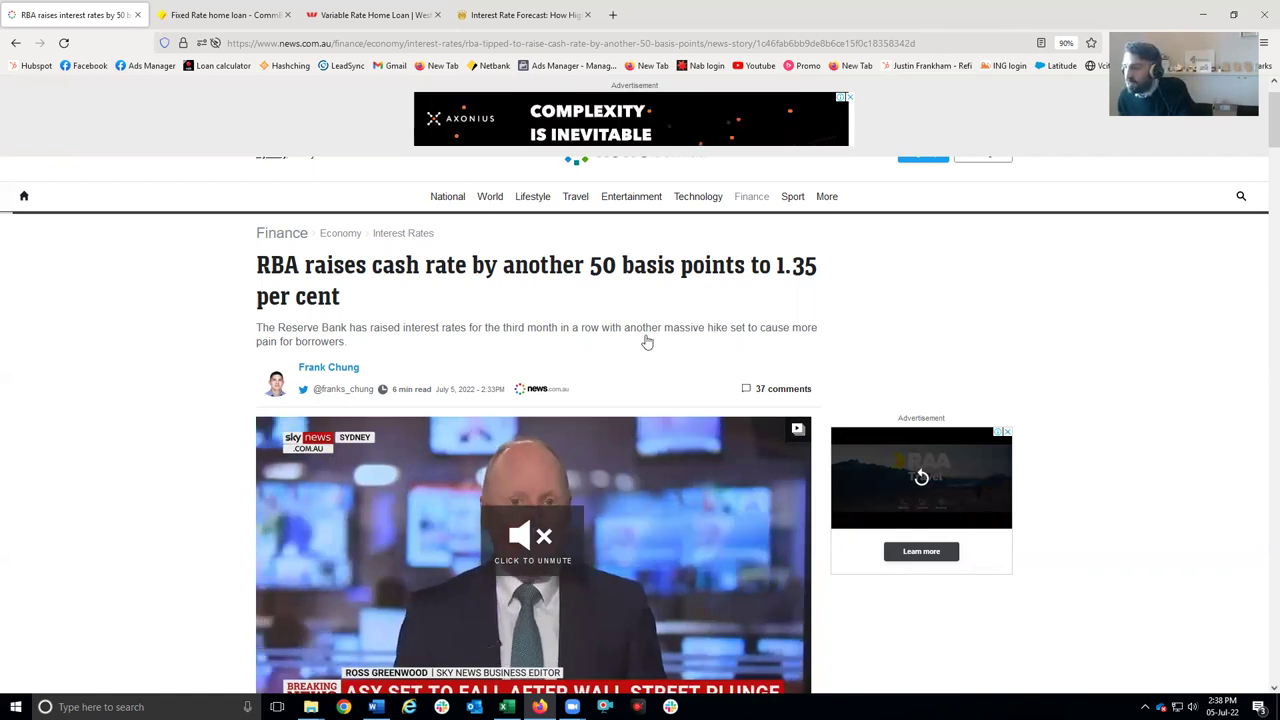
pyautogui.scroll(-3, 800, 543)
pyautogui.scroll(-1, 775, 540)
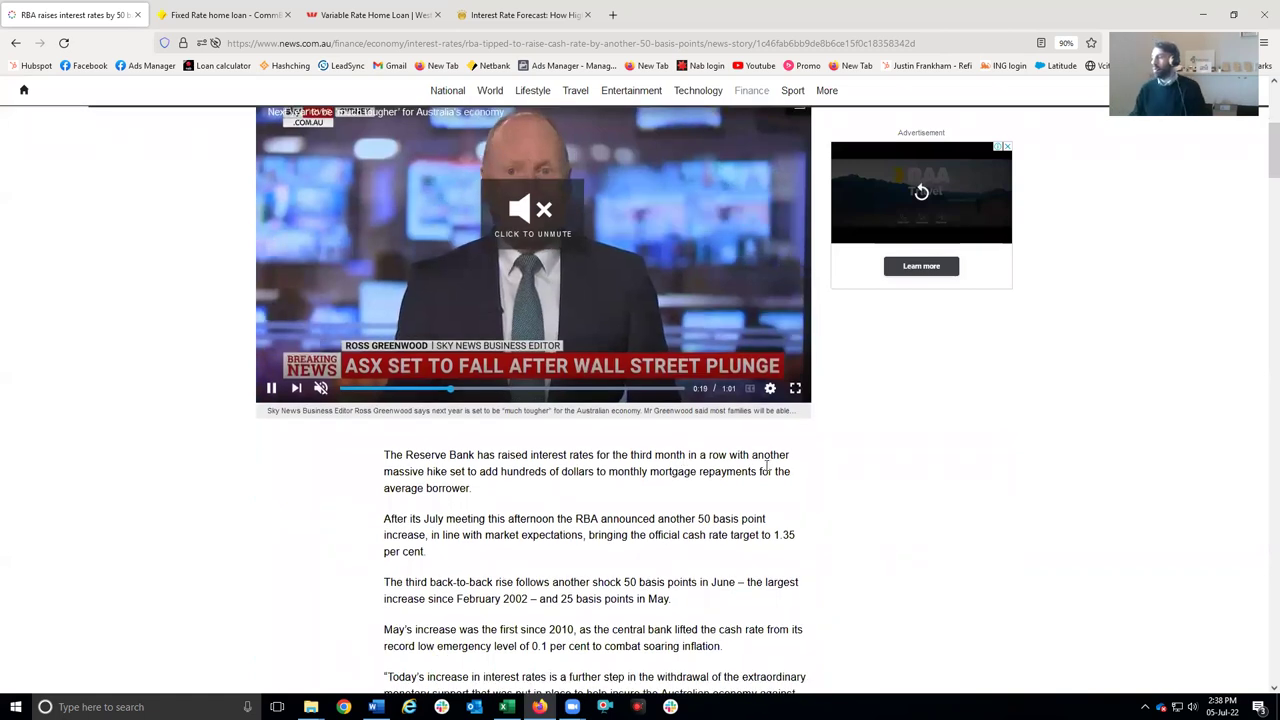
pyautogui.scroll(-1, 767, 465)
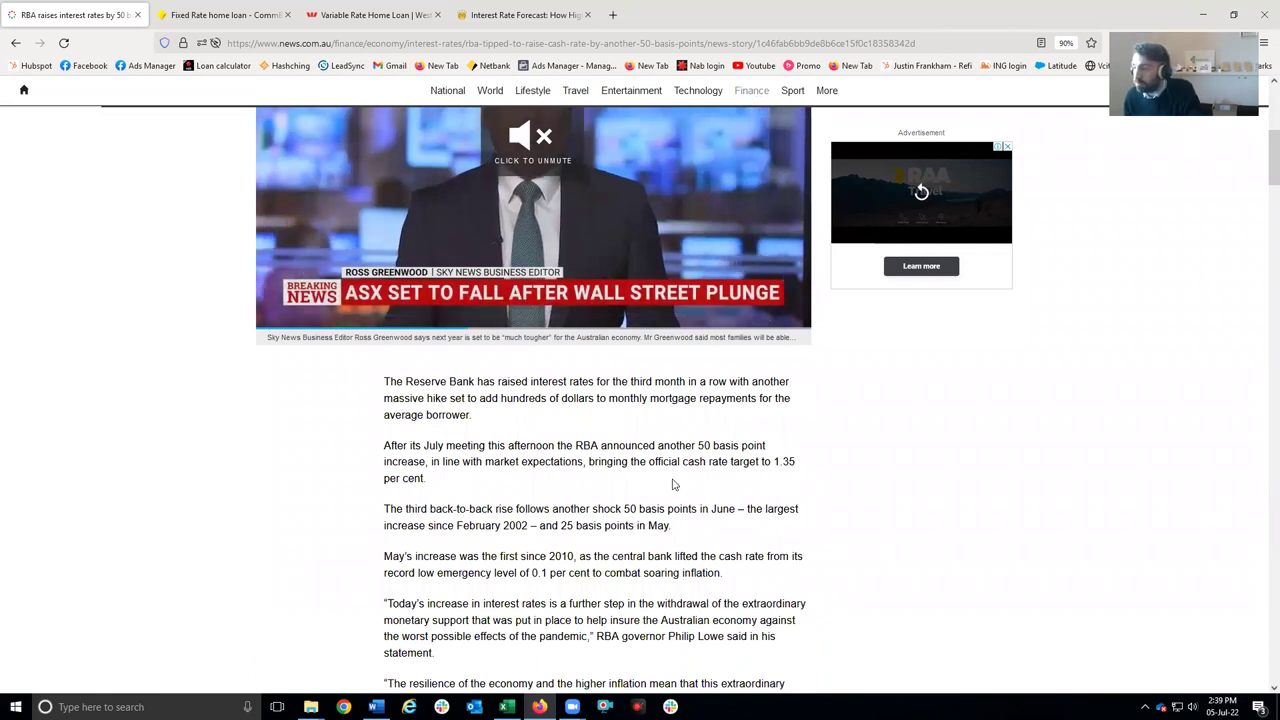
pyautogui.scroll(-1, 597, 475)
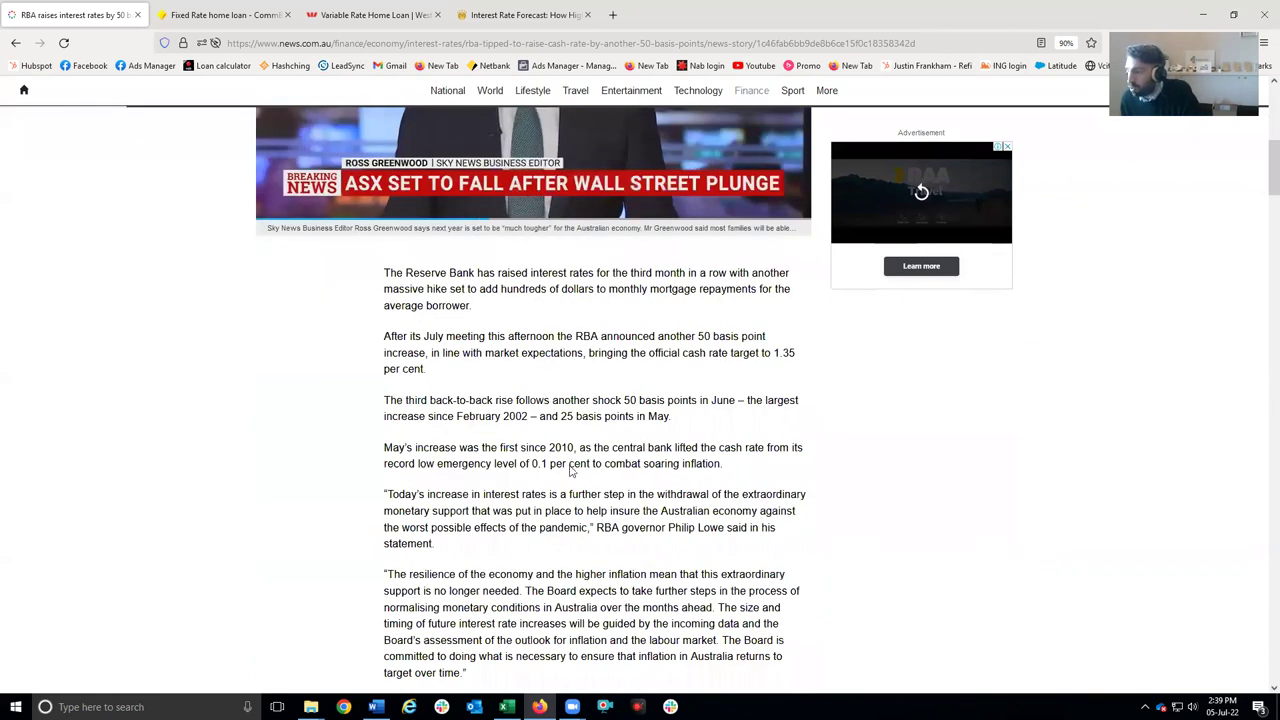
pyautogui.scroll(-1, 660, 410)
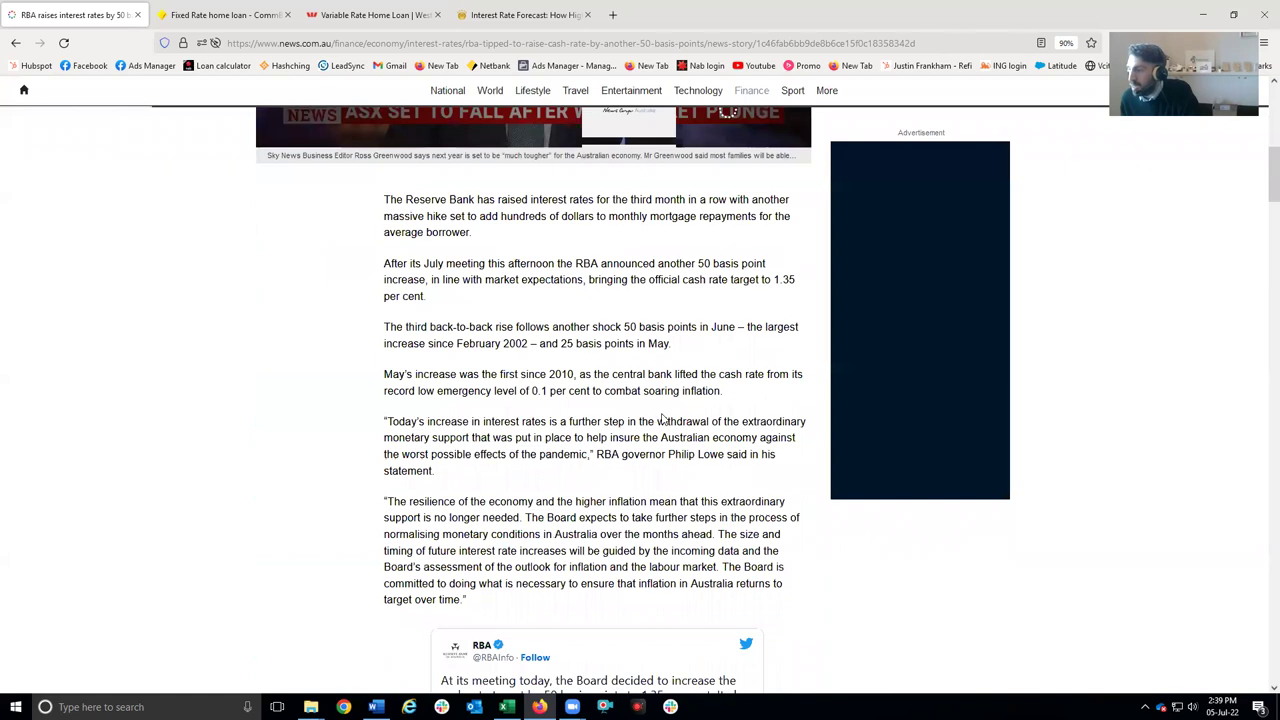
pyautogui.scroll(-2, 675, 424)
pyautogui.scroll(-1, 714, 429)
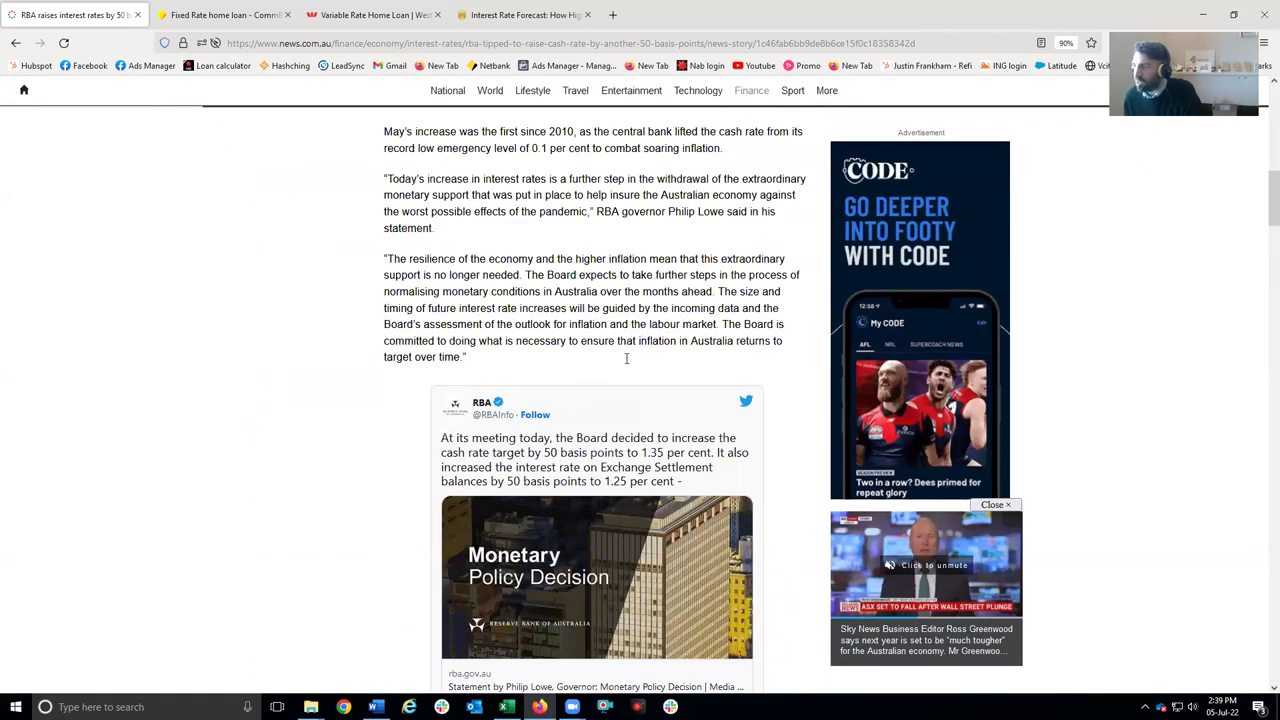
# Step: Read the article's embedded RBA tweet and the paragraphs on how monthly mortgage repayments are affected
pyautogui.scroll(-1, 624, 350)
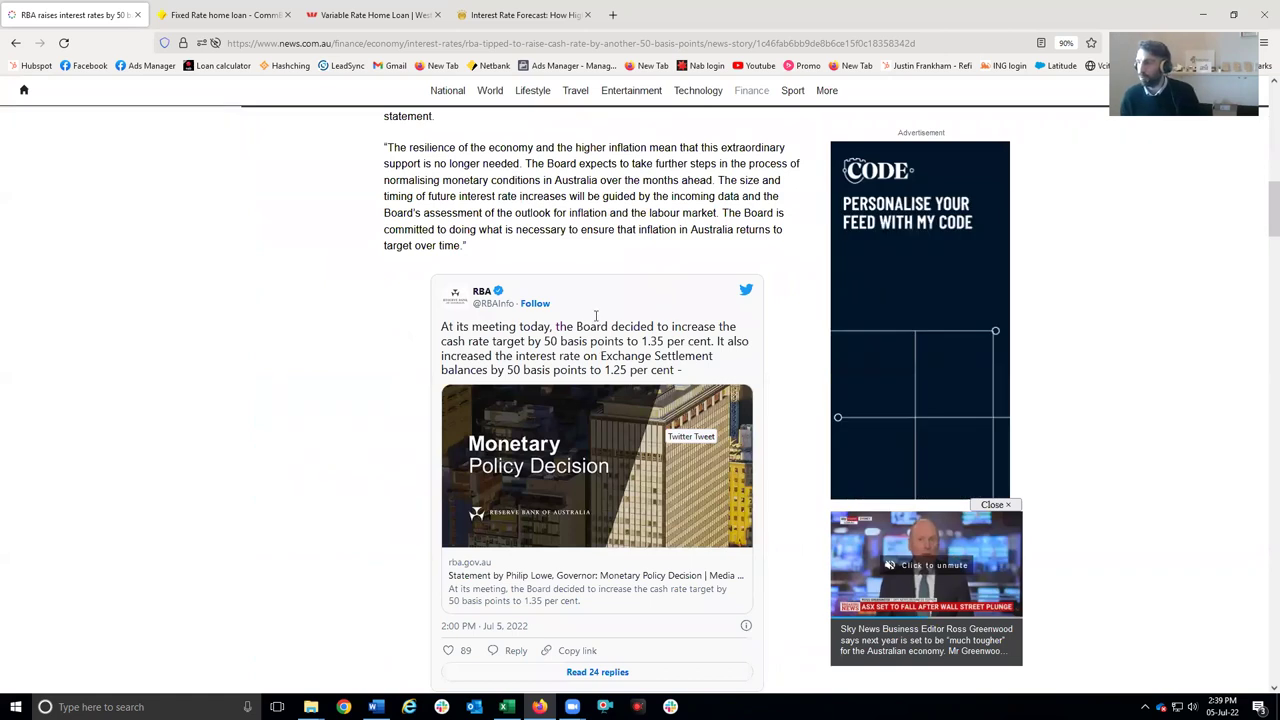
pyautogui.scroll(-1, 678, 233)
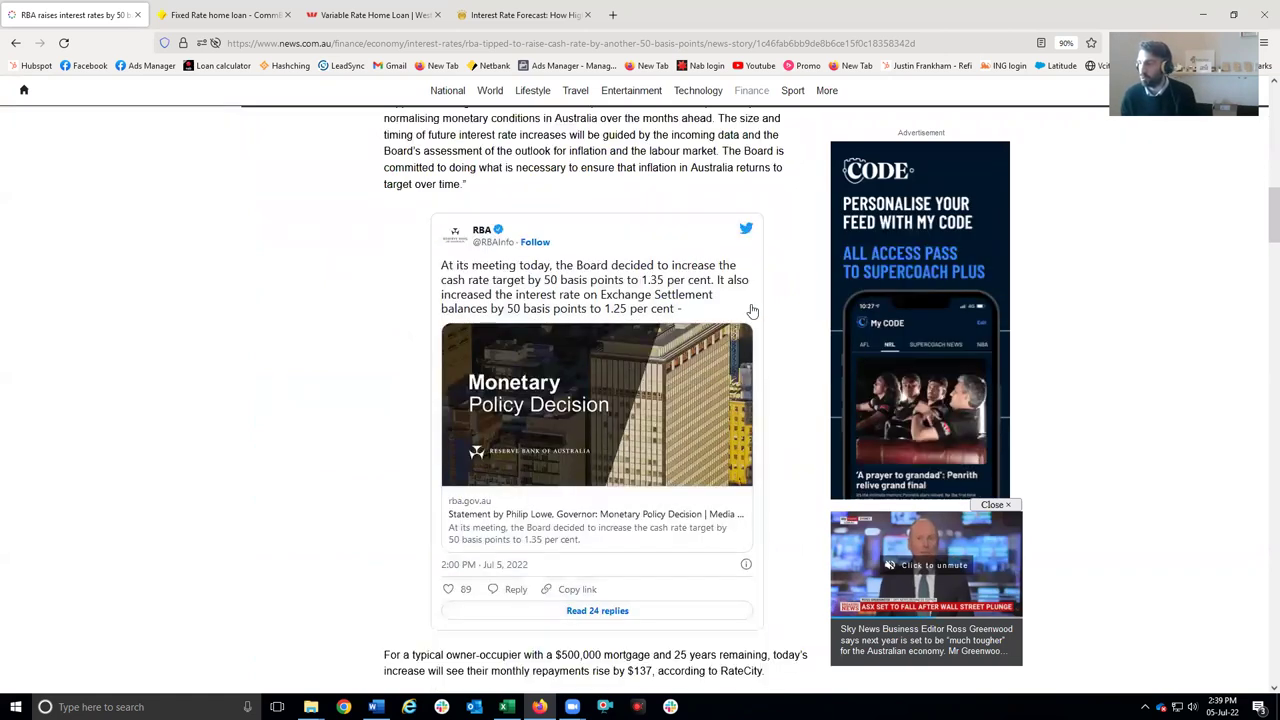
pyautogui.scroll(-1, 782, 322)
pyautogui.scroll(-1, 782, 403)
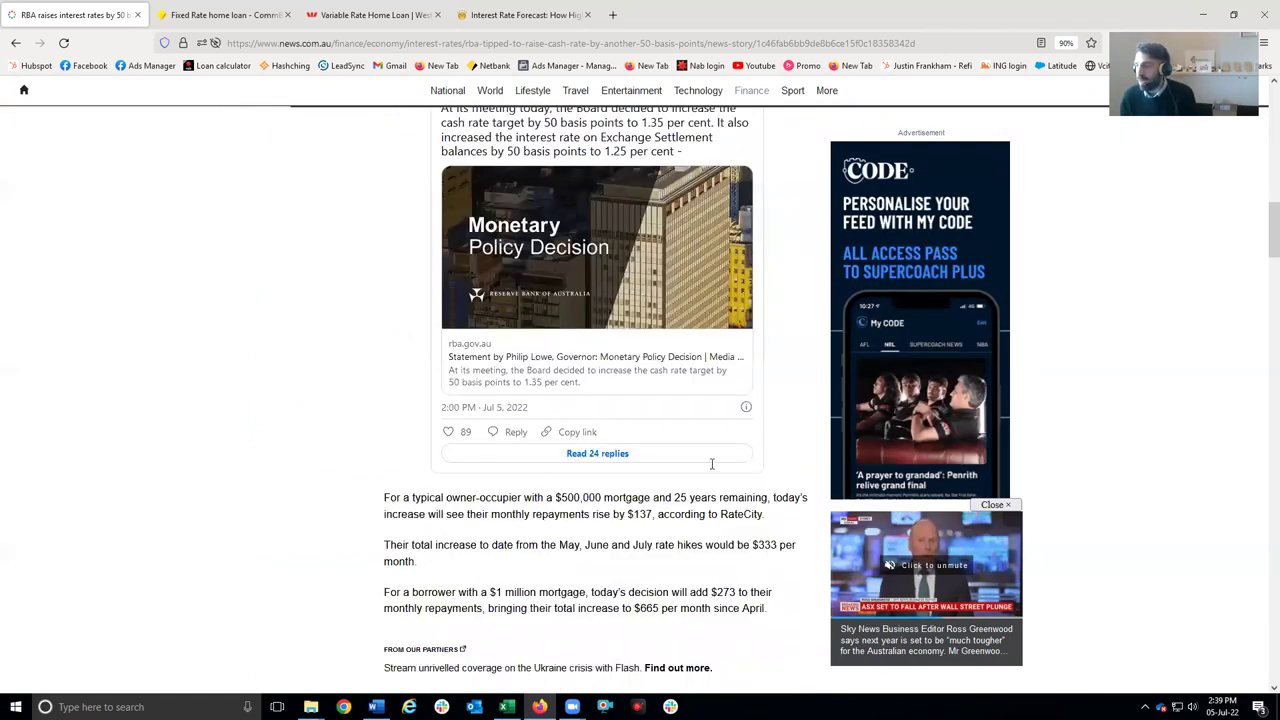
pyautogui.scroll(-1, 720, 450)
pyautogui.scroll(-1, 556, 392)
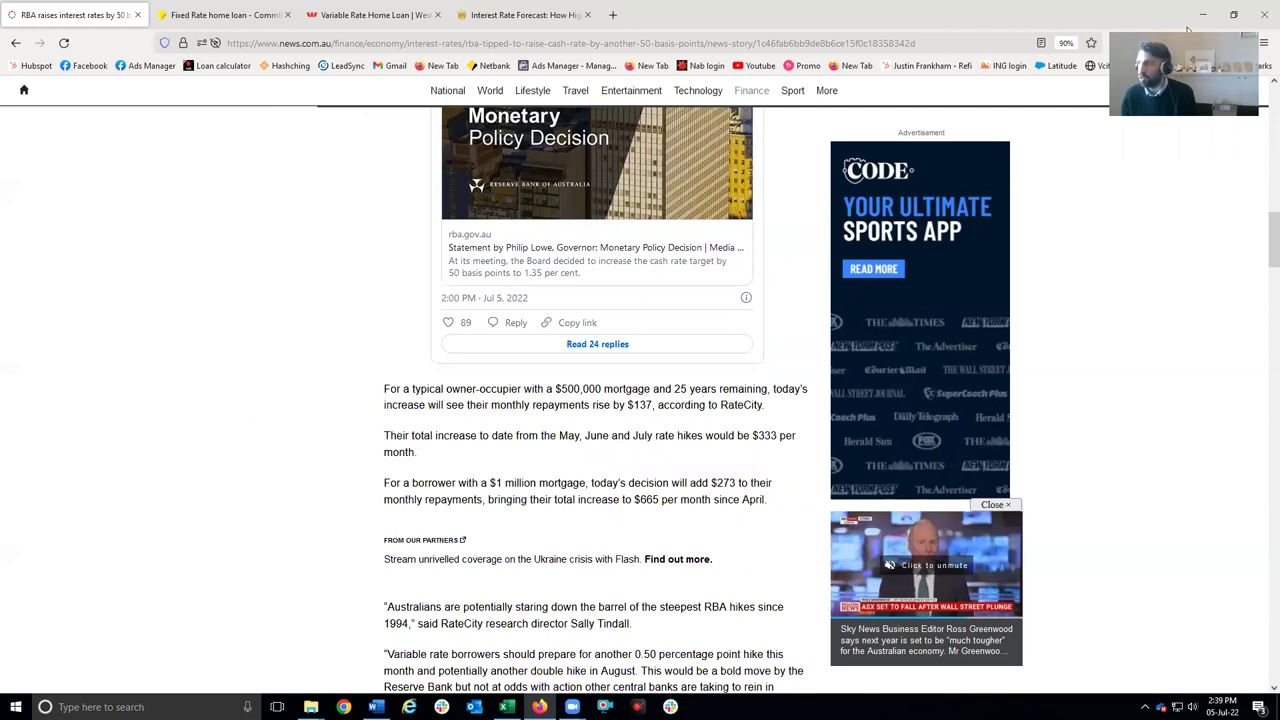
pyautogui.moveTo(1189, 34); pyautogui.dragTo(965, 20)
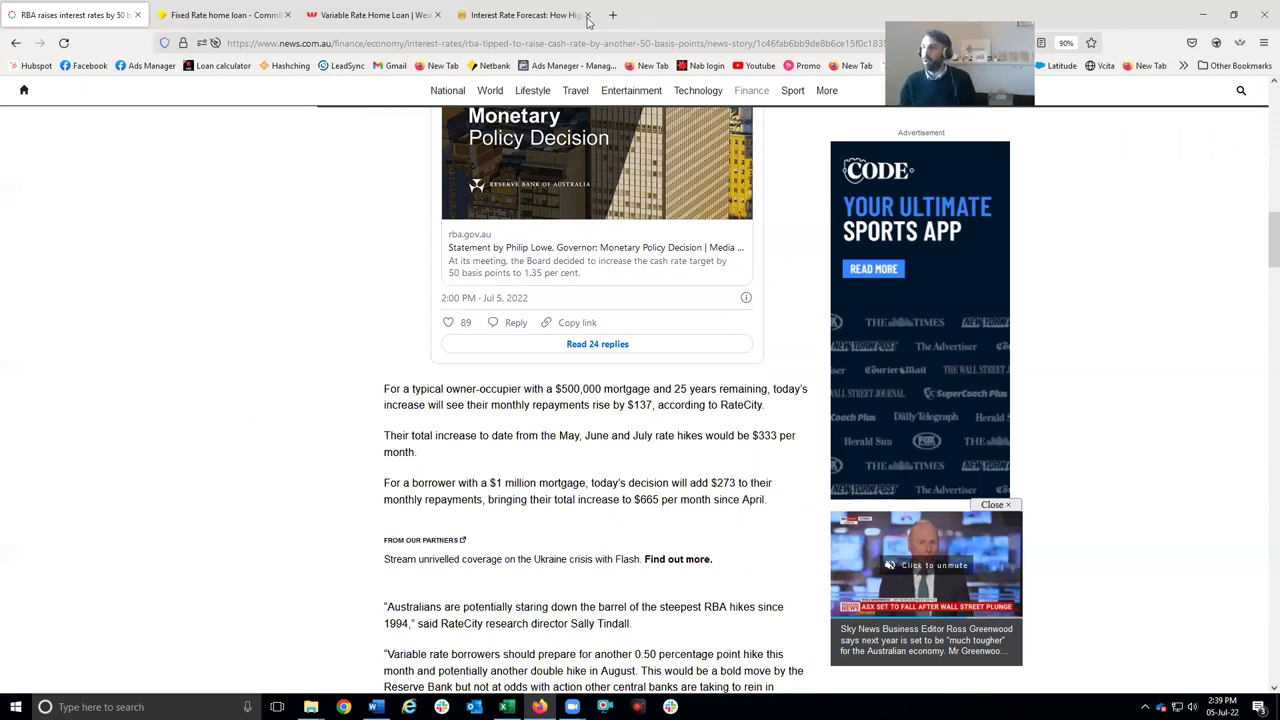
# Step: Open the NAB home loan repayment calculator in a new tab and set the loan amount to $500,000
pyautogui.click(617, 15)
pyautogui.click(205, 66)
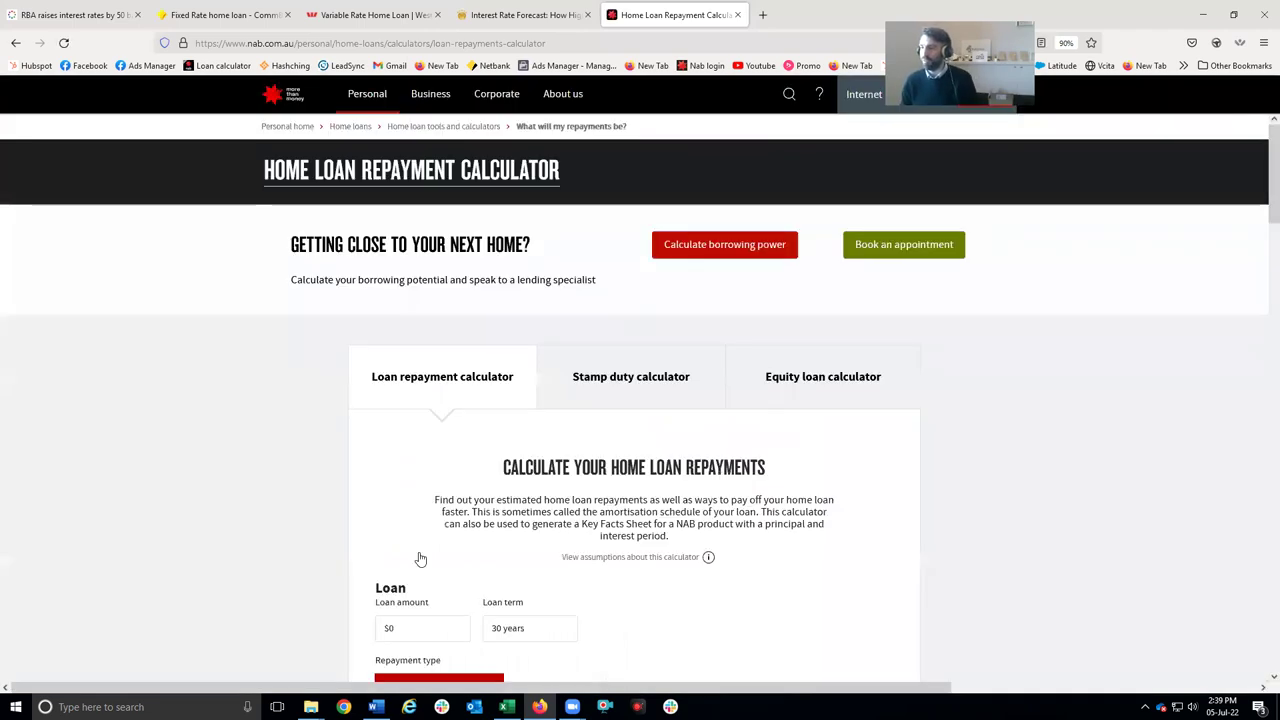
pyautogui.scroll(-3, 422, 473)
pyautogui.click(421, 473)
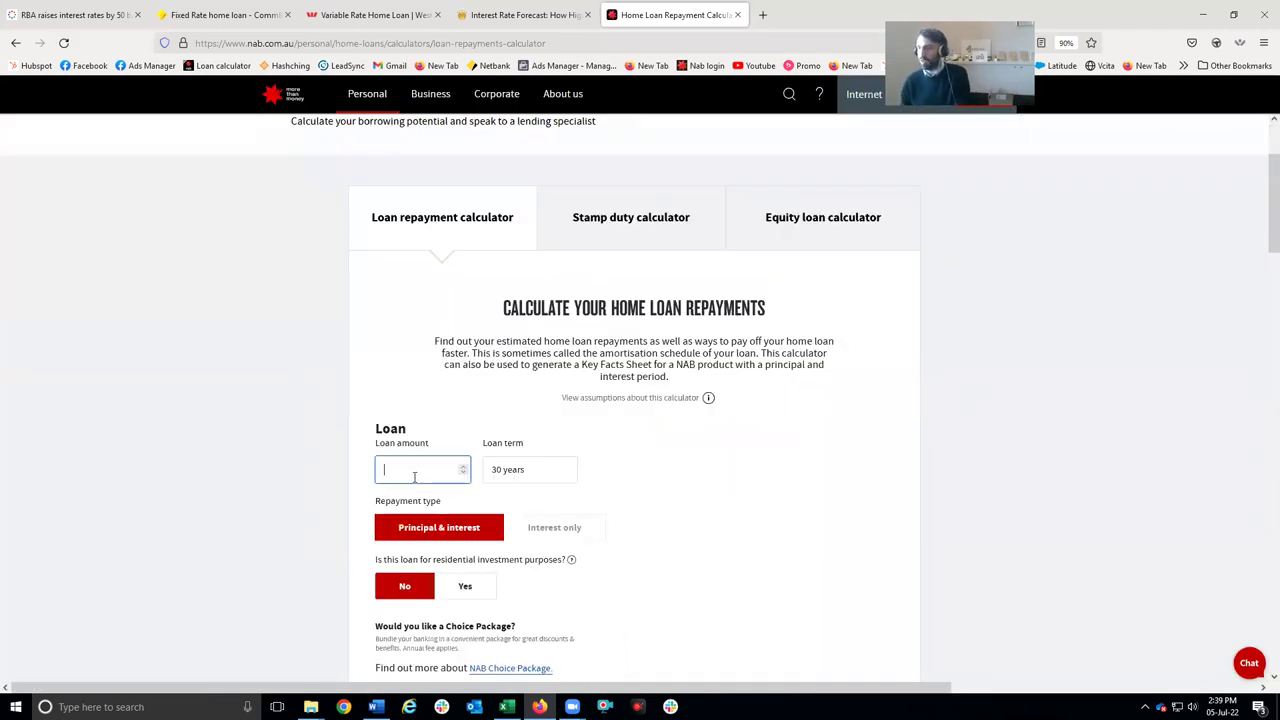
pyautogui.write('500000')
# Step: Enter a custom interest rate of 3% in the loan calculator and check the estimated monthly repayment
pyautogui.scroll(-2, 546, 486)
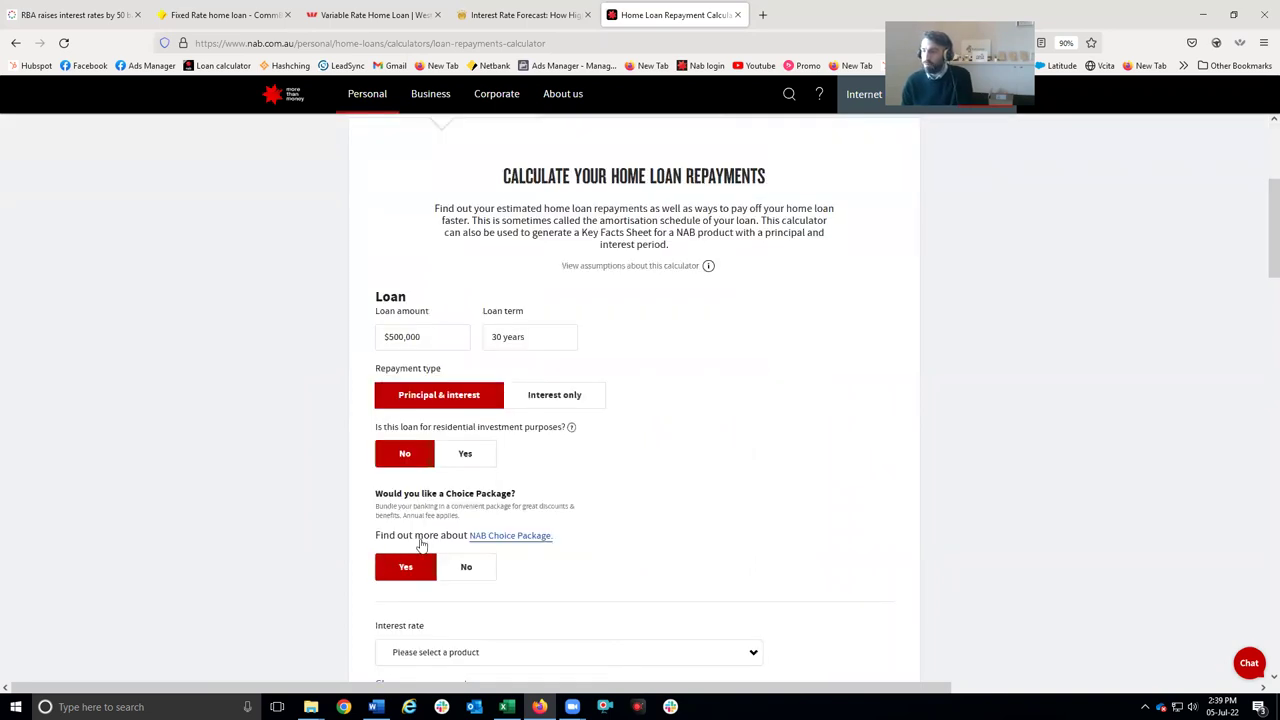
pyautogui.scroll(-2, 430, 530)
pyautogui.click(438, 511)
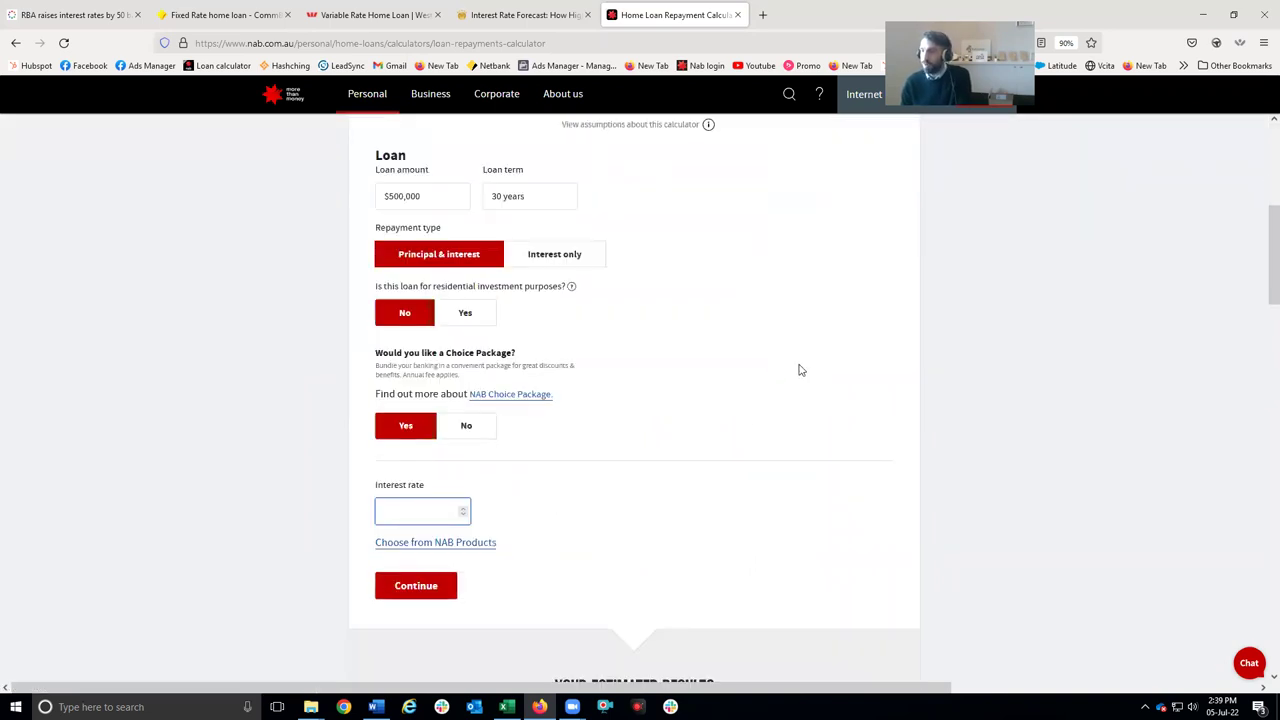
pyautogui.write('3')
pyautogui.press('Tab')
pyautogui.scroll(-4, 574, 500)
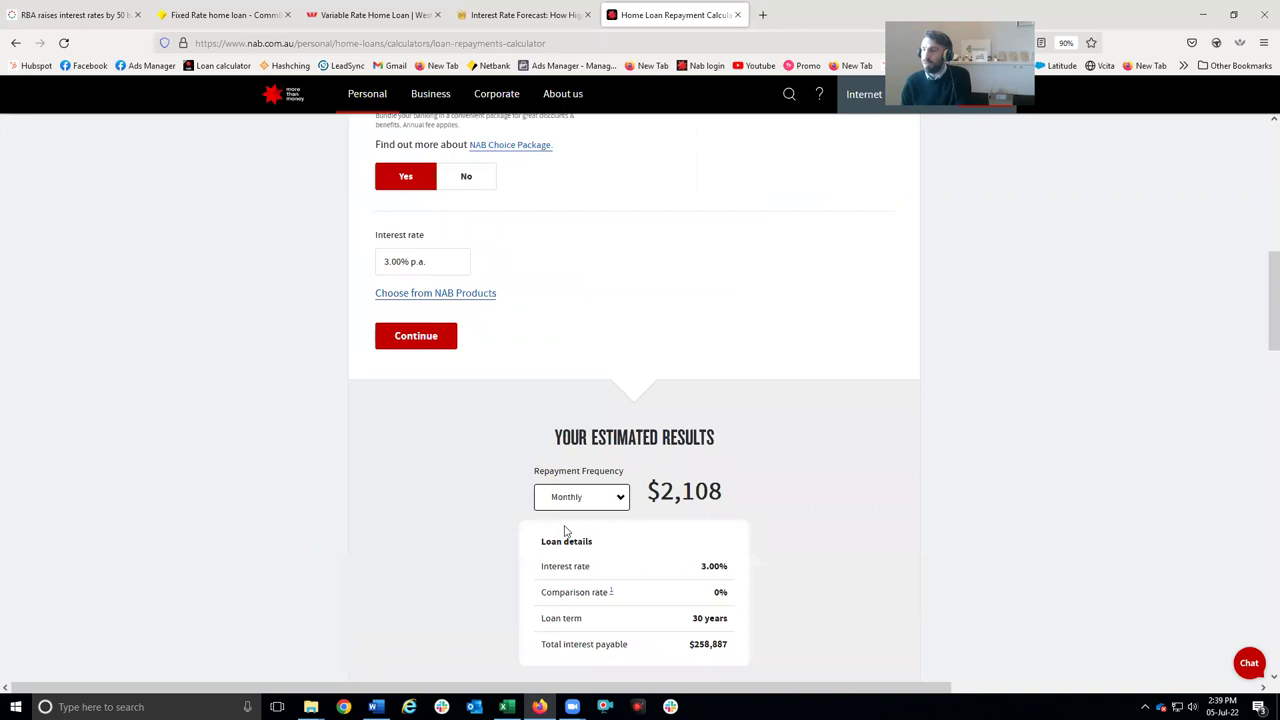
pyautogui.click(626, 505)
pyautogui.click(721, 502)
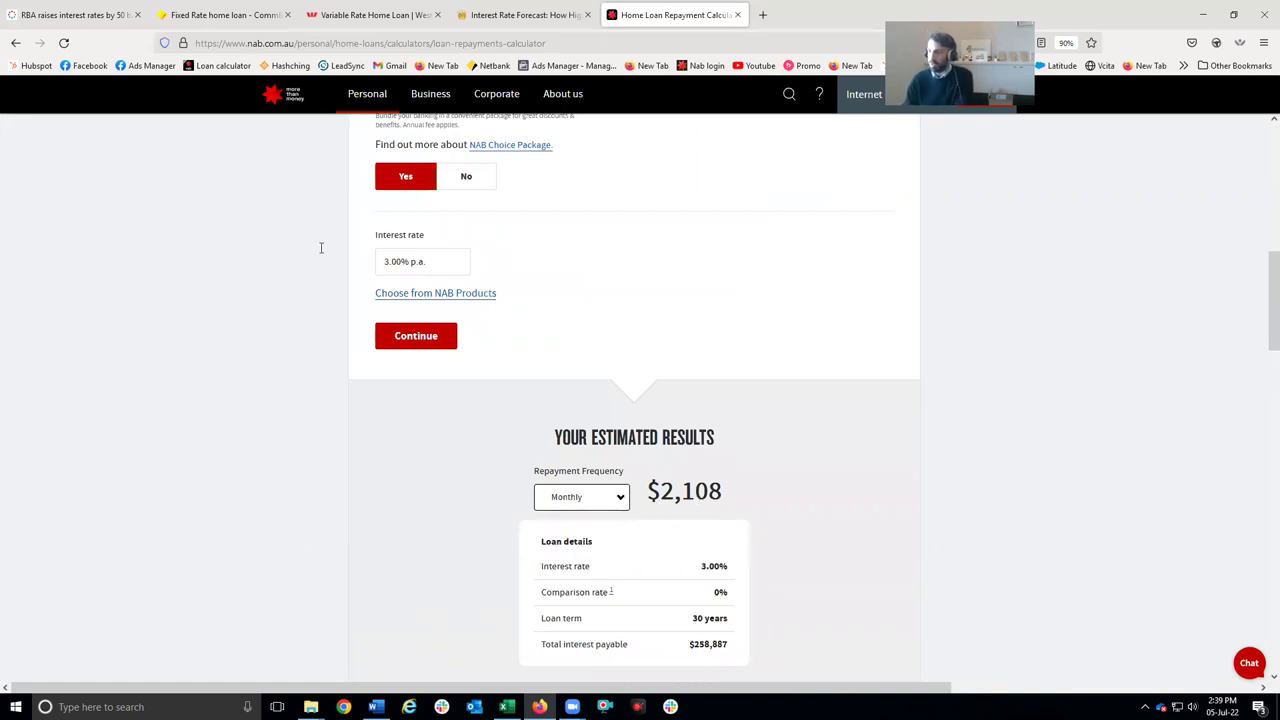
# Step: Recalculate the monthly repayment with the interest rate set to 3.5%
pyautogui.click(437, 260)
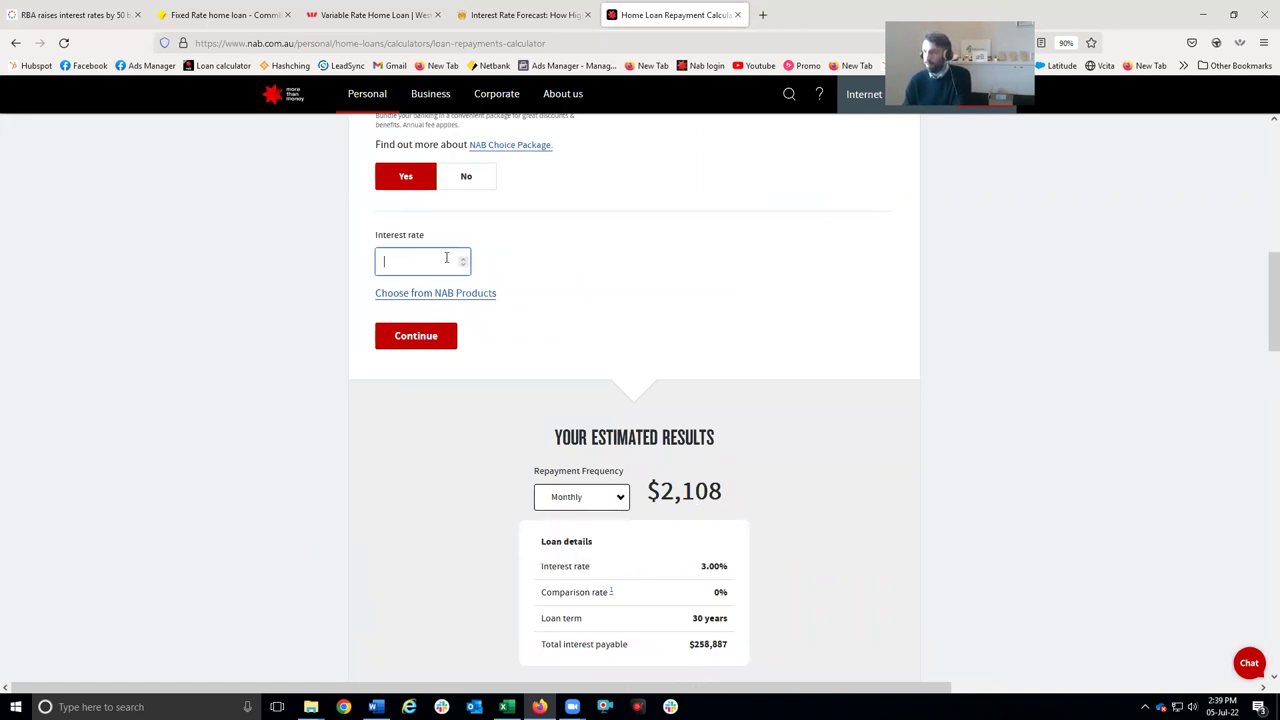
pyautogui.write('3.5')
pyautogui.click(726, 497)
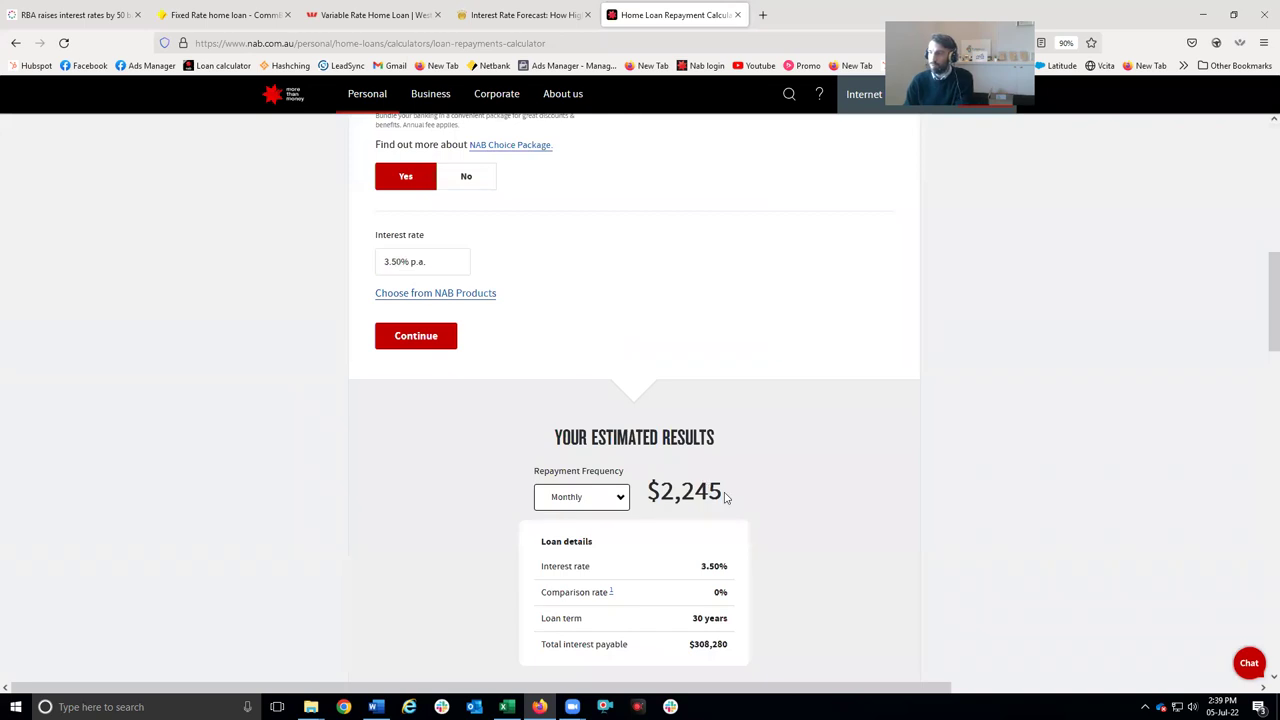
# Step: Set the calculator's interest rate back to 3% to compare the monthly repayment
pyautogui.click(395, 260)
pyautogui.write('3')
pyautogui.click(695, 234)
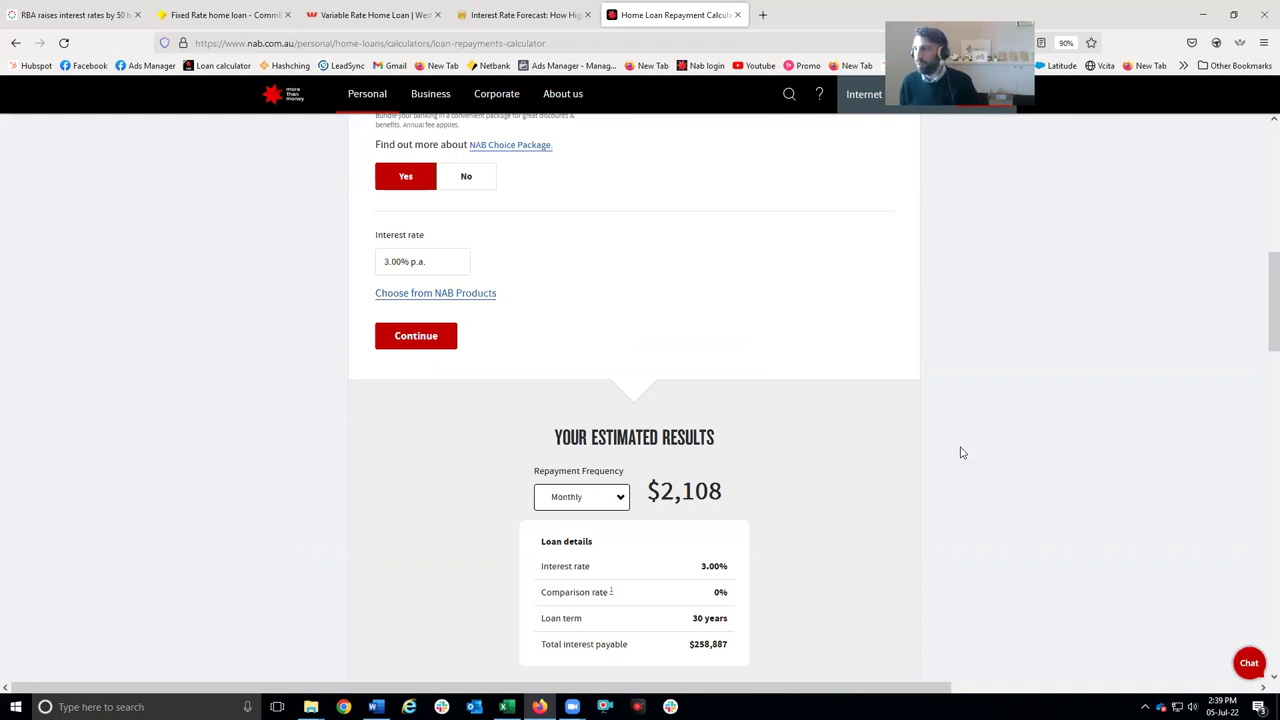
# Step: Return to the RBA news article and read the expert commentary on further rate rises and house prices
pyautogui.click(70, 14)
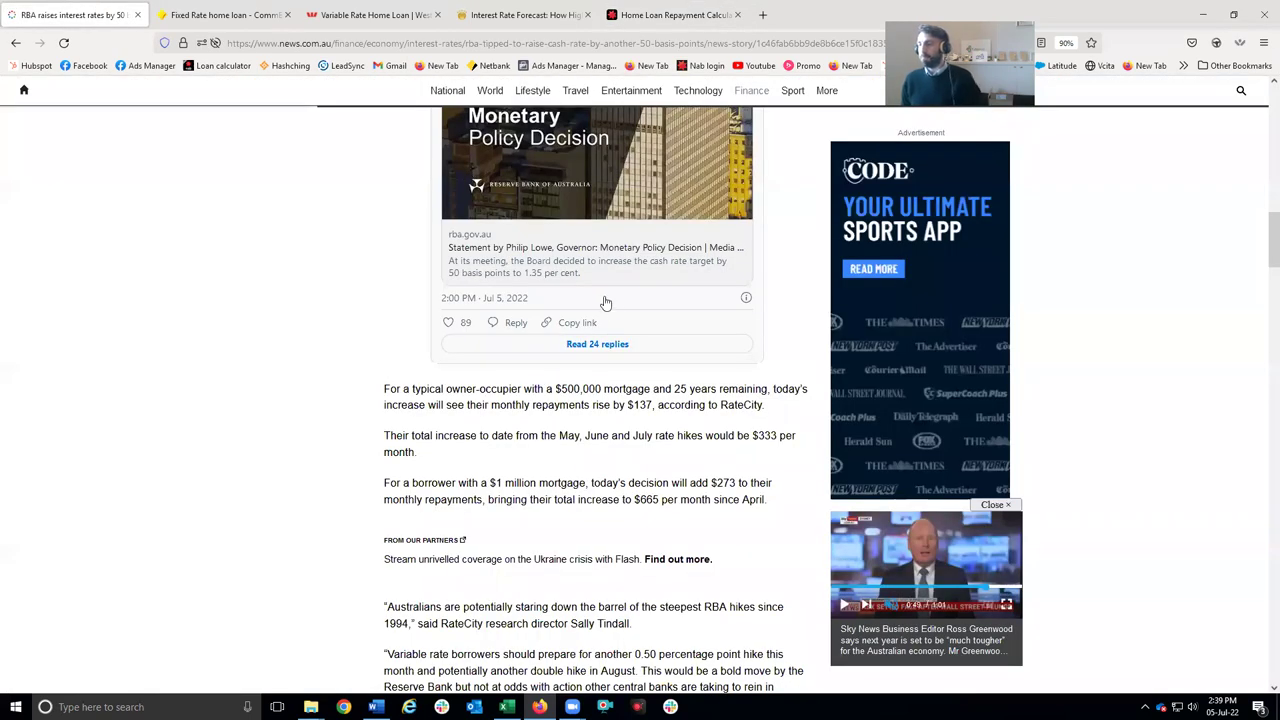
pyautogui.scroll(-2, 604, 302)
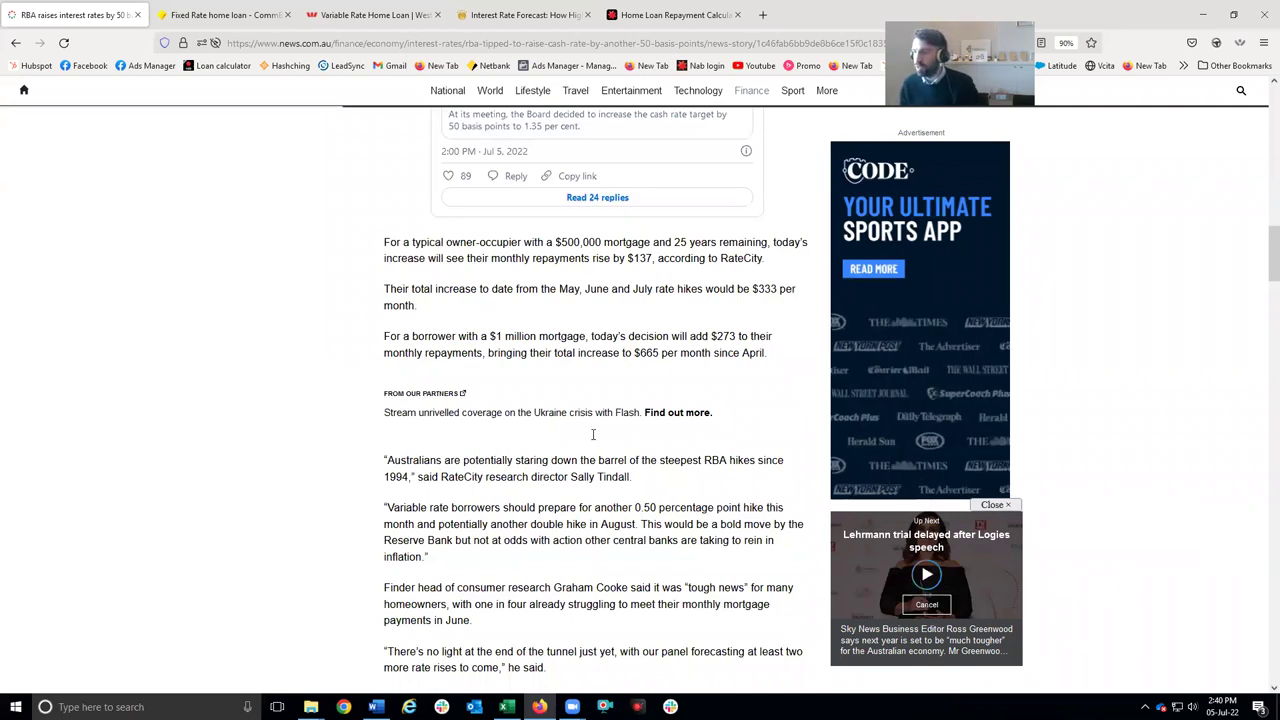
pyautogui.scroll(-2, 600, 435)
pyautogui.scroll(-1, 598, 440)
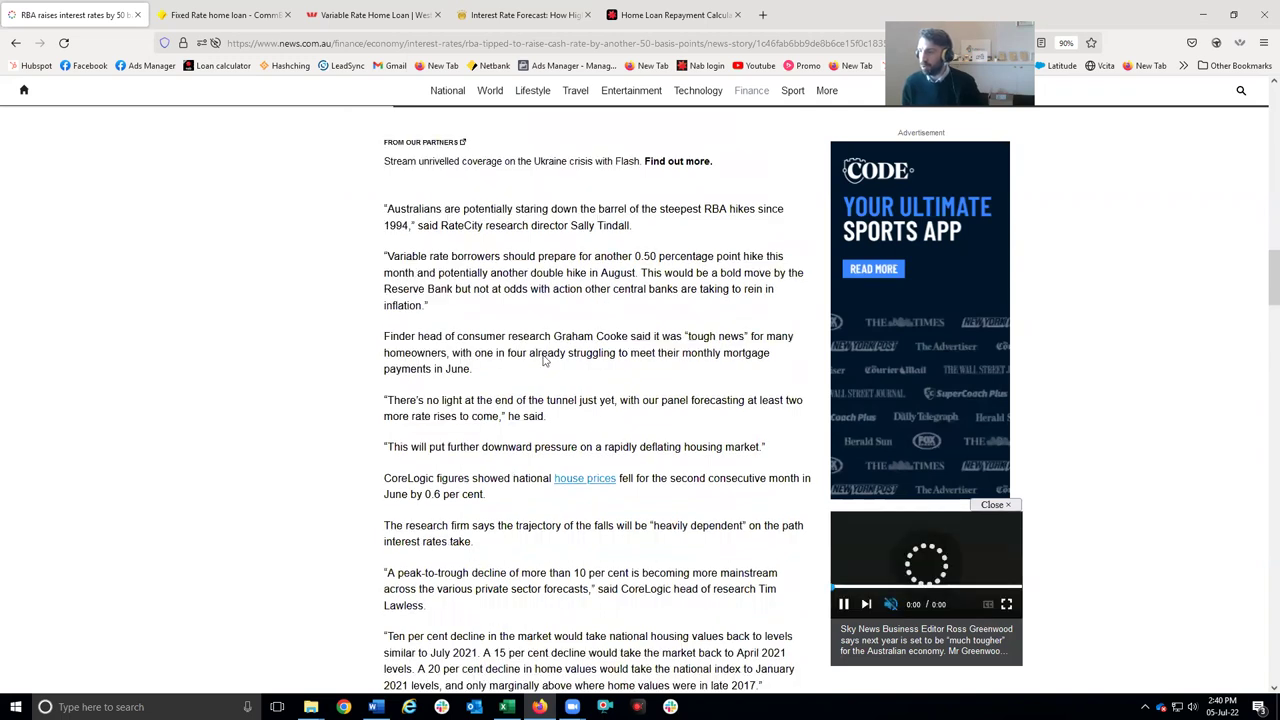
pyautogui.scroll(-1, 614, 366)
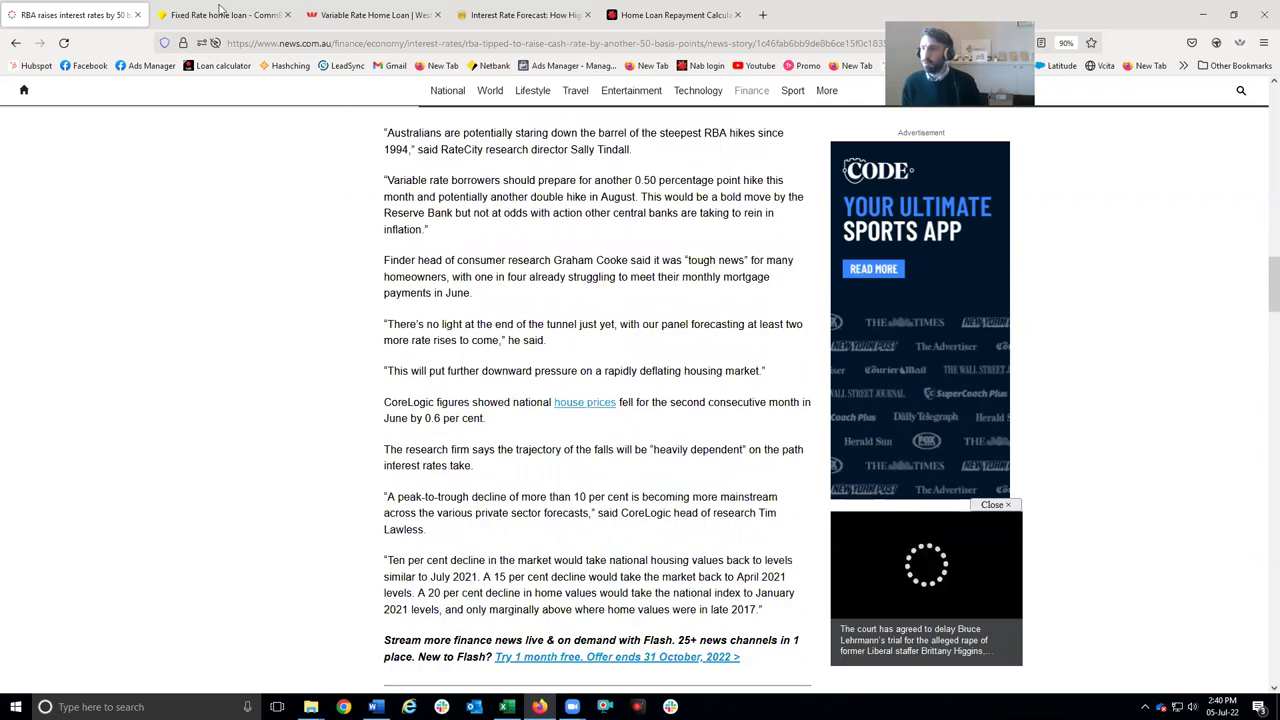
# Step: Dismiss the chat offer on Commonwealth Bank's Fixed Rate home loan page and examine the 2-year owner-occupied fixed rate
pyautogui.click(221, 14)
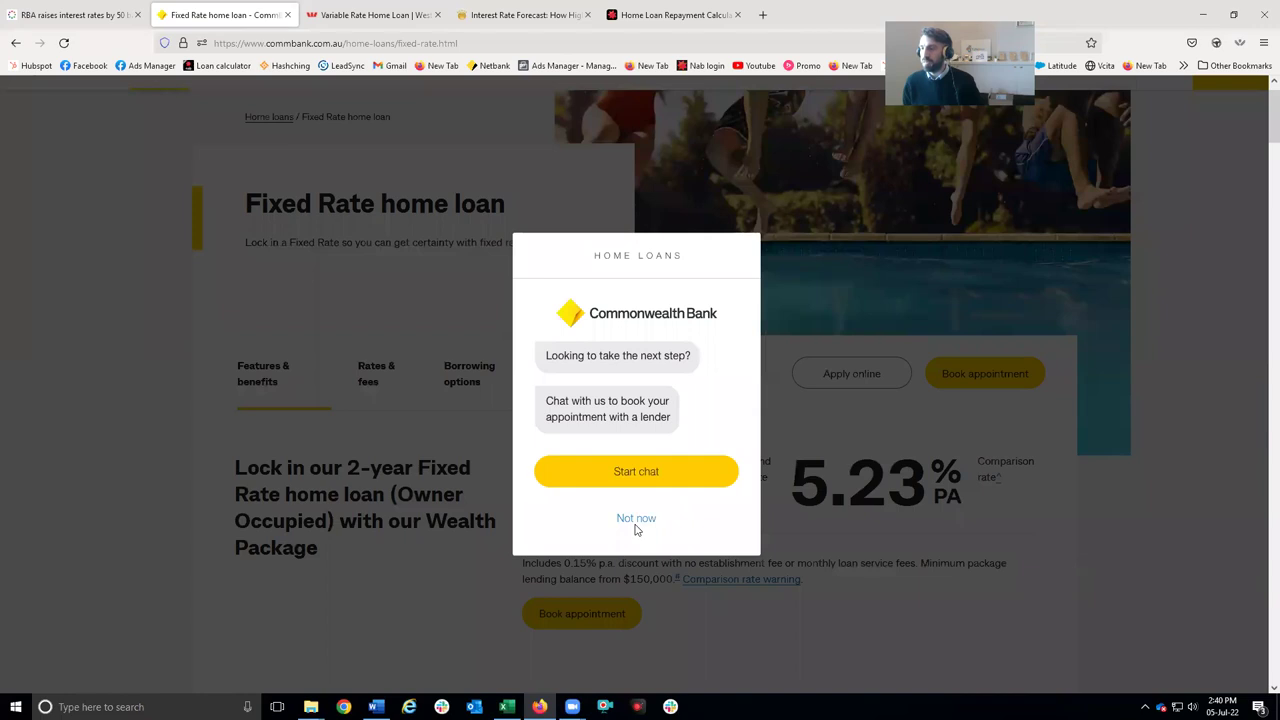
pyautogui.scroll(-2, 399, 448)
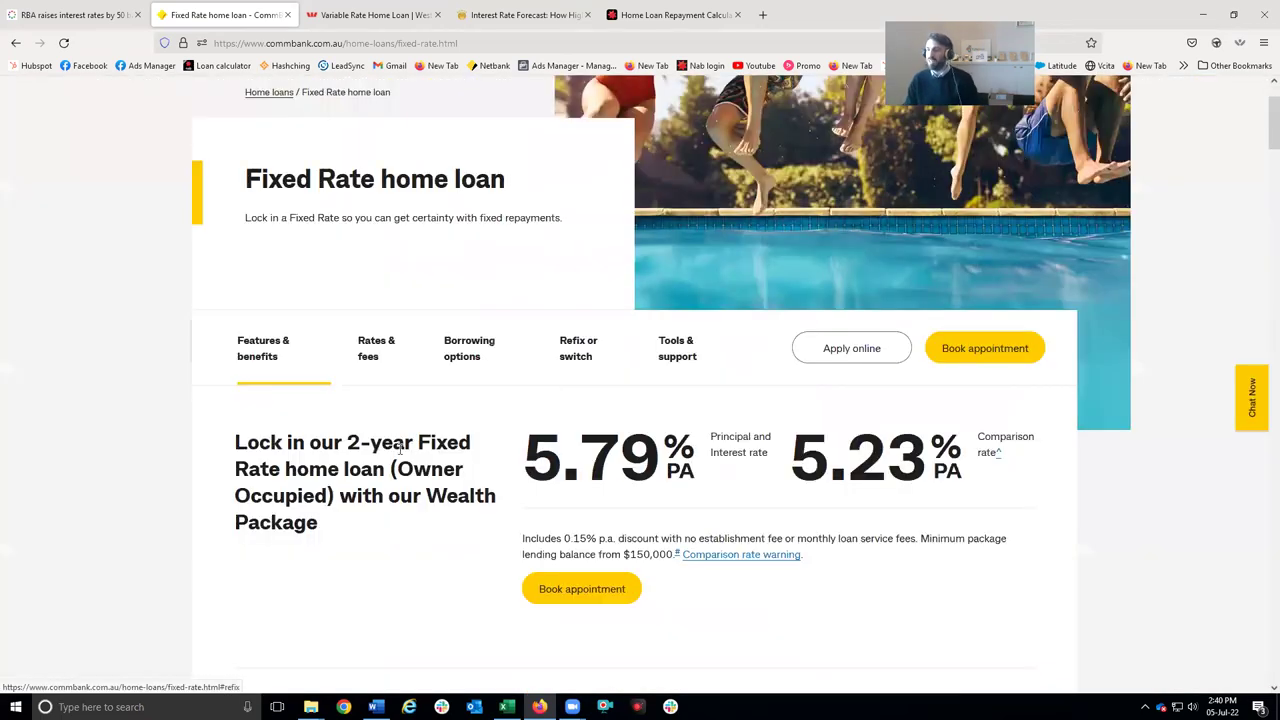
pyautogui.moveTo(546, 415); pyautogui.dragTo(537, 413)
pyautogui.scroll(-1, 537, 413)
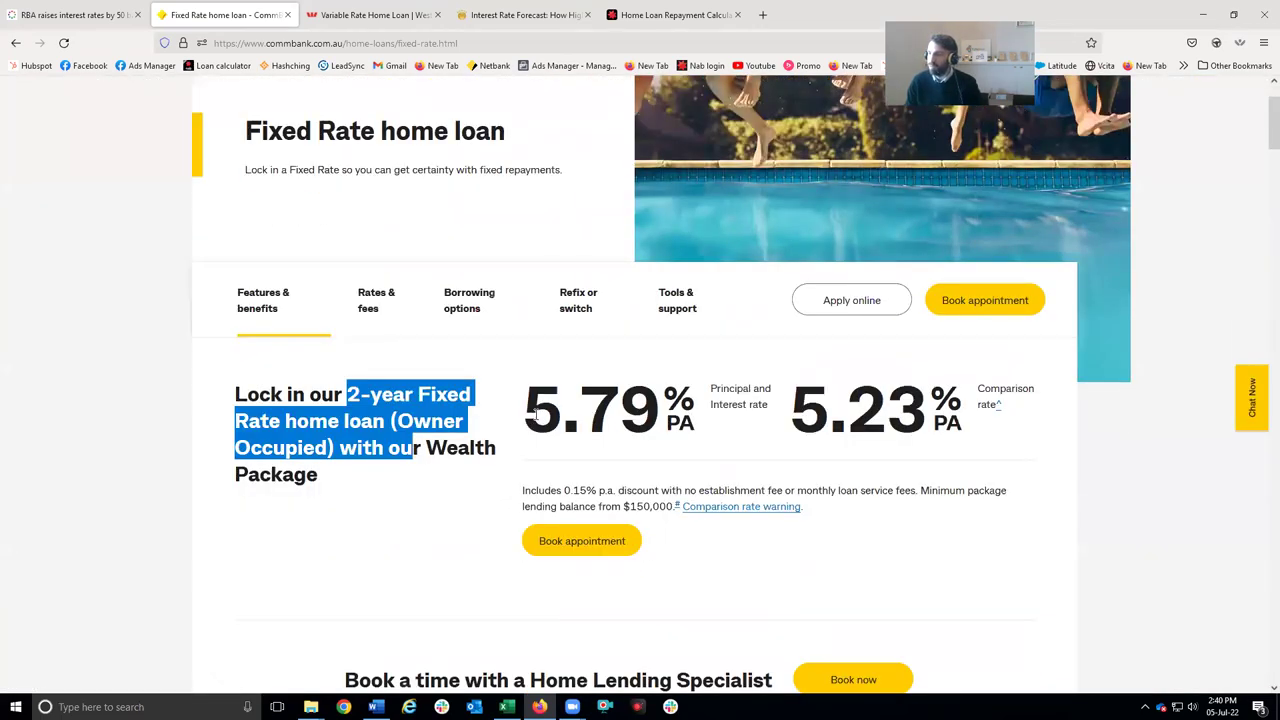
pyautogui.doubleClick(593, 420)
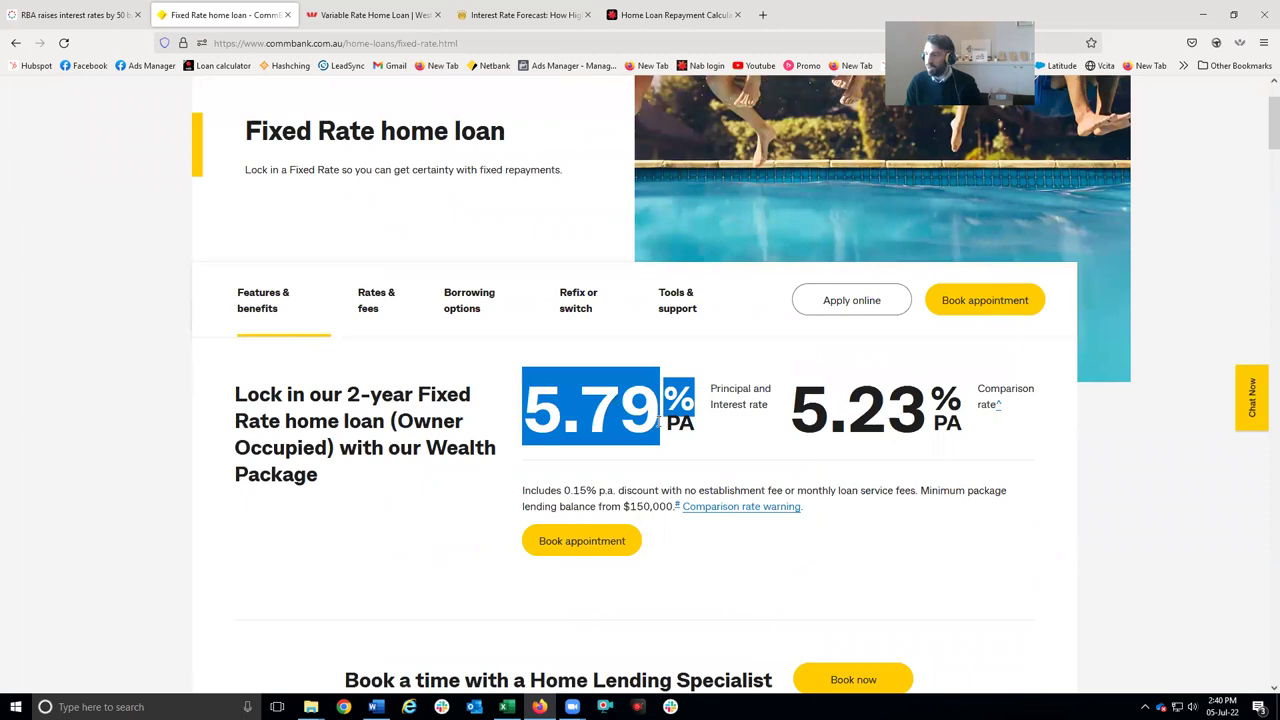
pyautogui.click(537, 412)
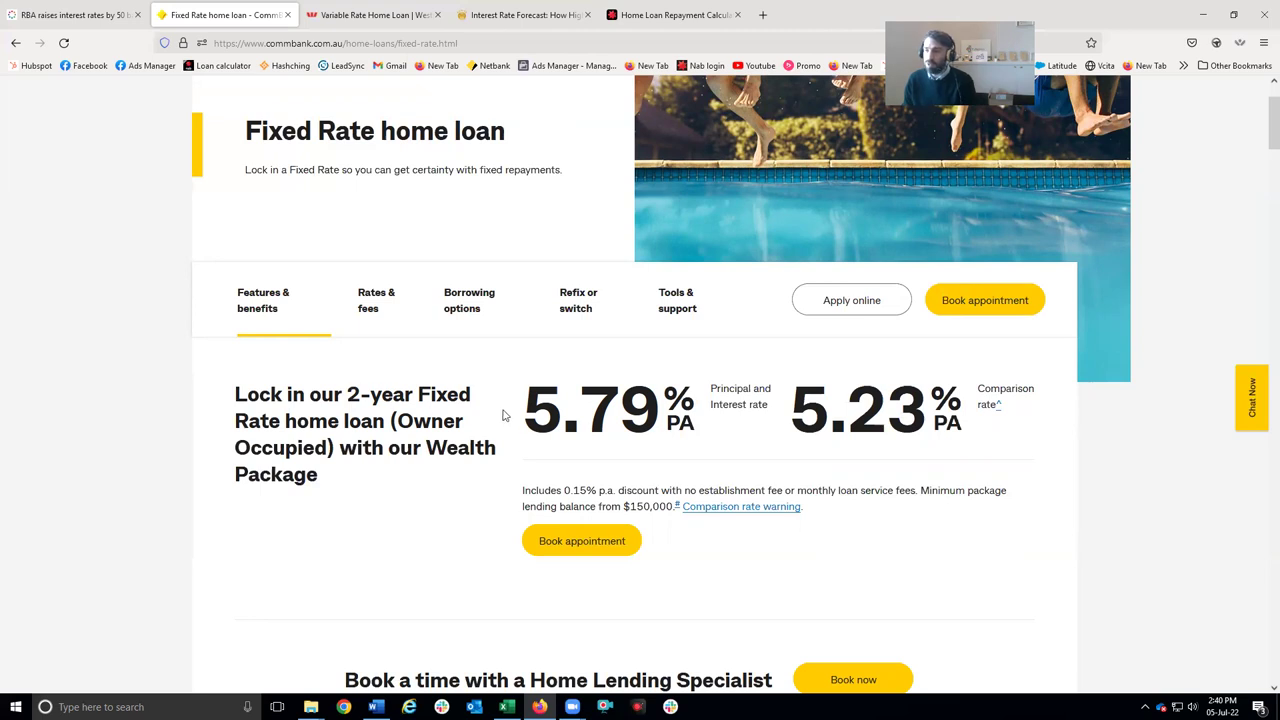
pyautogui.moveTo(532, 410); pyautogui.dragTo(619, 410)
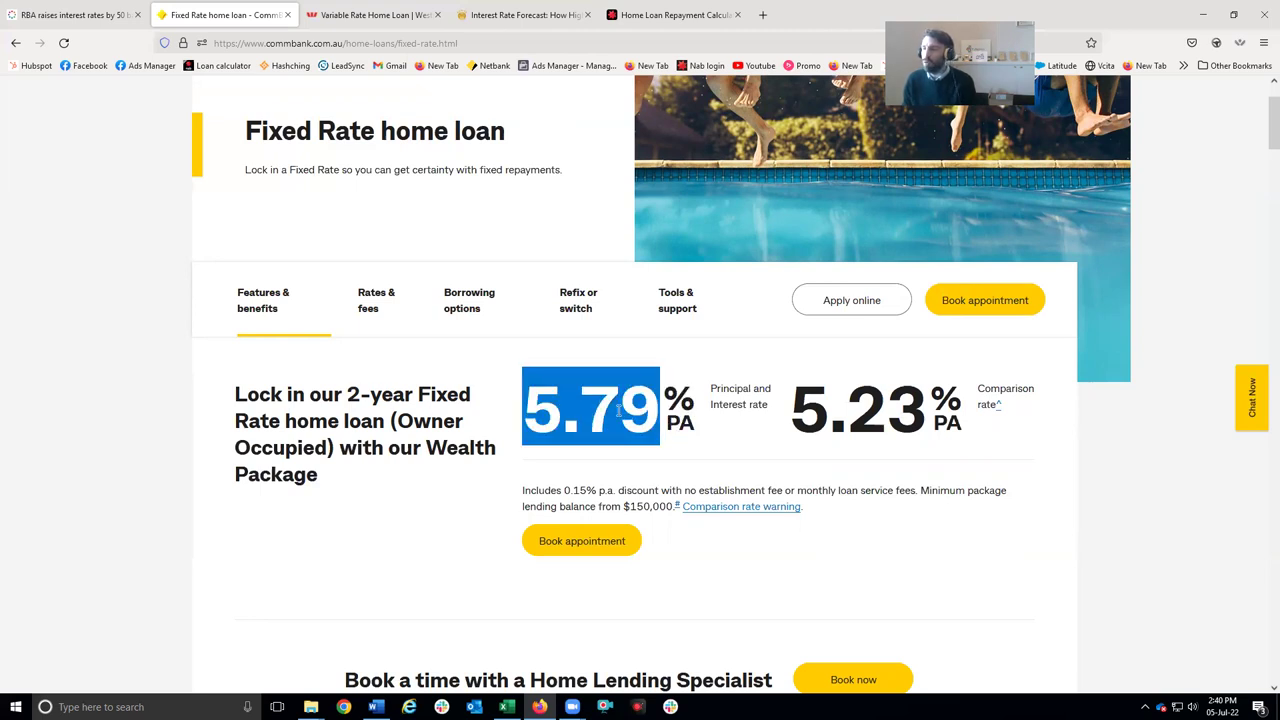
pyautogui.click(488, 423)
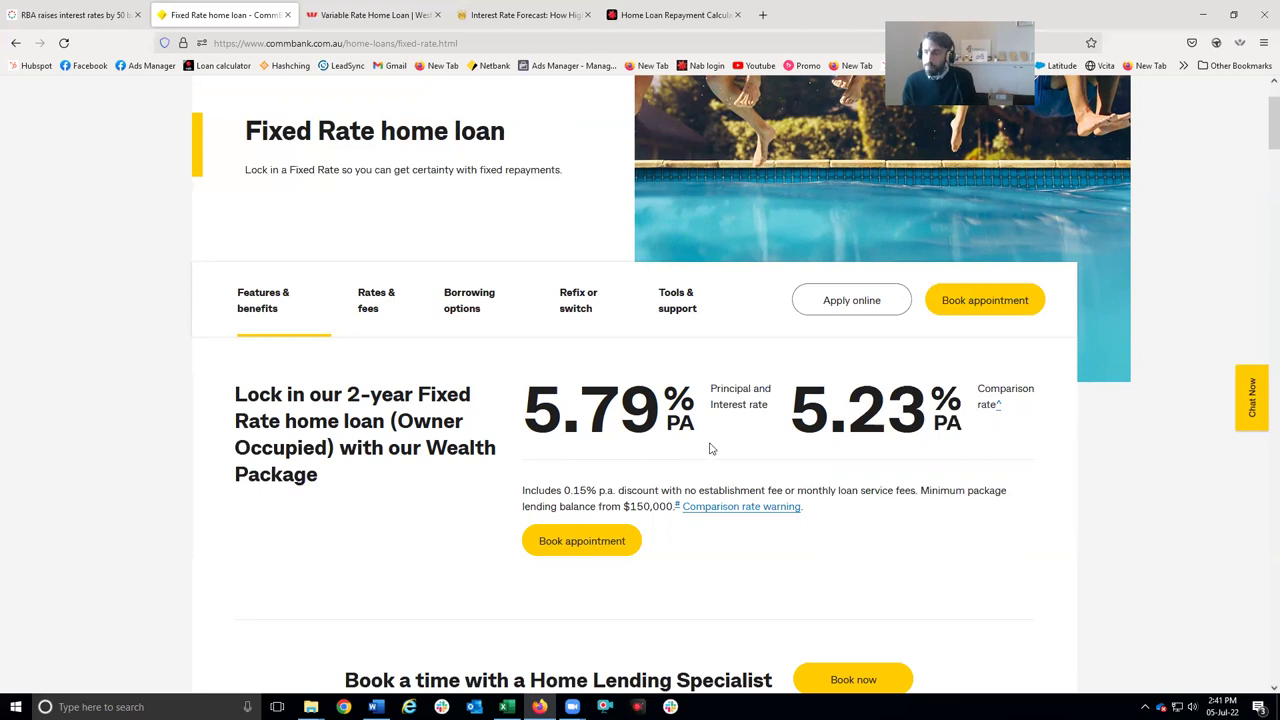
# Step: Examine the featured 2-year introductory variable rate and the loan details on Westpac's Variable Rate Home Loan page
pyautogui.click(352, 16)
pyautogui.scroll(3, 714, 386)
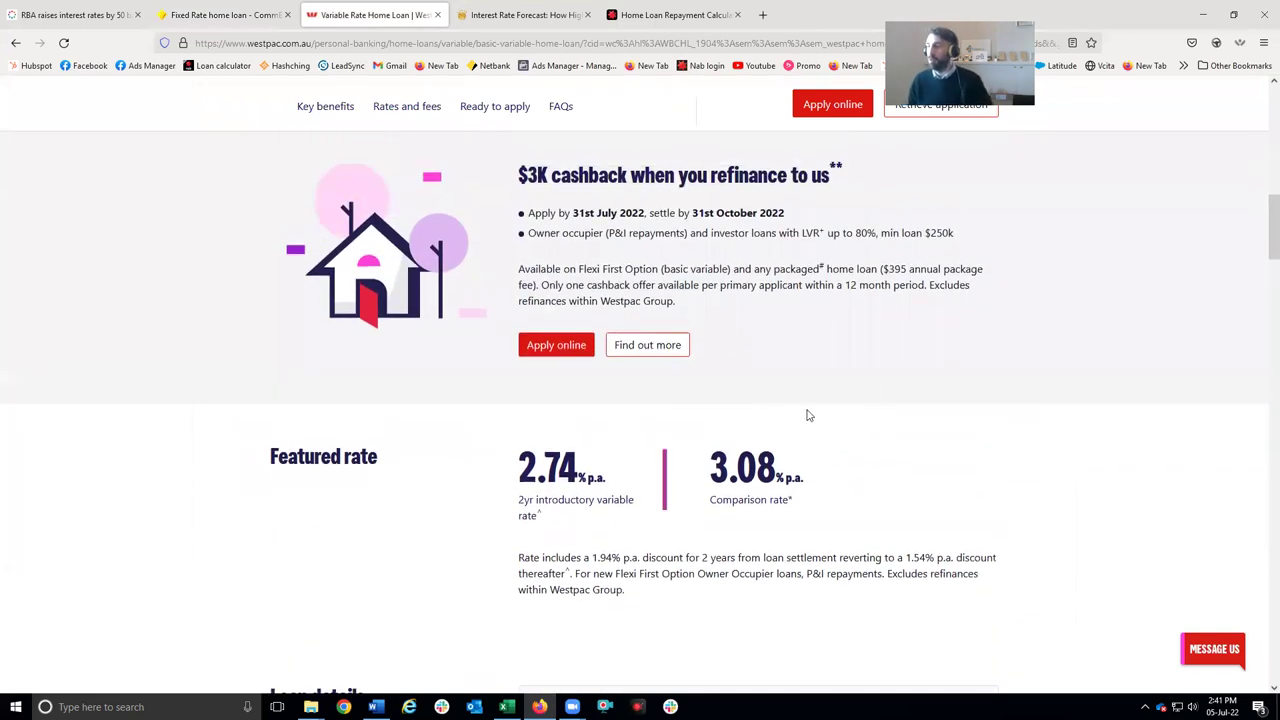
pyautogui.scroll(-1, 640, 420)
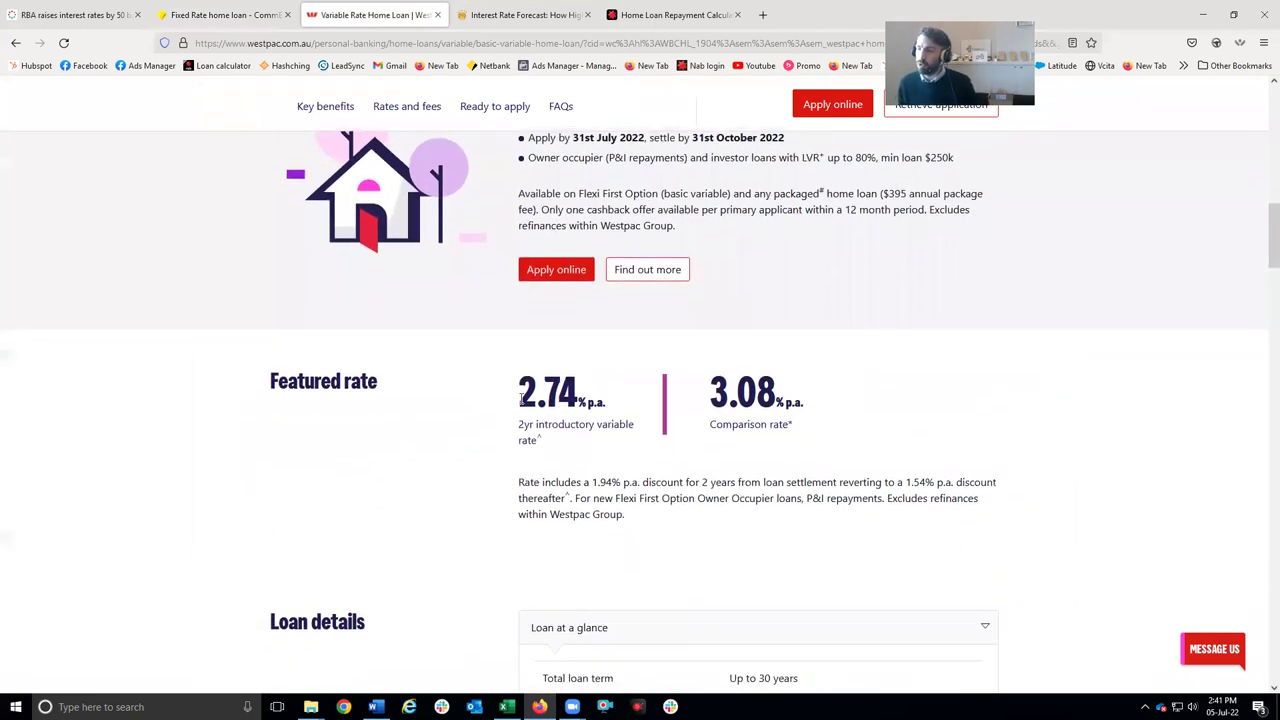
pyautogui.moveTo(519, 398); pyautogui.dragTo(596, 401)
pyautogui.click(567, 407)
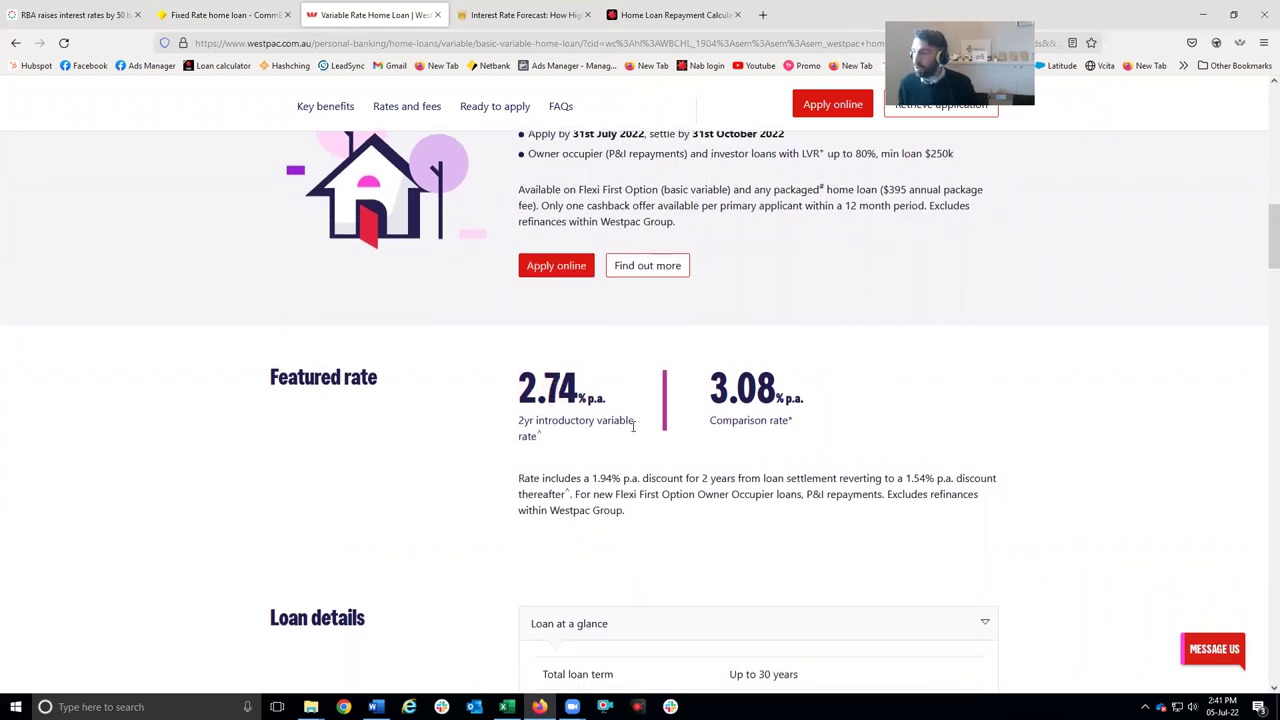
pyautogui.scroll(-1, 632, 428)
pyautogui.scroll(-1, 632, 430)
pyautogui.scroll(-1, 622, 440)
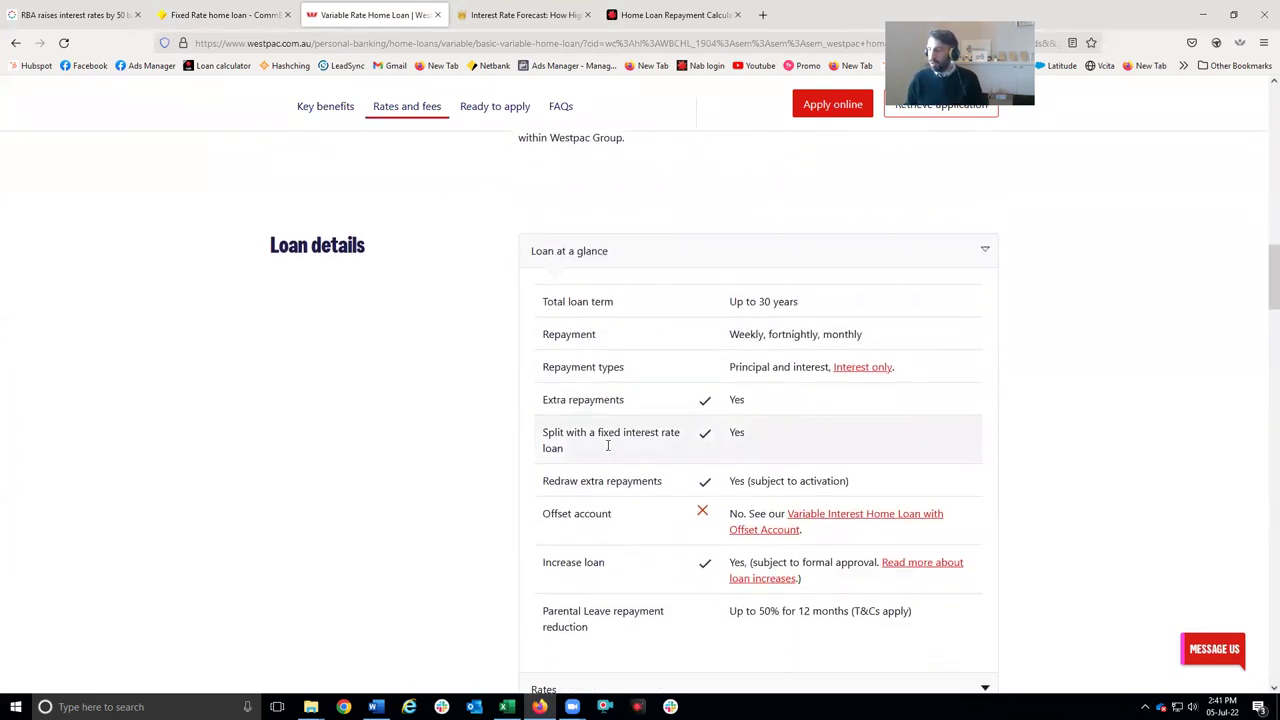
# Step: Compare Westpac's featured 2-year introductory variable rate with Commonwealth Bank's 2-year owner-occupied fixed principal and interest rate
pyautogui.scroll(-4, 690, 420)
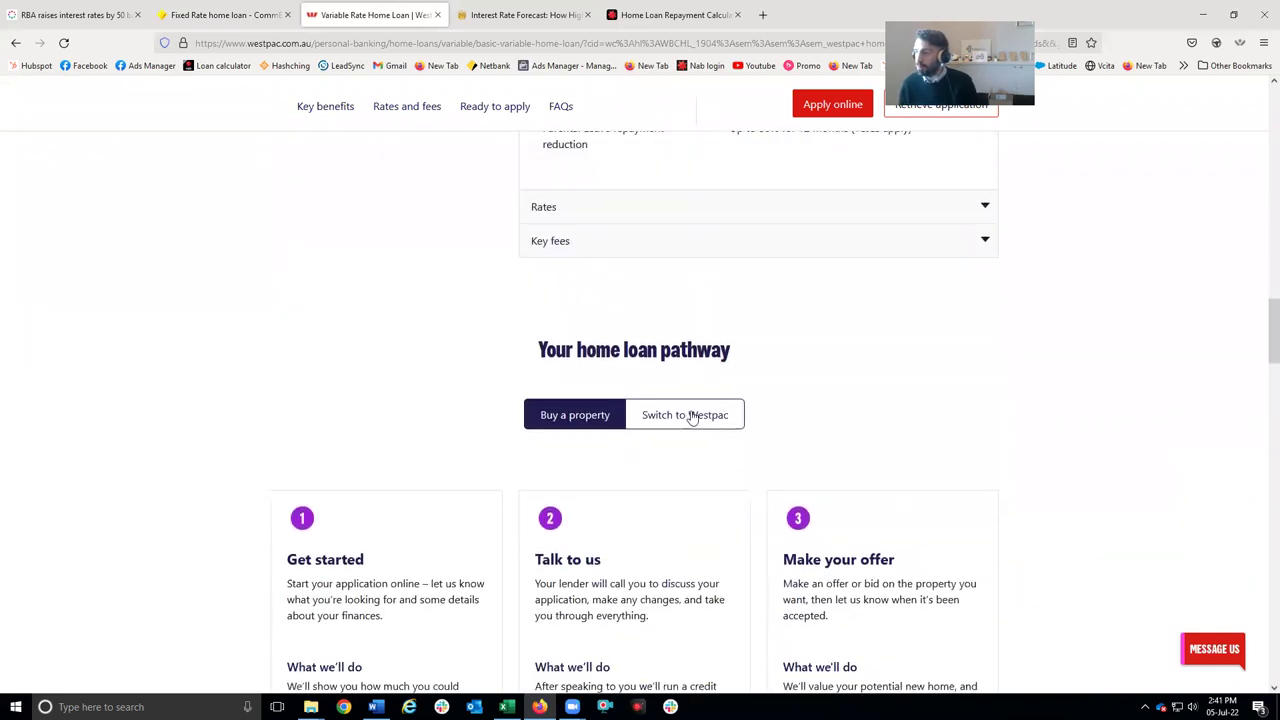
pyautogui.scroll(7, 748, 365)
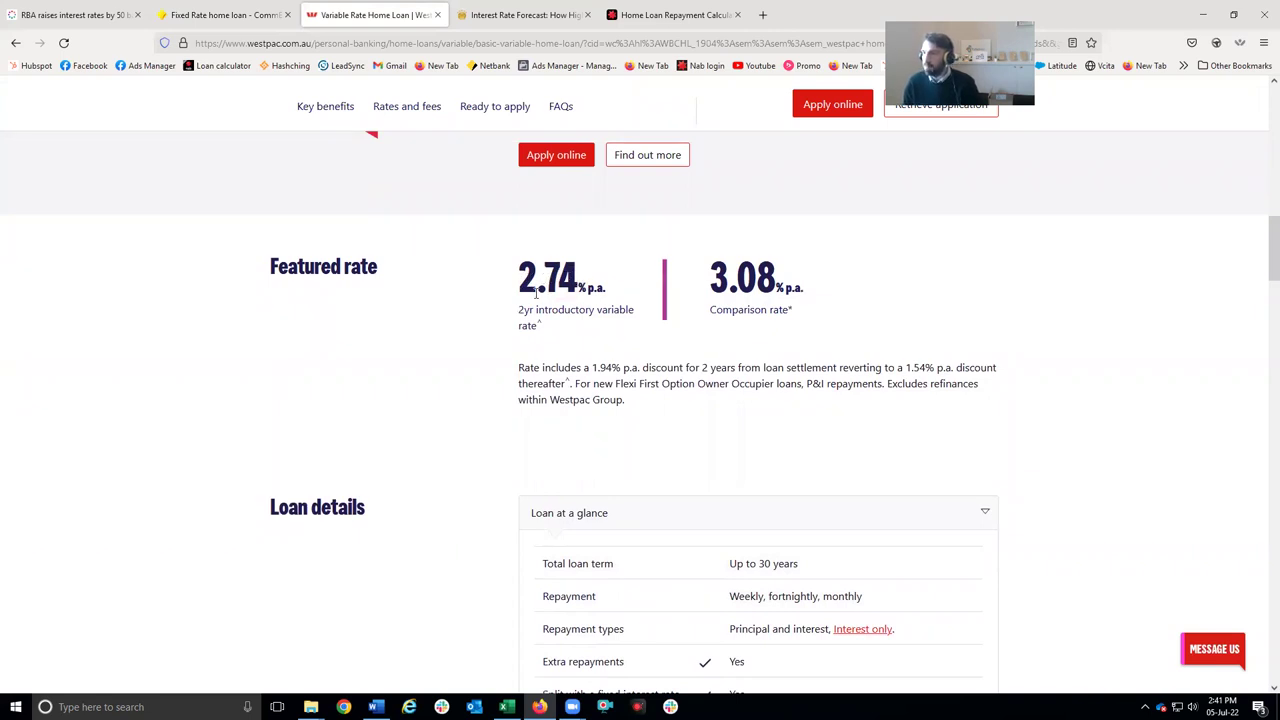
pyautogui.click(253, 20)
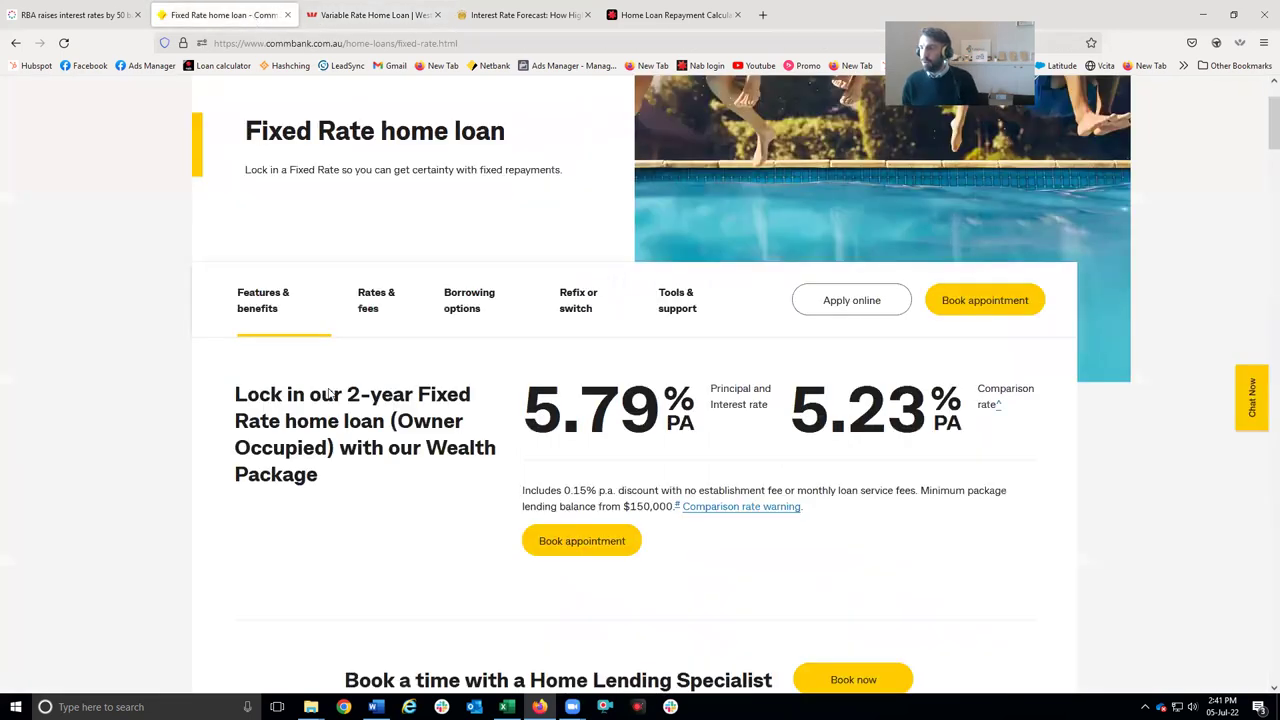
pyautogui.moveTo(524, 416); pyautogui.dragTo(688, 426)
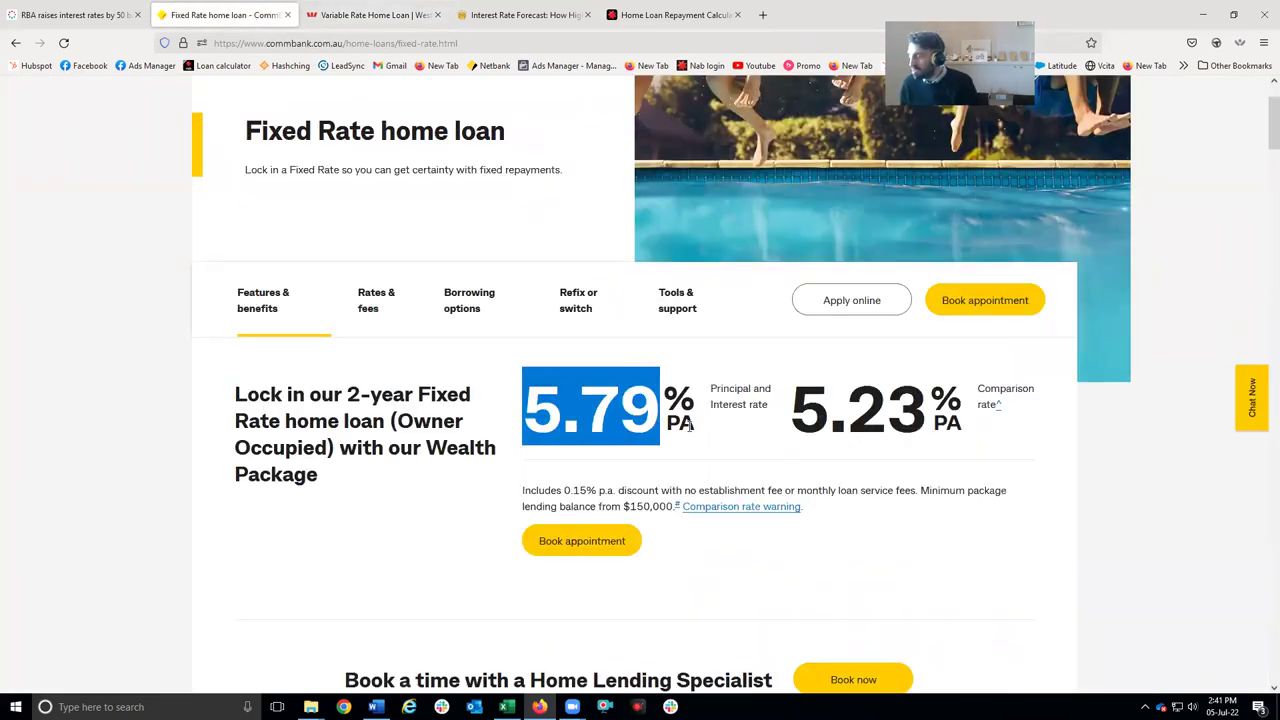
pyautogui.click(686, 425)
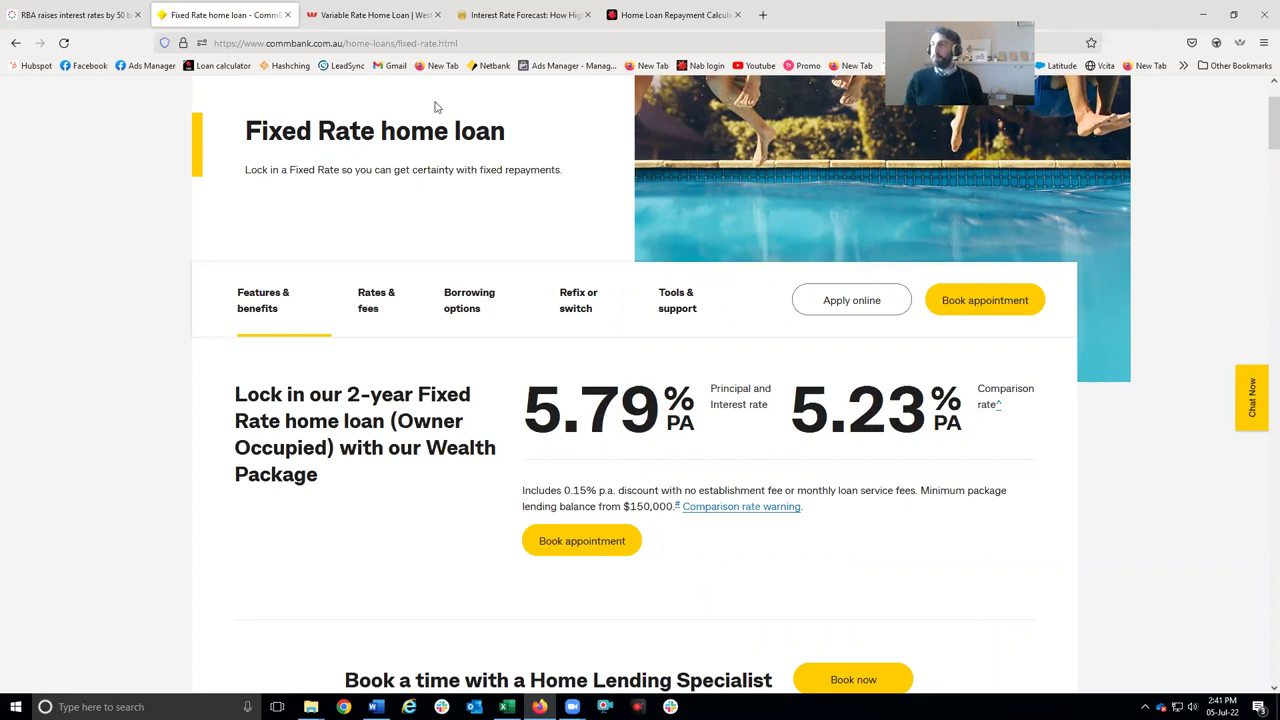
pyautogui.click(384, 10)
# Step: Open Canstar's 2022 interest rate forecast article and examine the predicted cash rate peak under "How high will interest rates rise?"
pyautogui.click(505, 15)
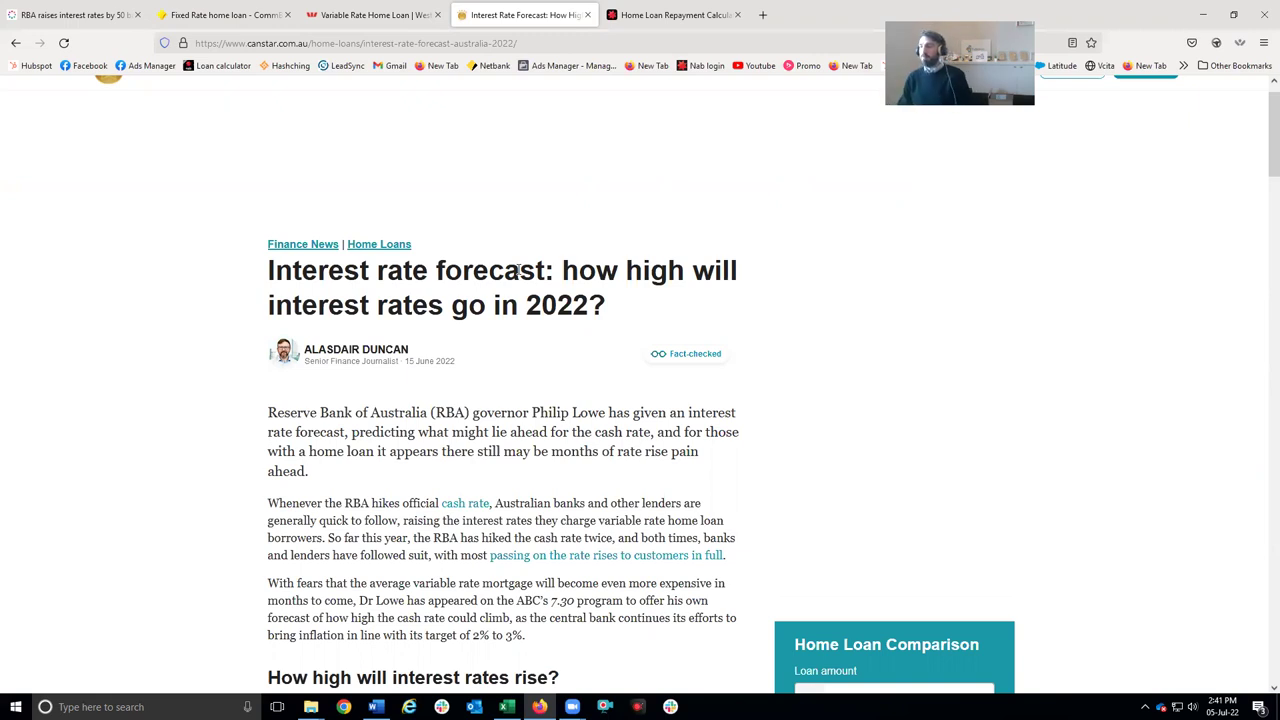
pyautogui.scroll(-5, 746, 125)
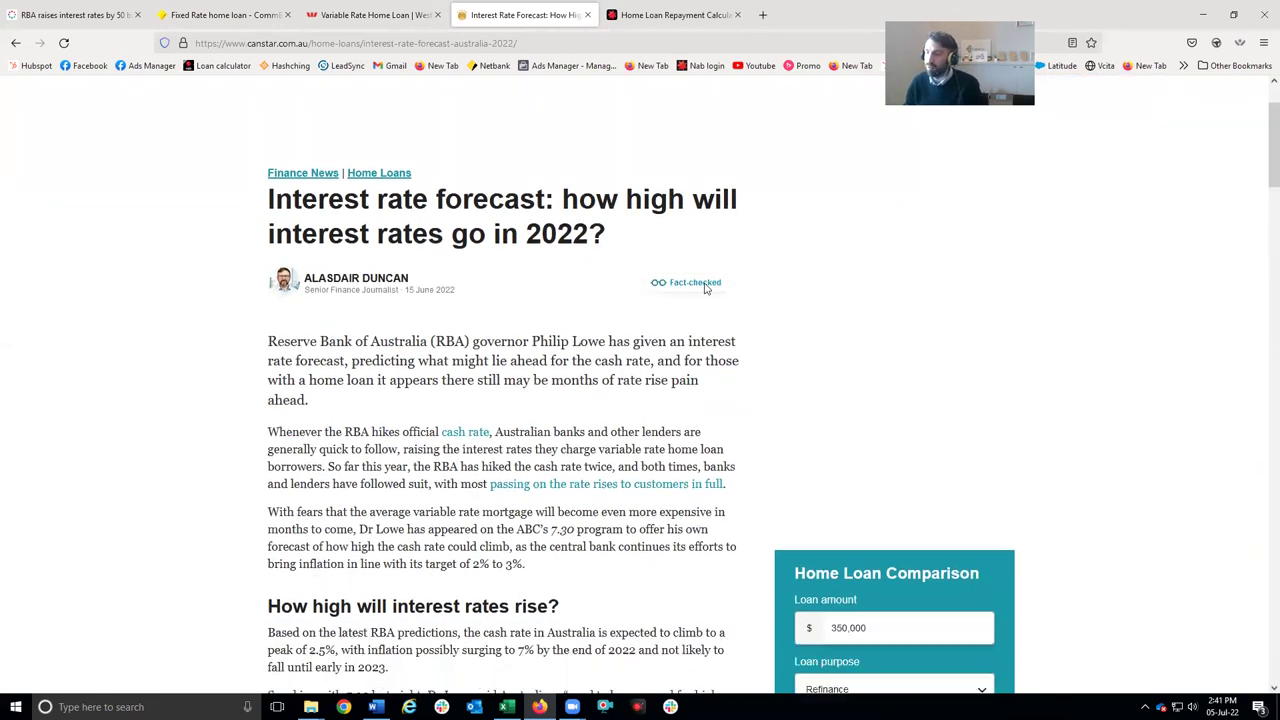
pyautogui.click(1258, 613)
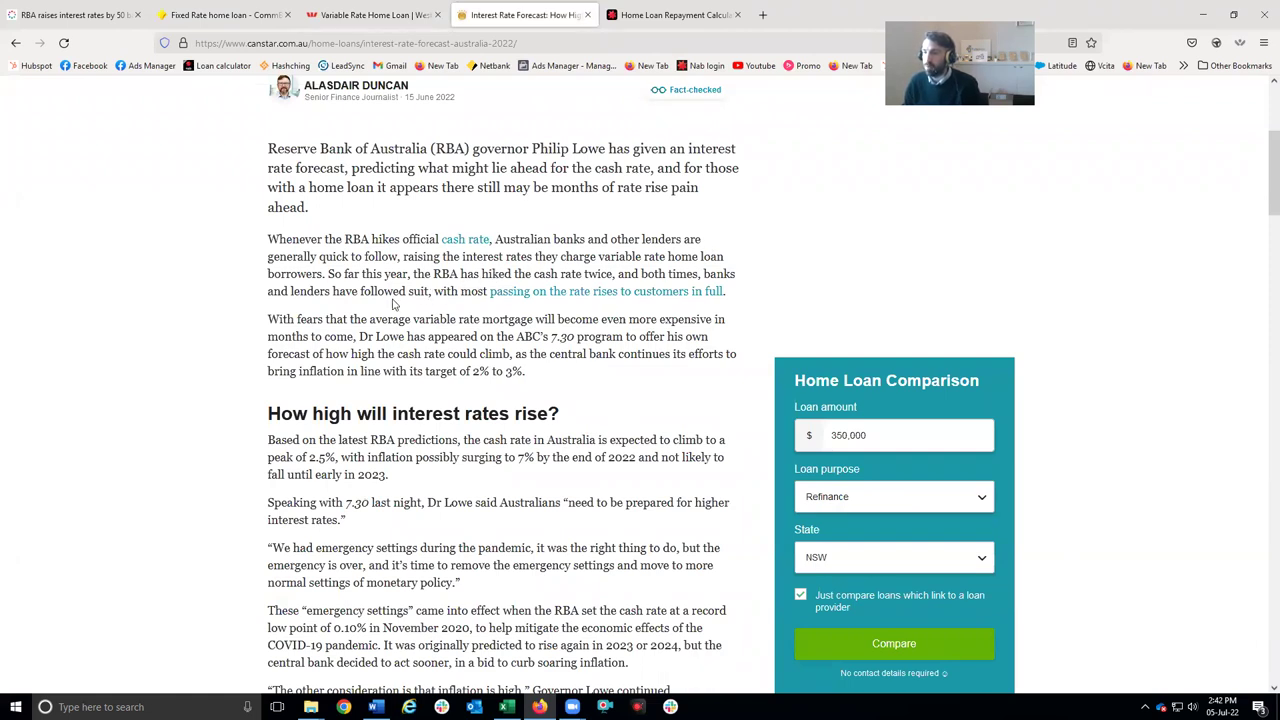
pyautogui.moveTo(305, 460); pyautogui.dragTo(337, 462)
pyautogui.click(330, 472)
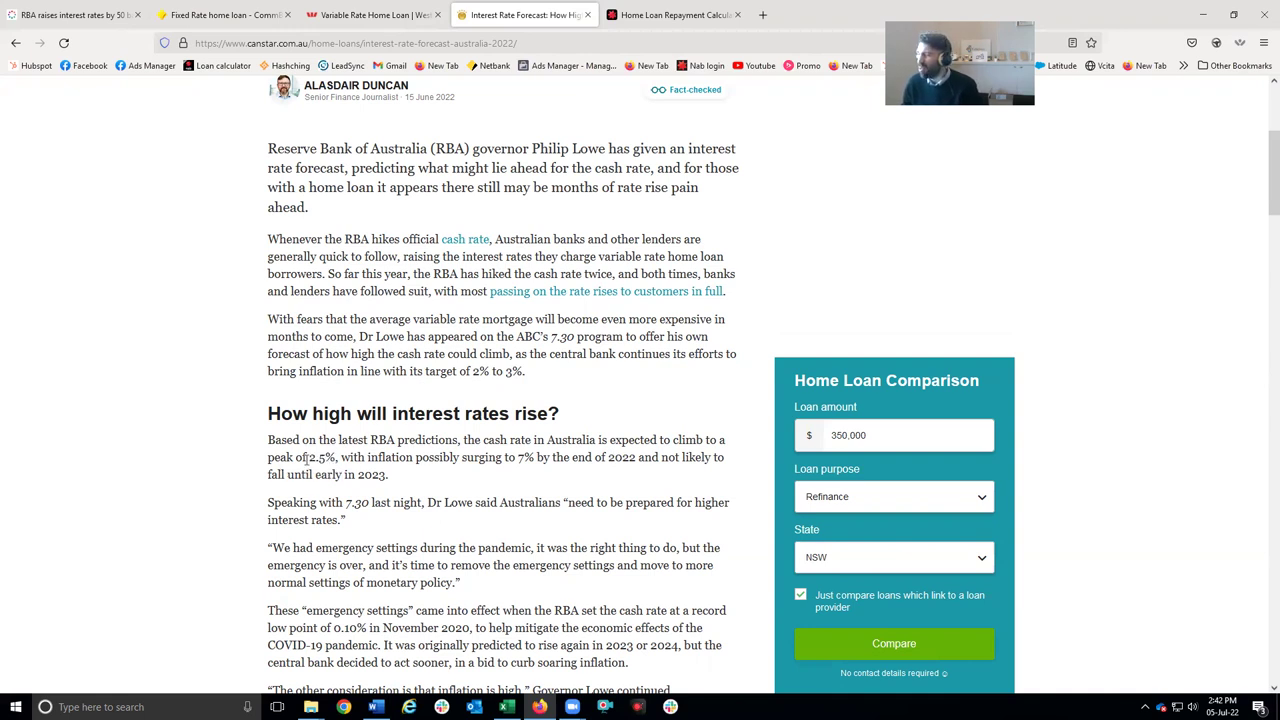
pyautogui.moveTo(308, 457); pyautogui.dragTo(336, 458)
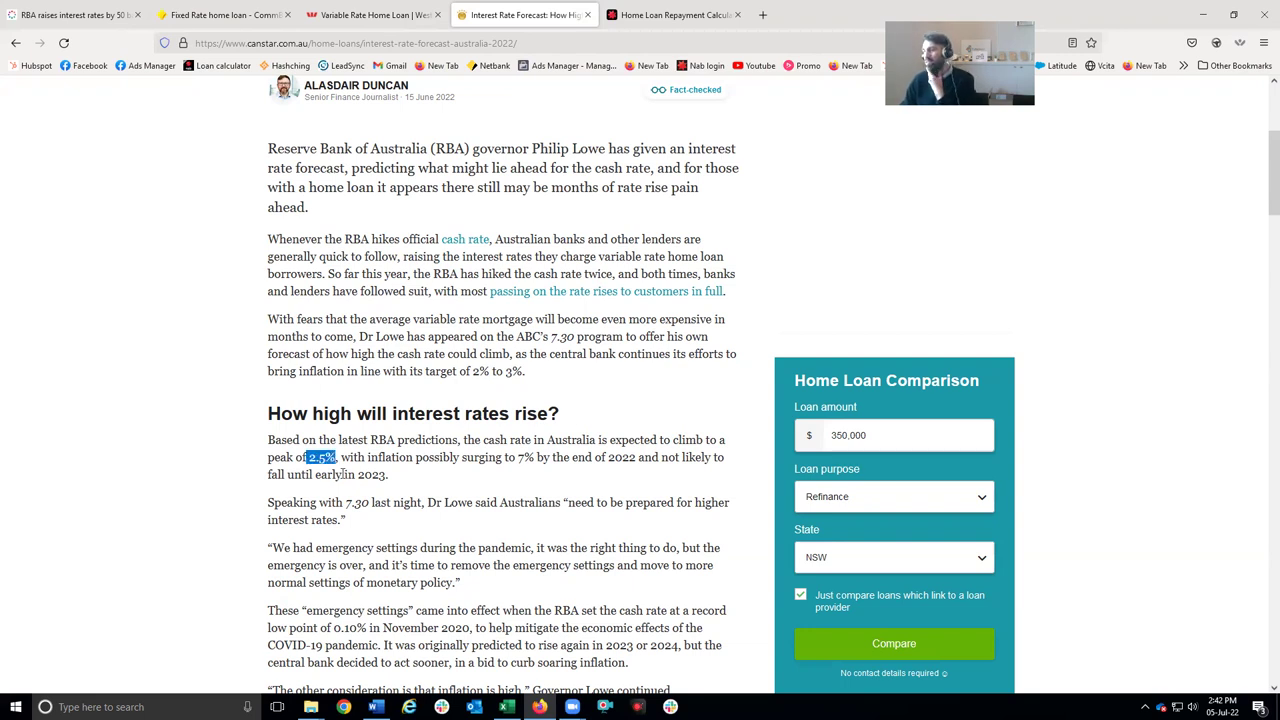
pyautogui.click(333, 457)
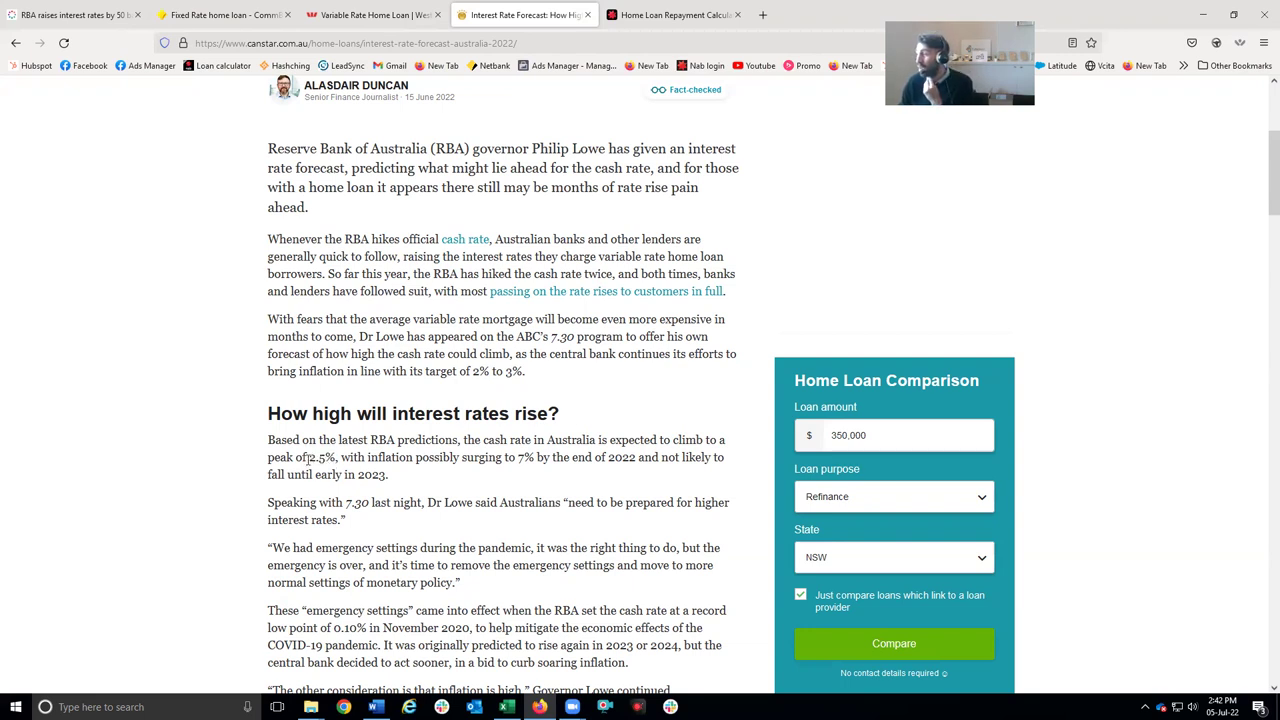
pyautogui.moveTo(310, 457); pyautogui.dragTo(336, 457)
pyautogui.click(344, 470)
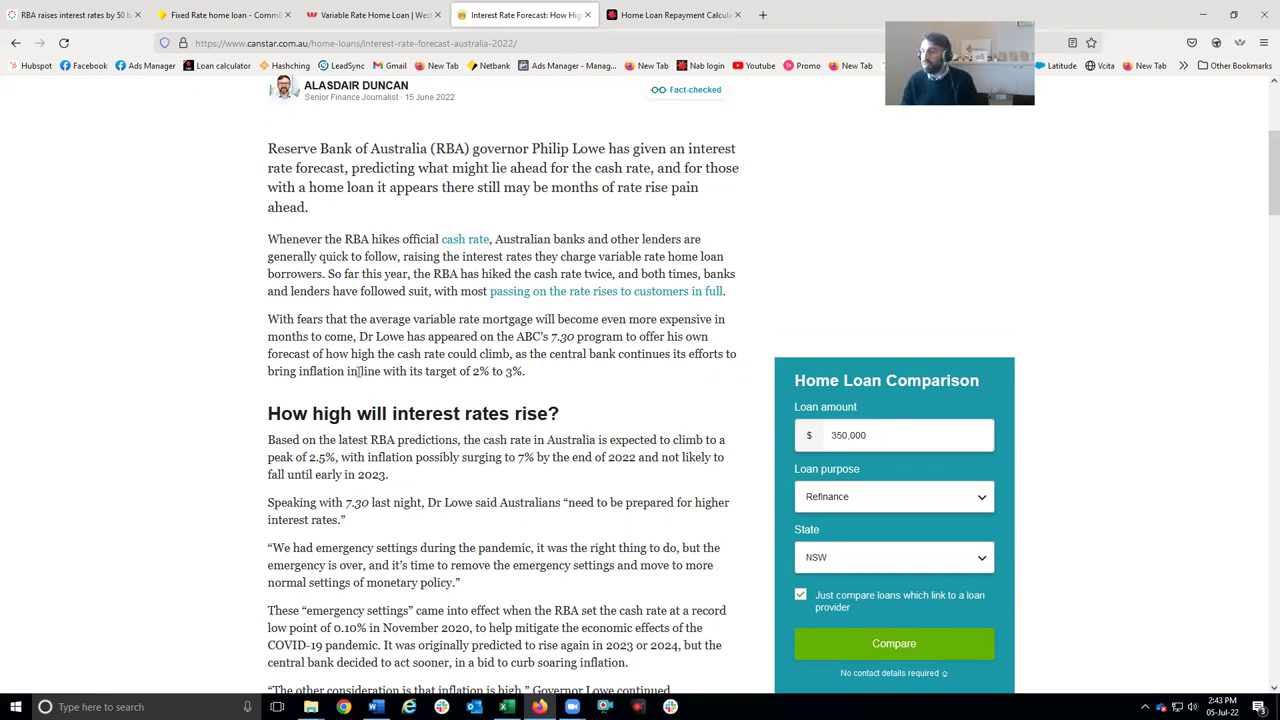
pyautogui.moveTo(310, 457); pyautogui.dragTo(340, 457)
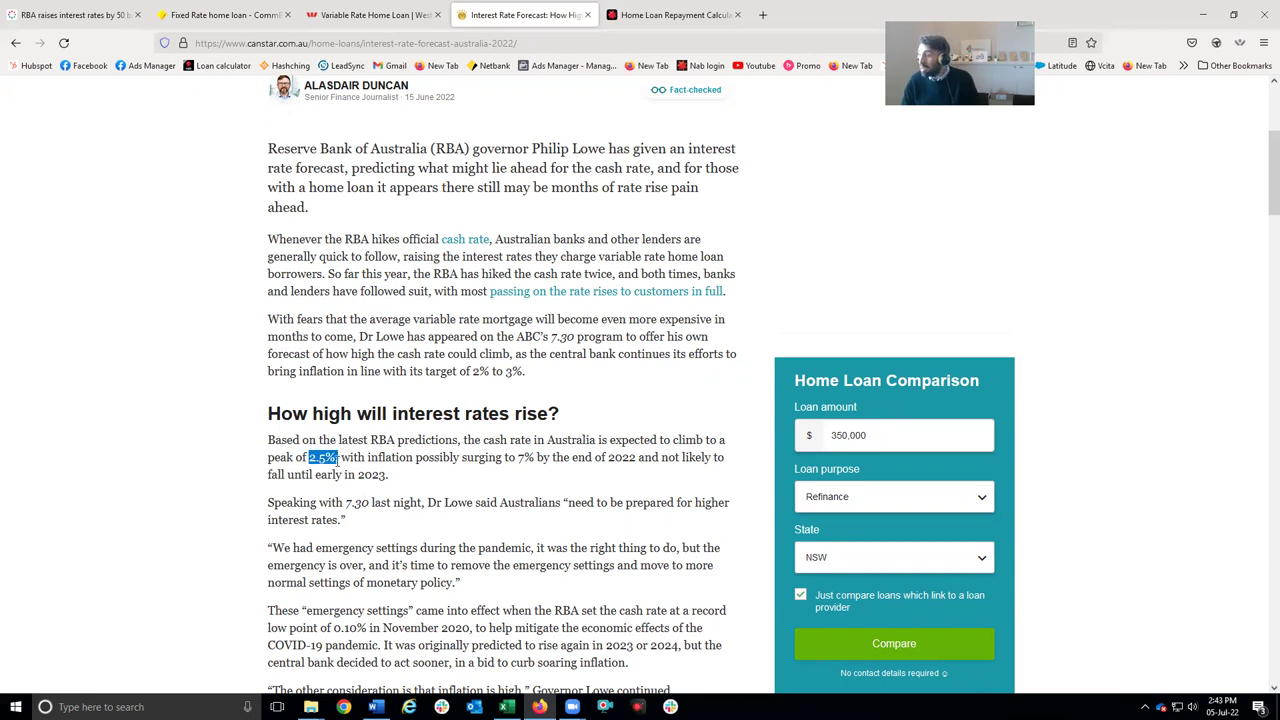
pyautogui.click(308, 457)
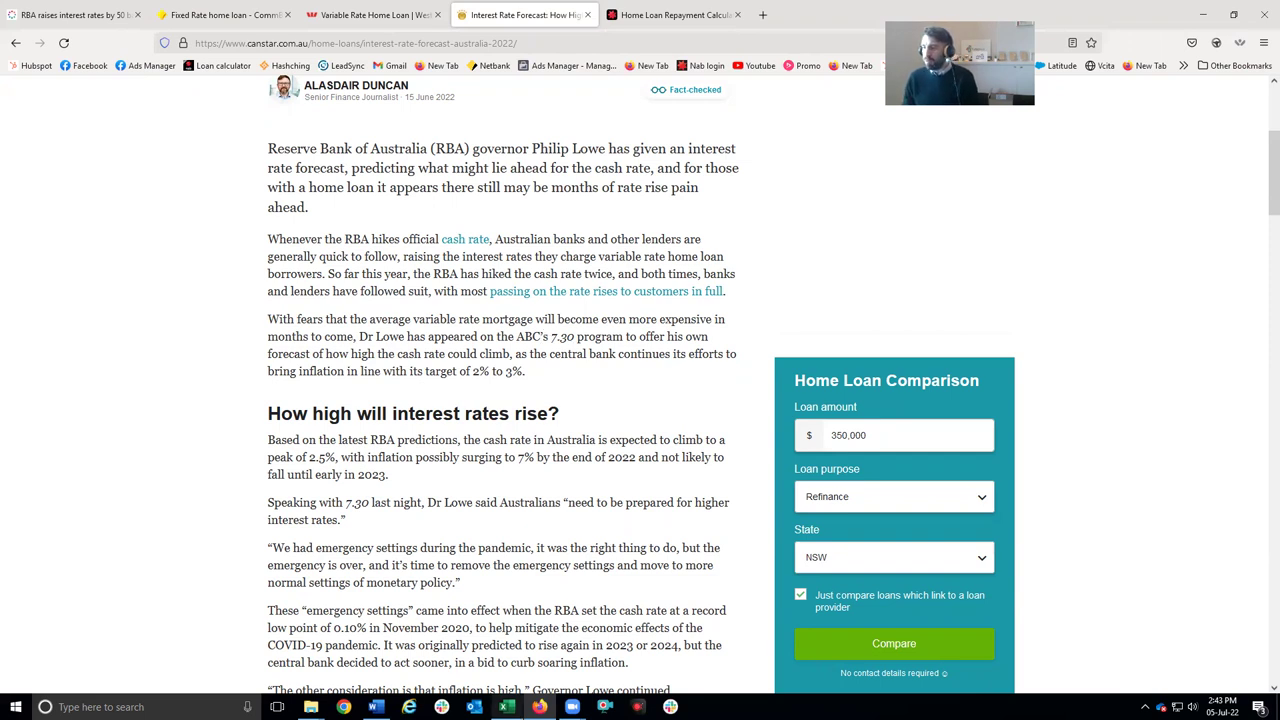
# Step: Switch to the Book1 workbook in Excel and examine the market variable rates and cashback amounts in both comparison columns
pyautogui.click(507, 707)
pyautogui.click(757, 300)
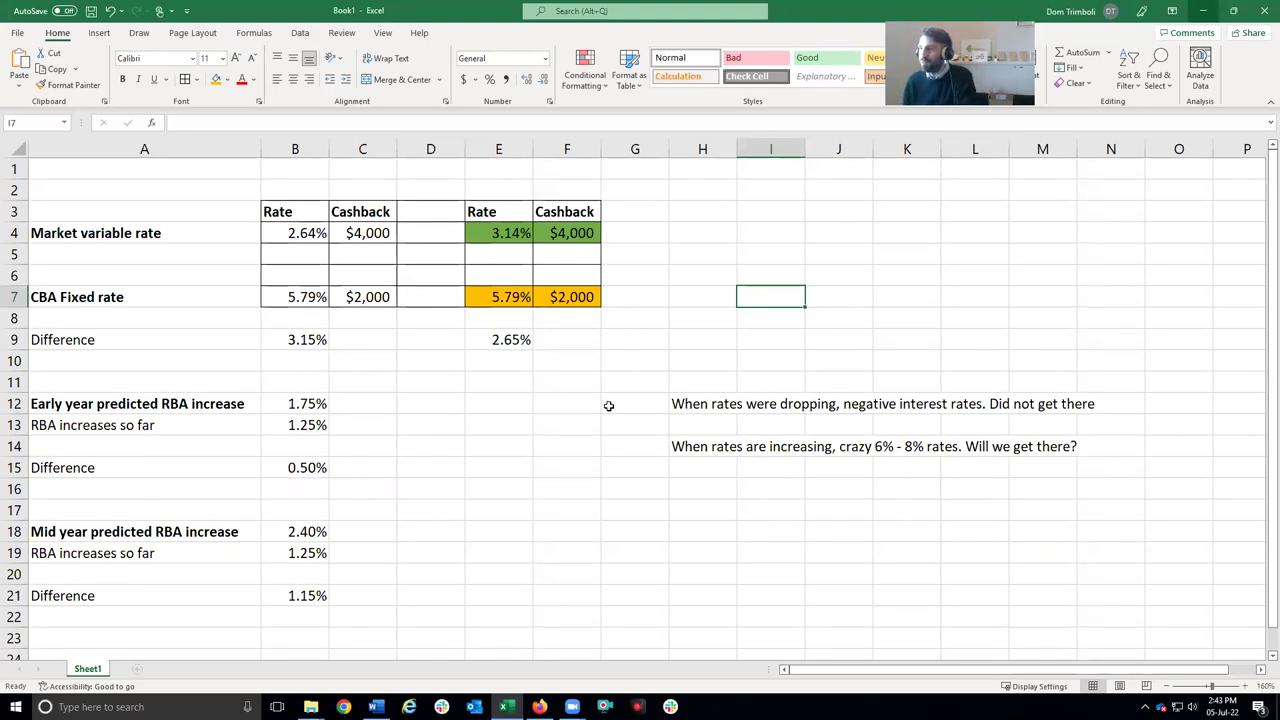
pyautogui.click(757, 390)
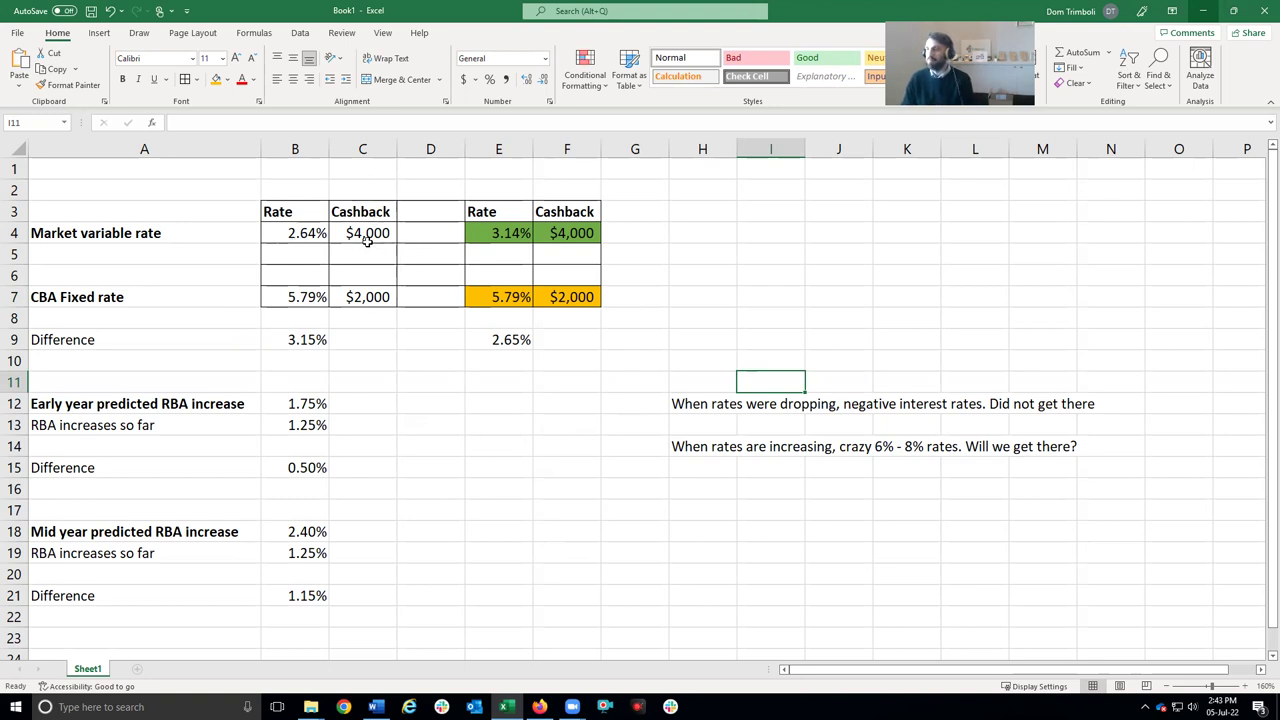
pyautogui.click(286, 234)
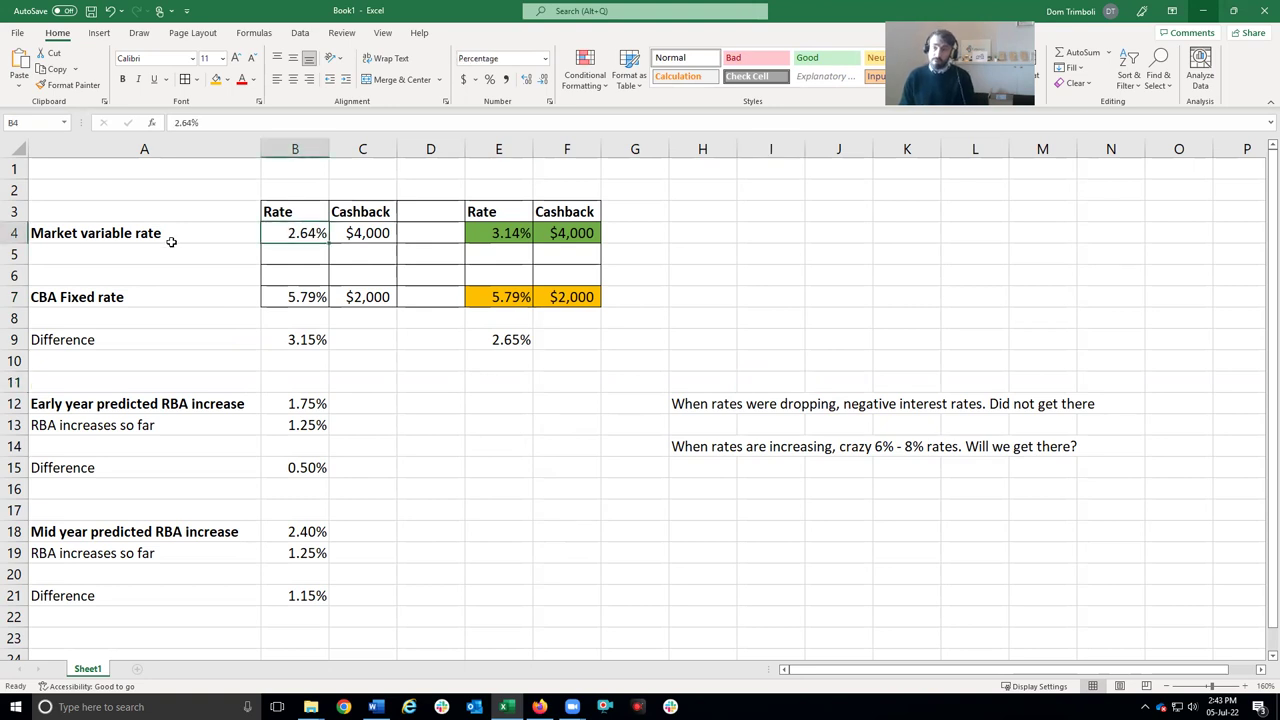
pyautogui.click(368, 233)
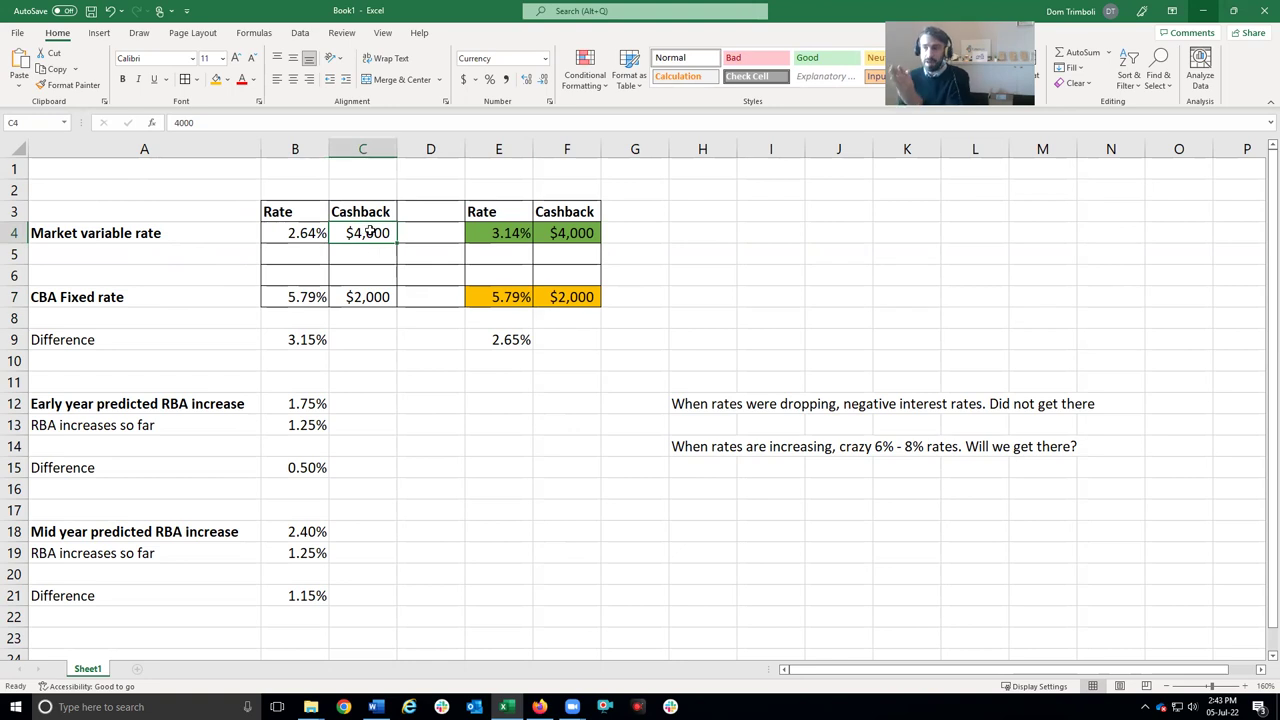
pyautogui.click(369, 251)
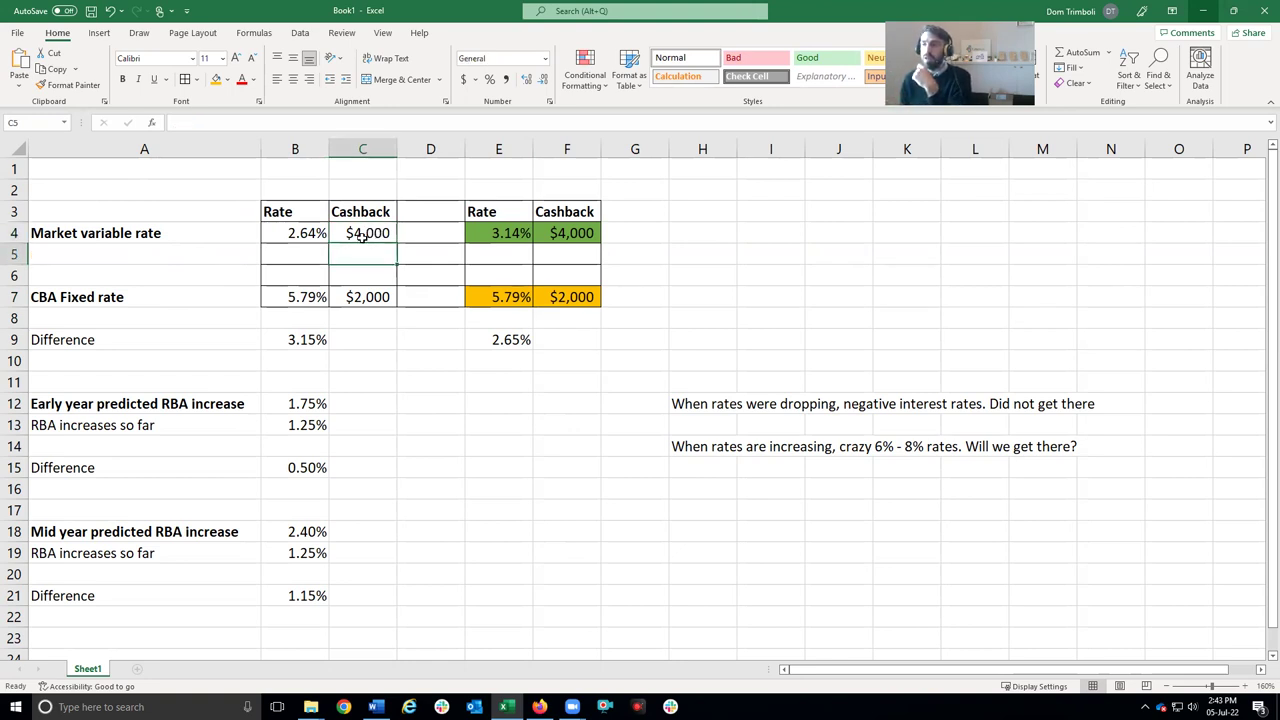
pyautogui.click(368, 233)
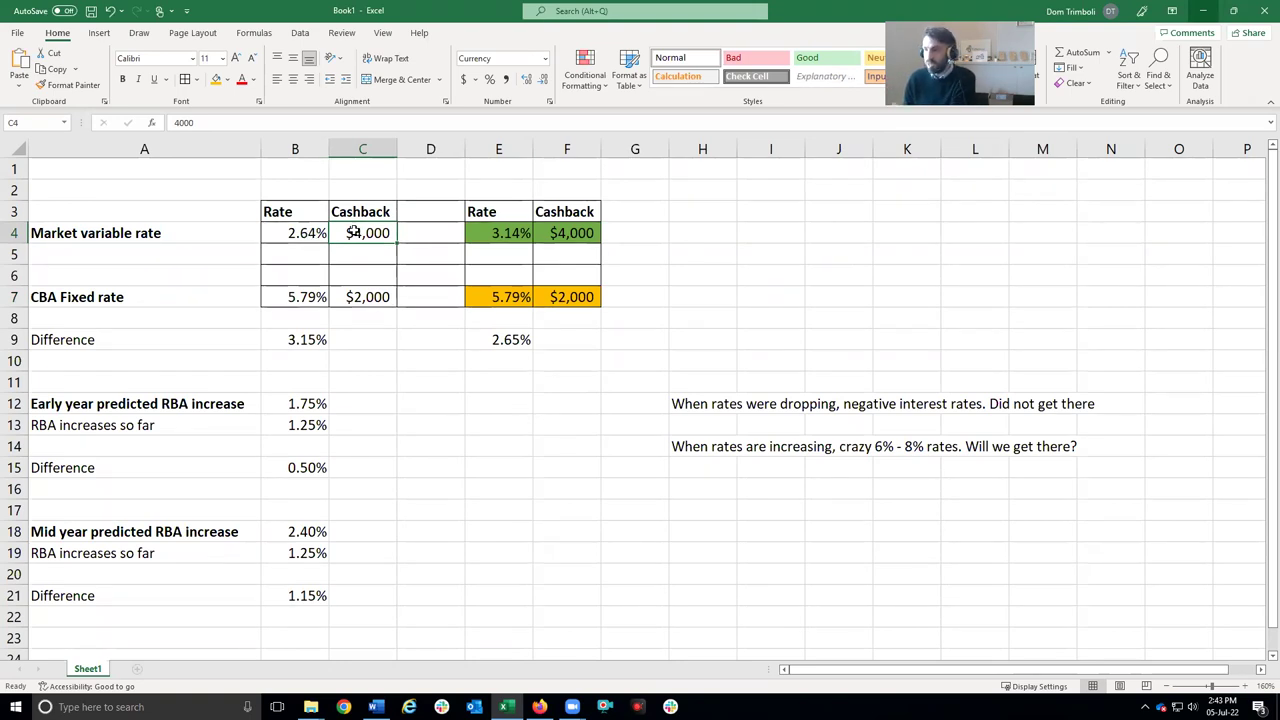
pyautogui.click(366, 277)
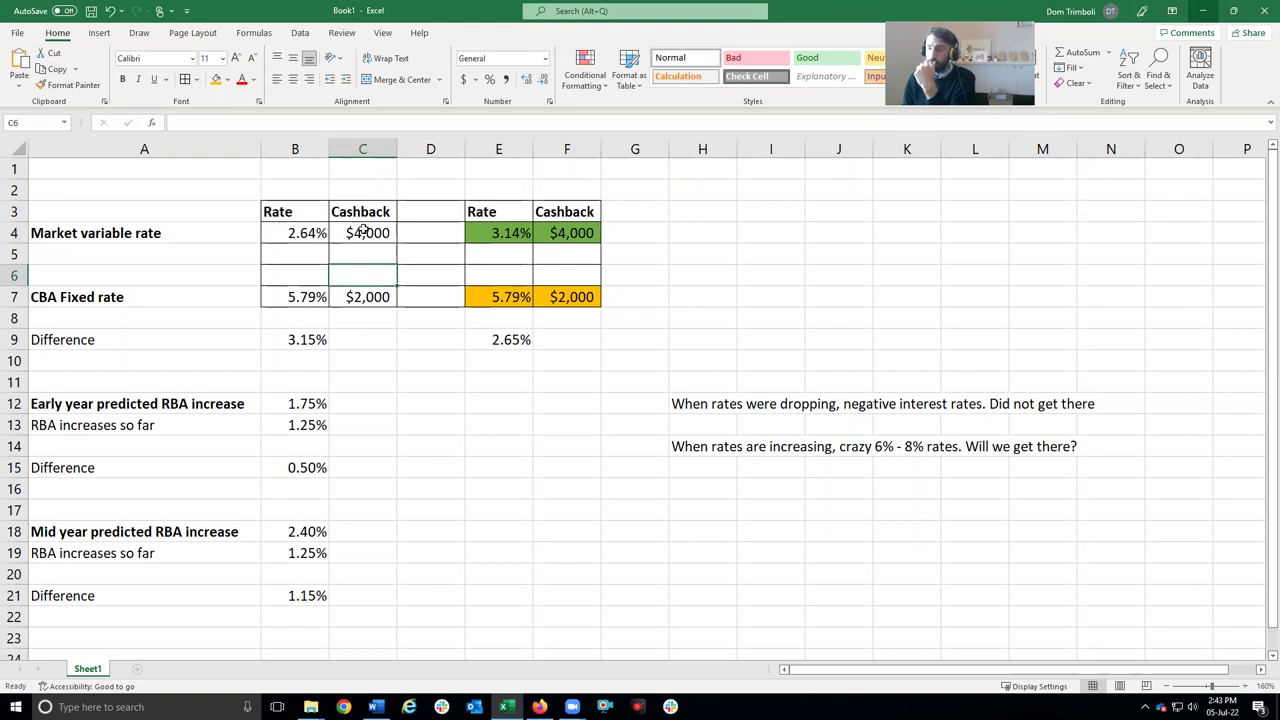
pyautogui.click(499, 236)
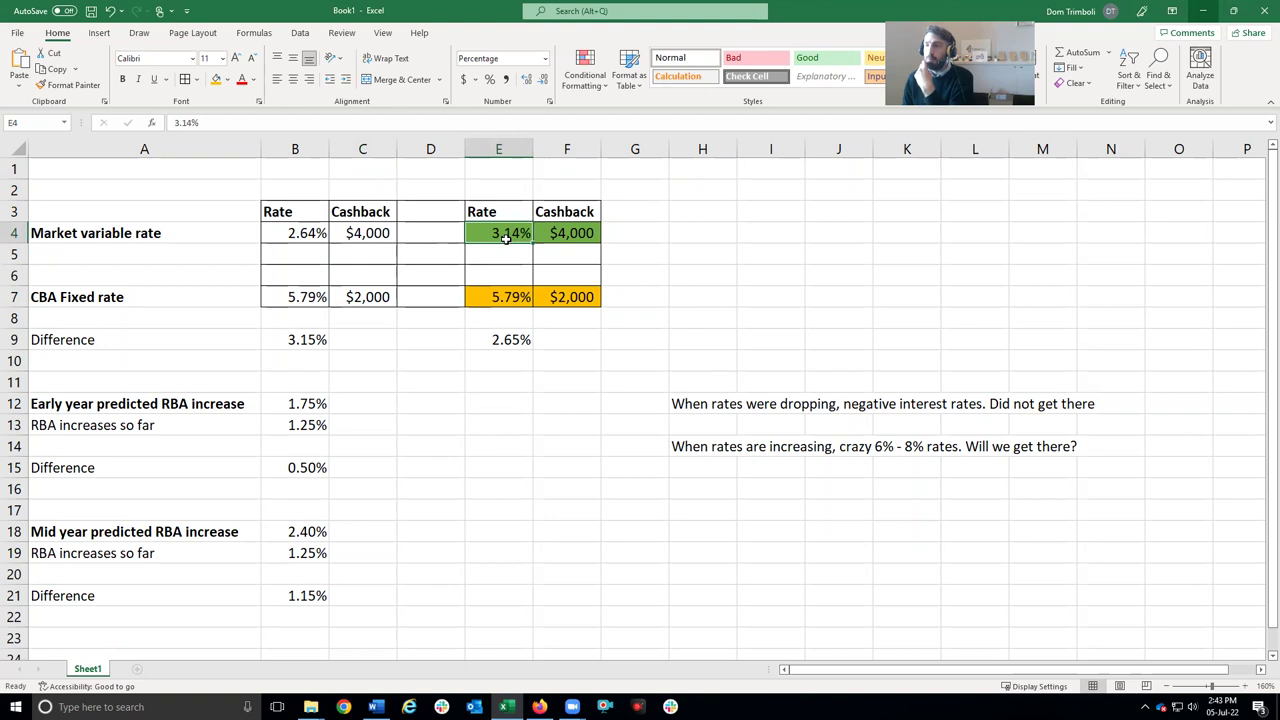
pyautogui.click(568, 236)
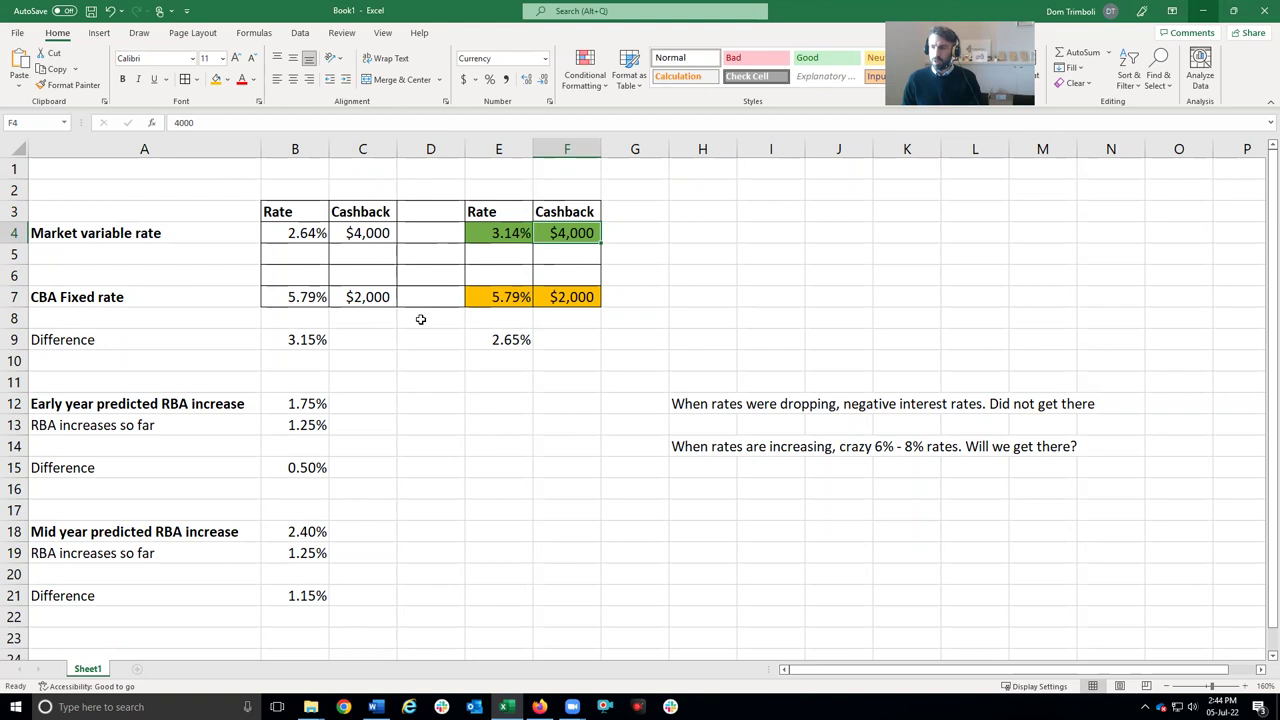
# Step: Examine the CBA fixed rate and its difference from the market variable rate in both comparison columns
pyautogui.click(510, 297)
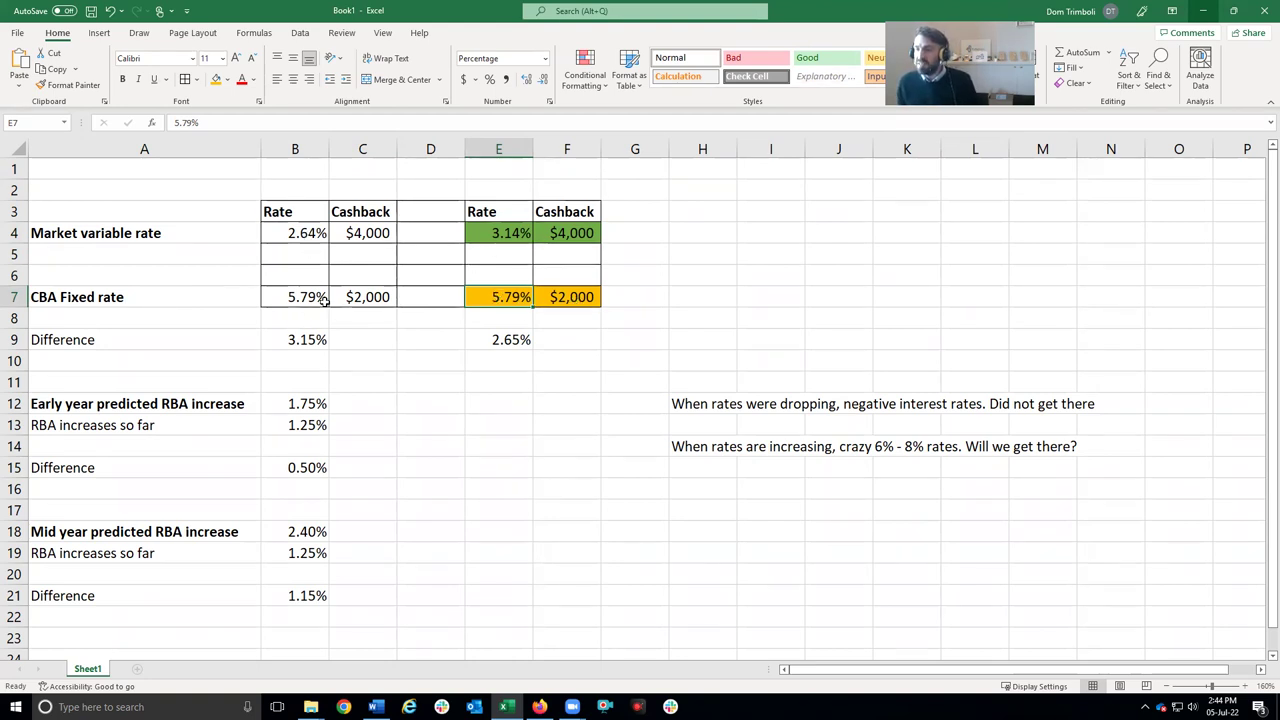
pyautogui.click(312, 344)
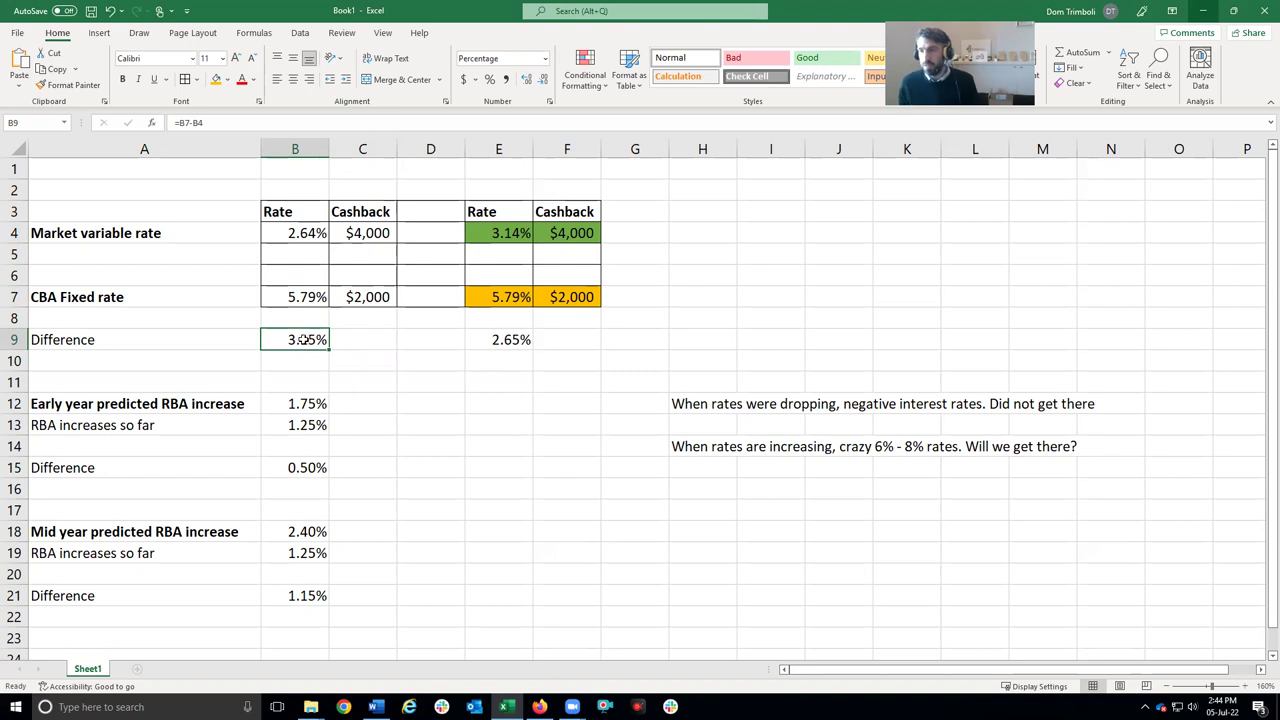
pyautogui.click(514, 341)
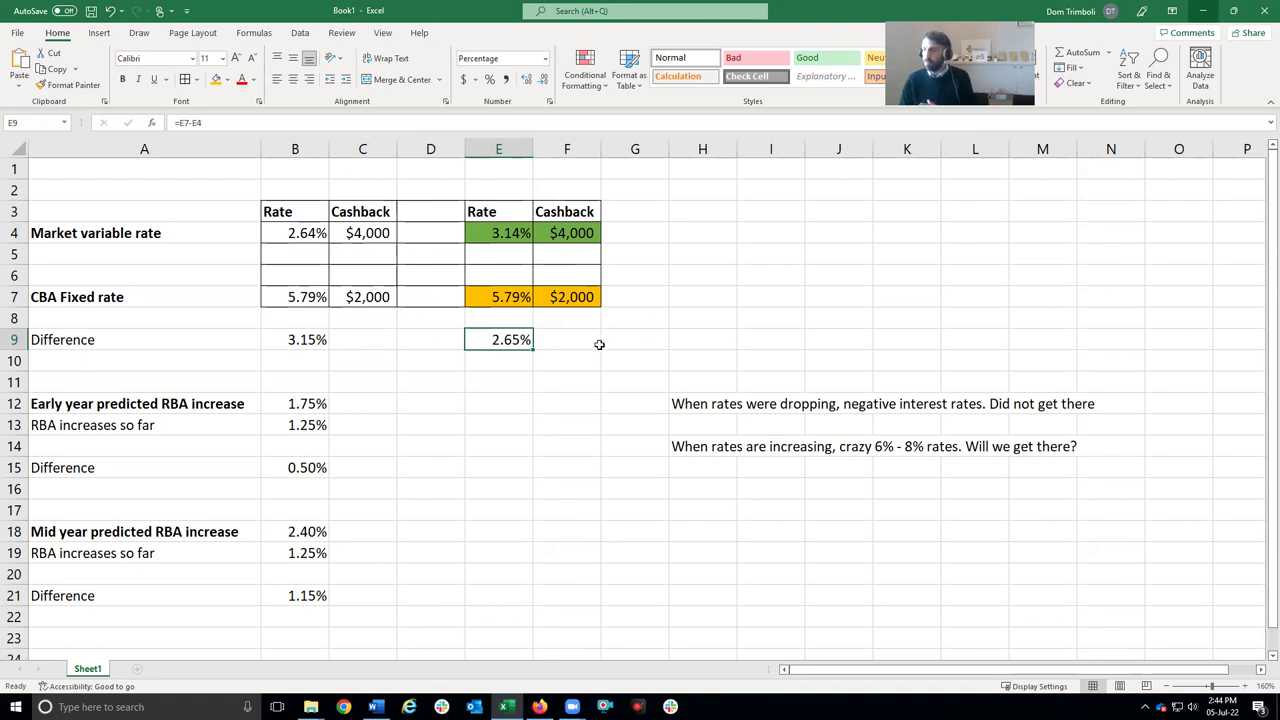
pyautogui.click(505, 293)
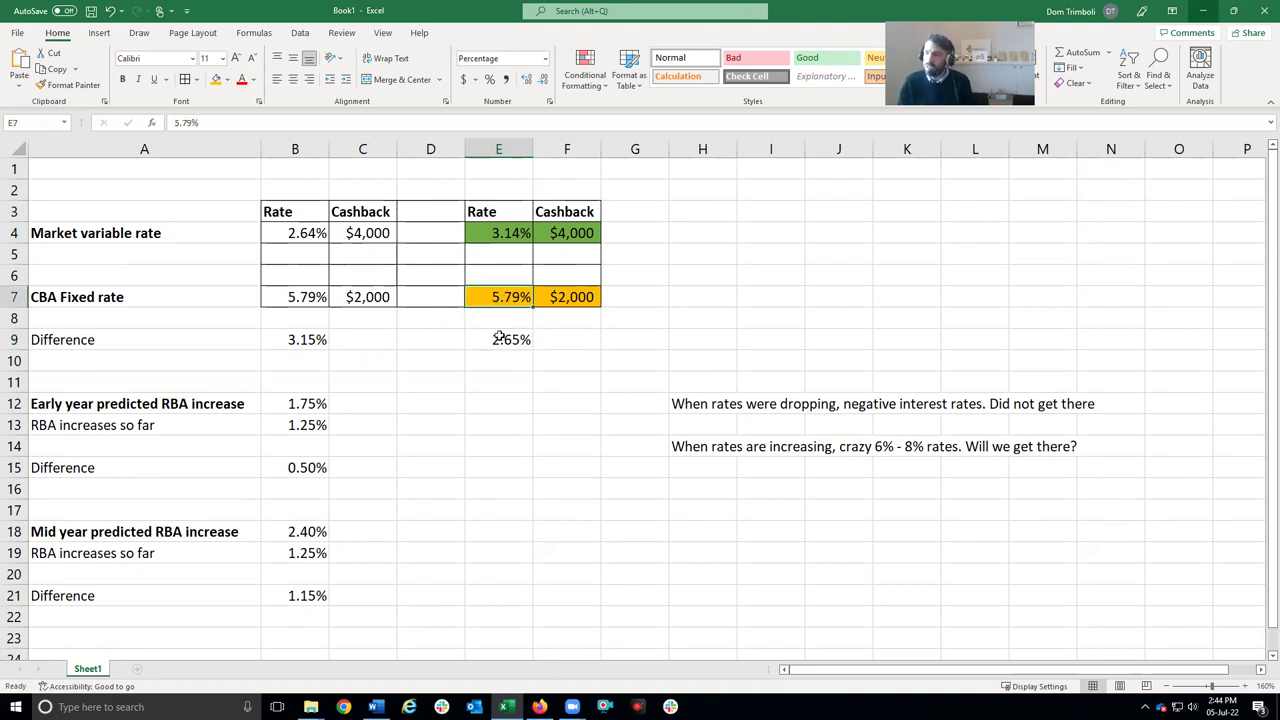
pyautogui.click(498, 230)
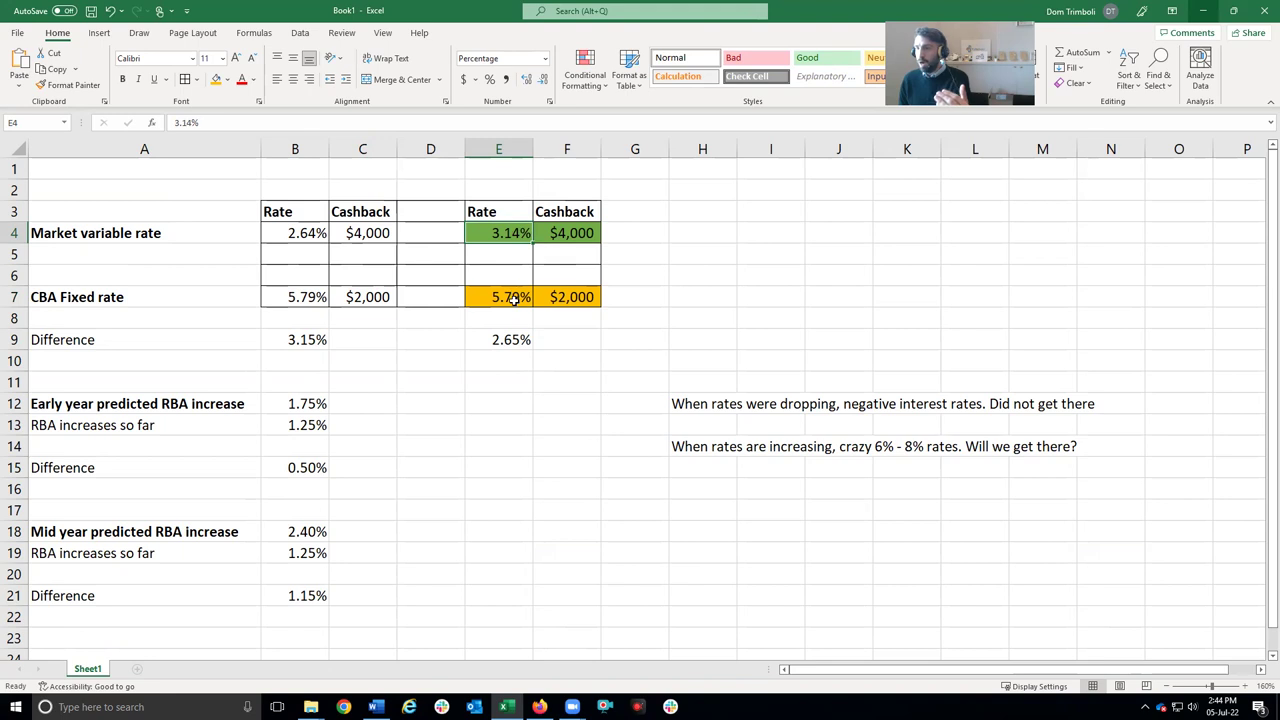
pyautogui.click(507, 380)
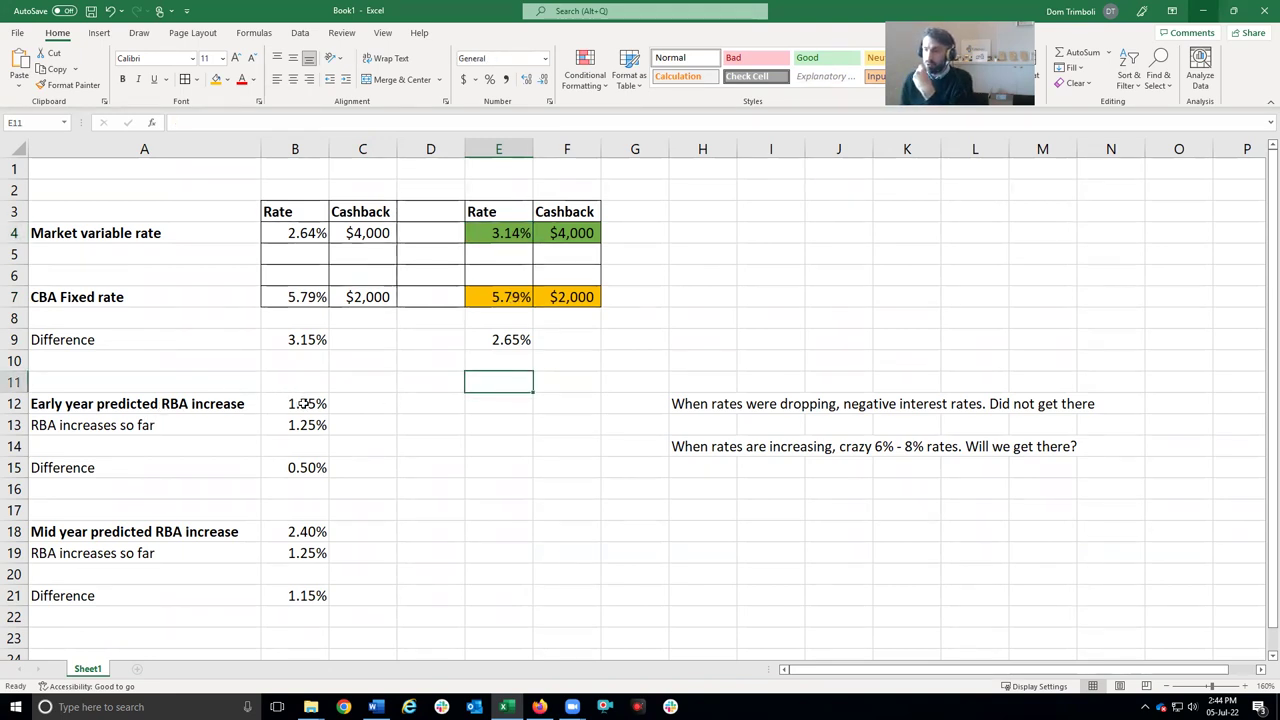
# Step: Examine the early year predicted RBA increase, the RBA increases so far and the difference between them
pyautogui.click(410, 425)
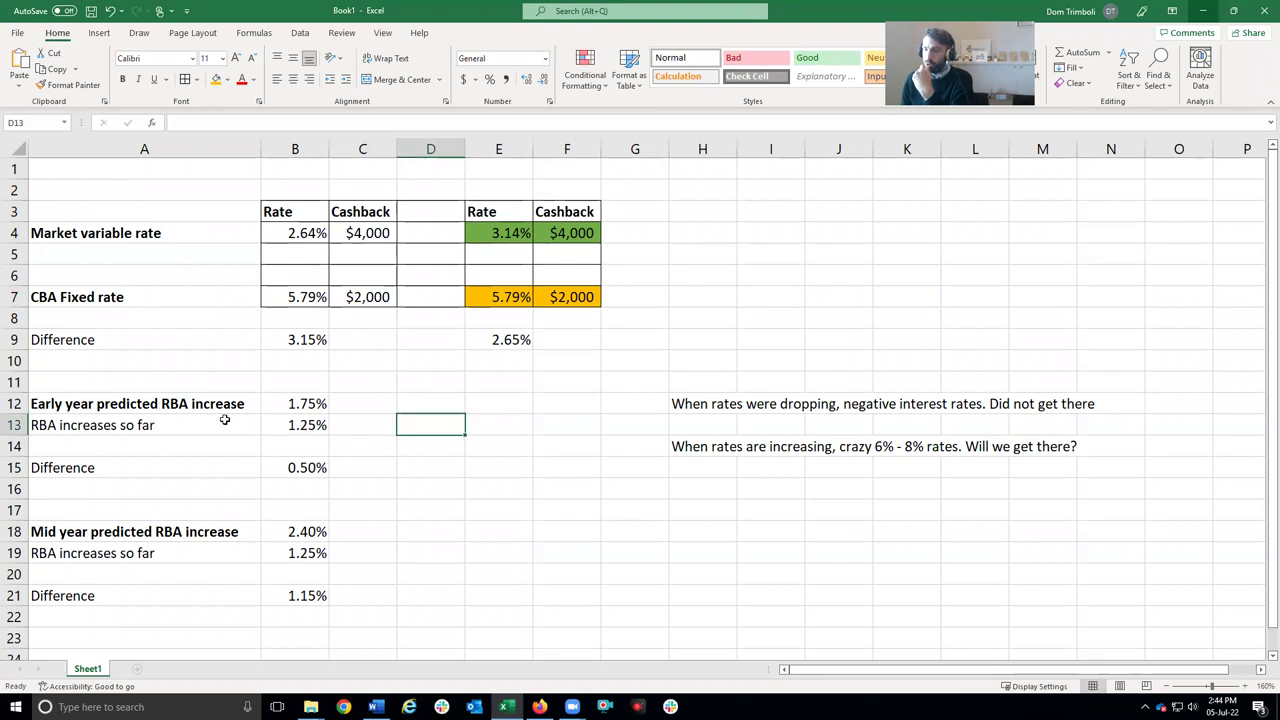
pyautogui.click(302, 403)
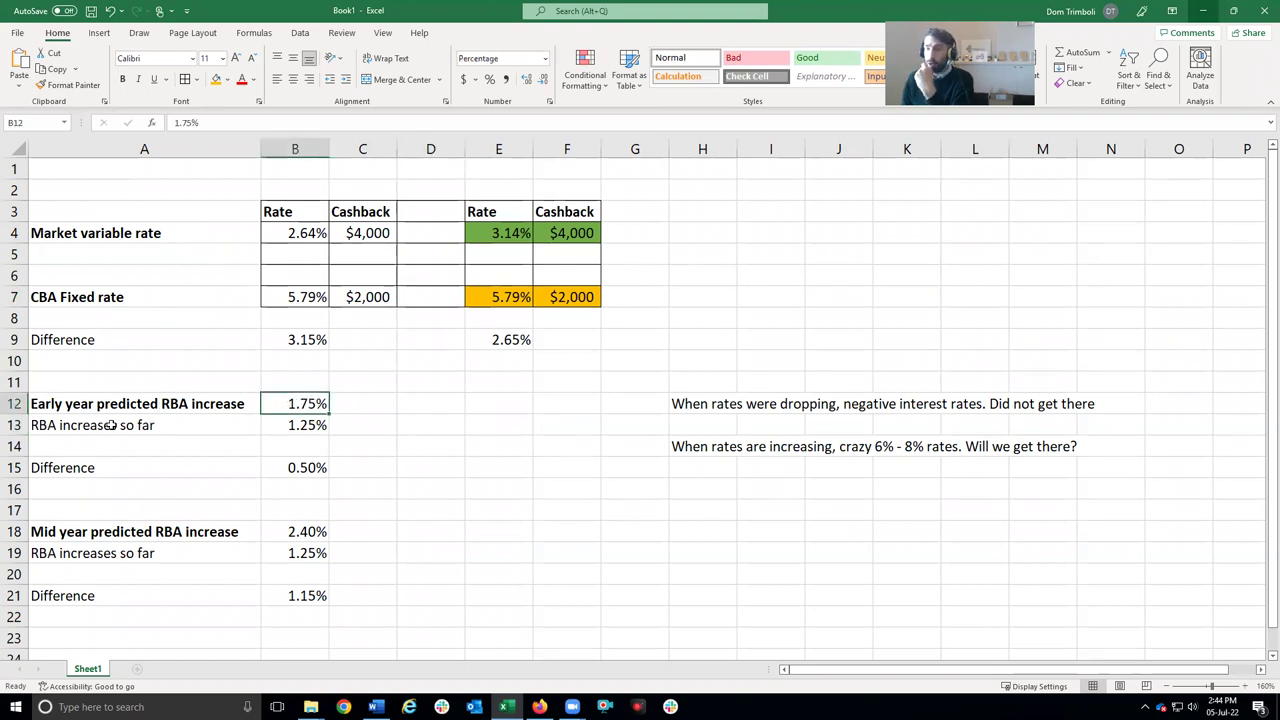
pyautogui.click(312, 425)
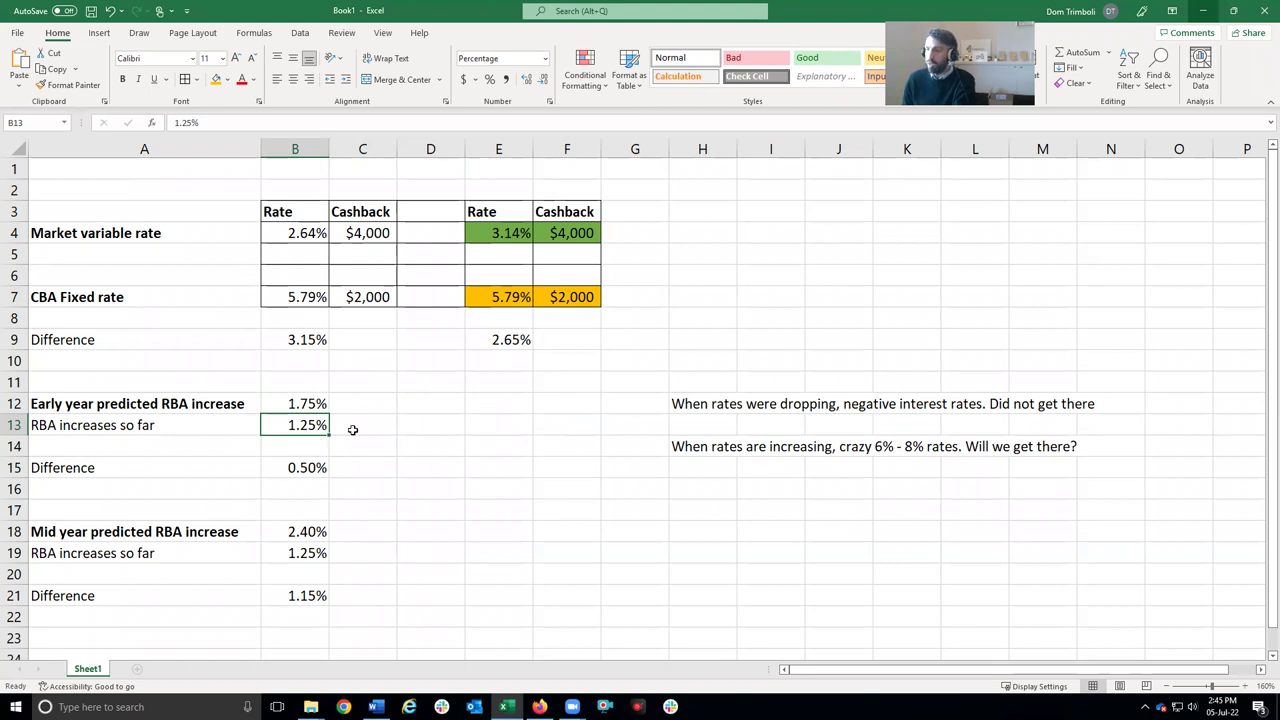
pyautogui.click(352, 430)
pyautogui.click(306, 428)
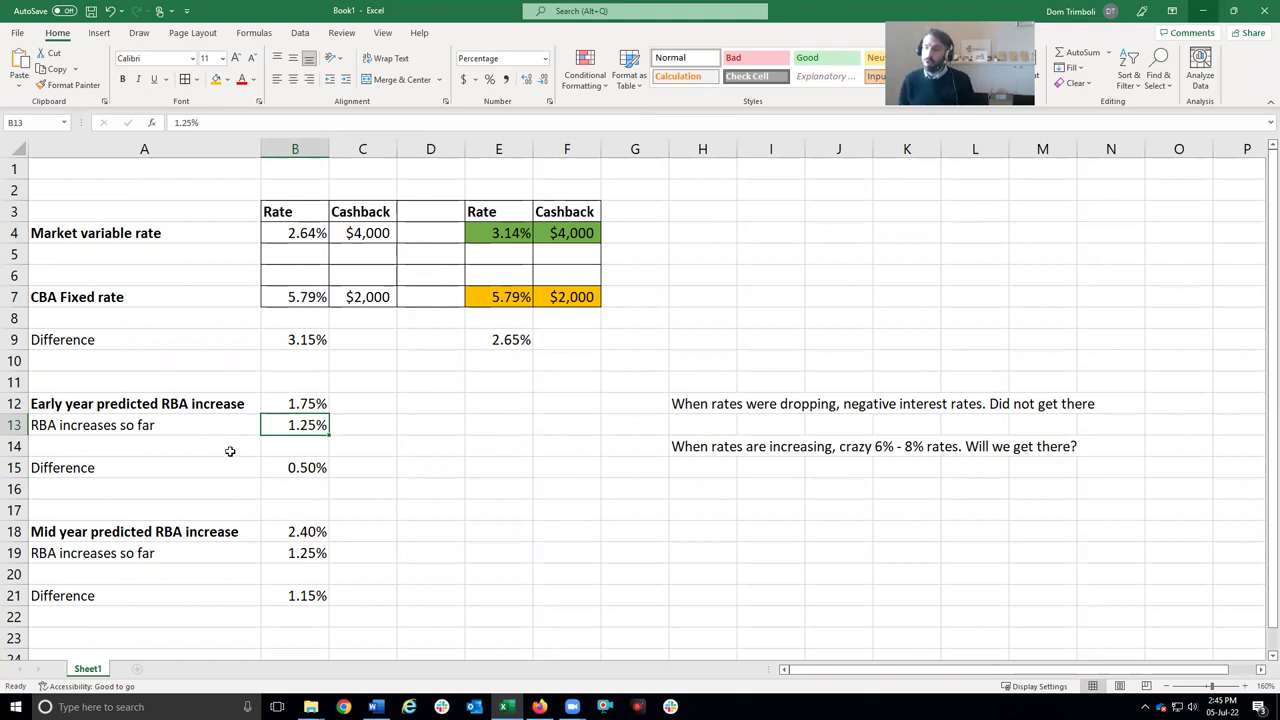
pyautogui.click(313, 470)
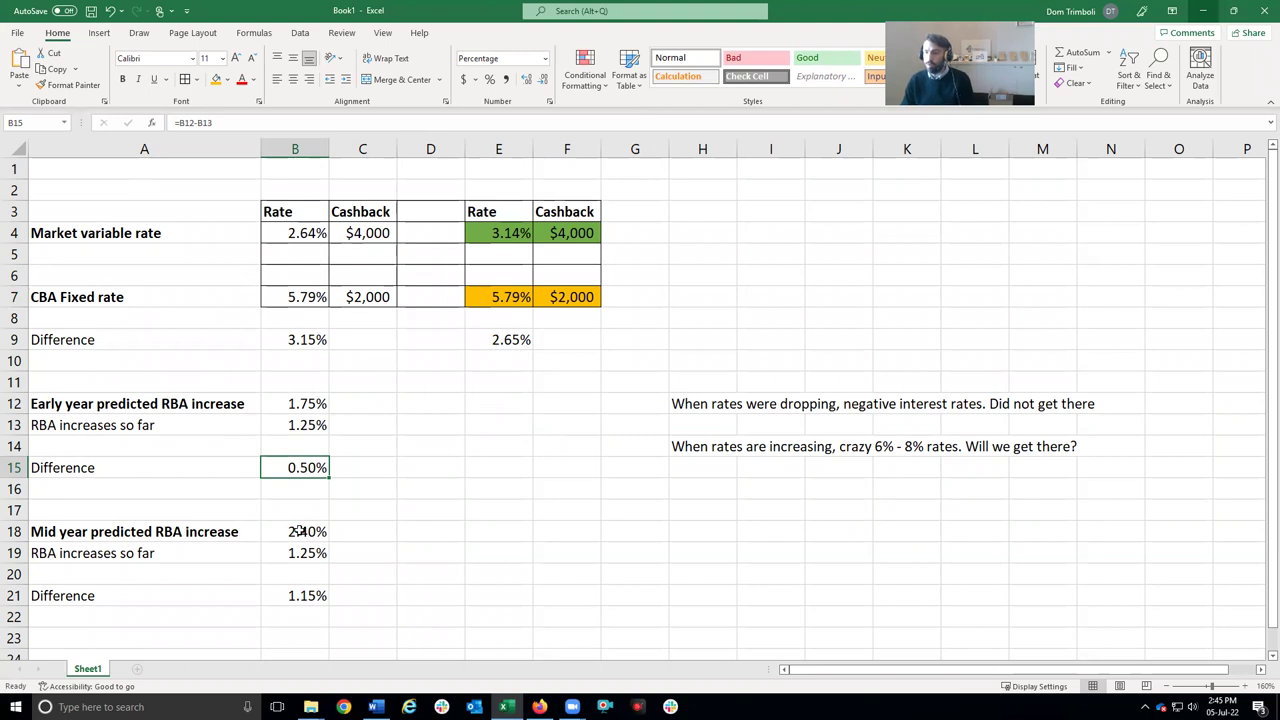
# Step: Examine the mid year predicted RBA increase and the RBA increases so far beneath it
pyautogui.click(296, 531)
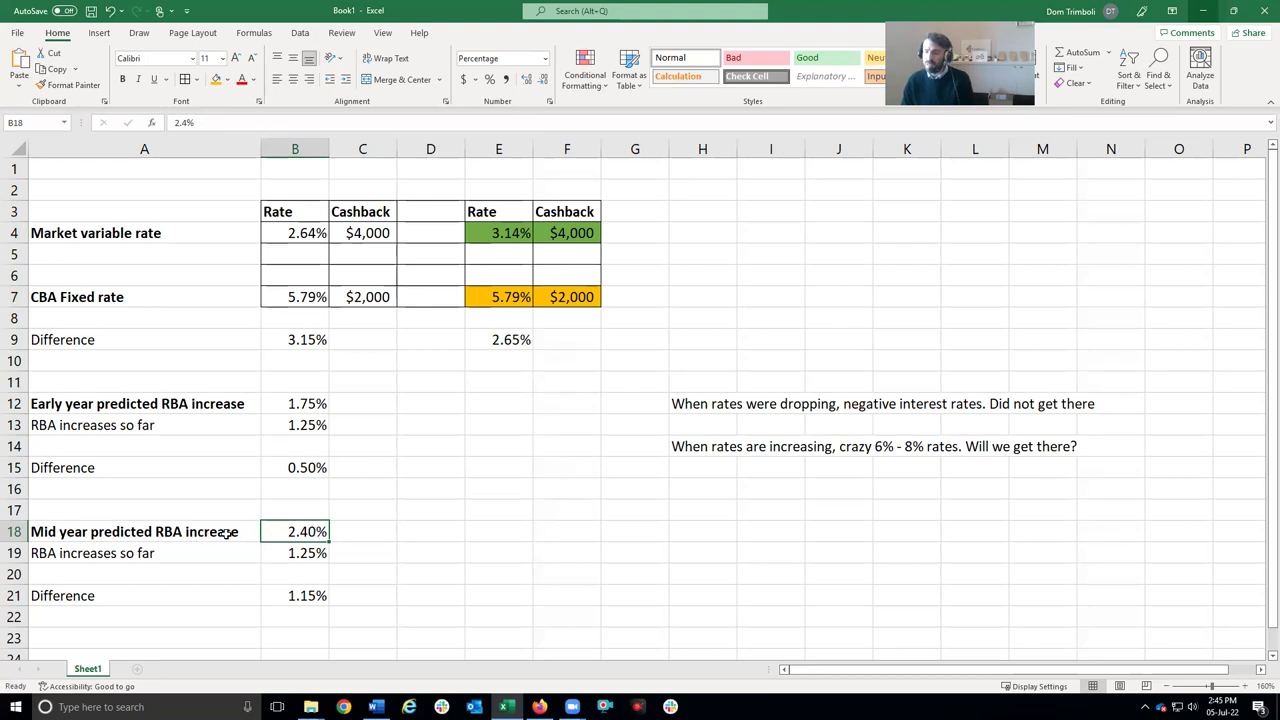
pyautogui.click(350, 528)
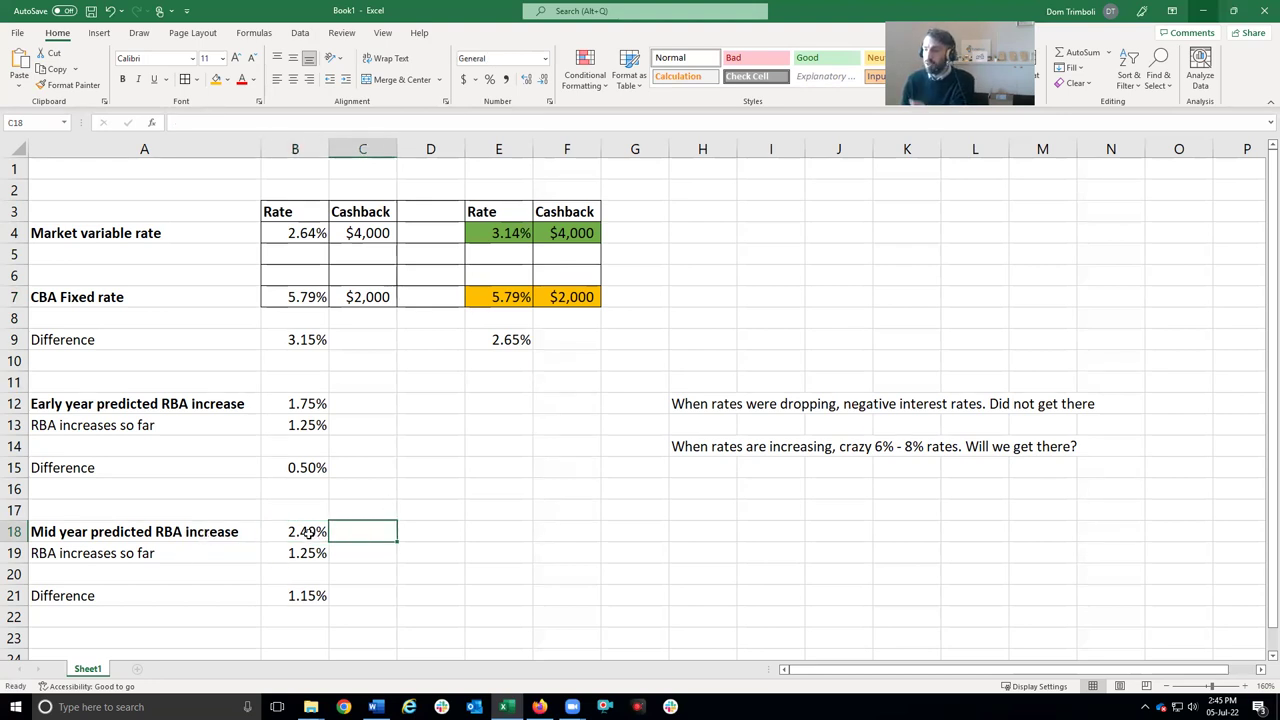
pyautogui.click(302, 533)
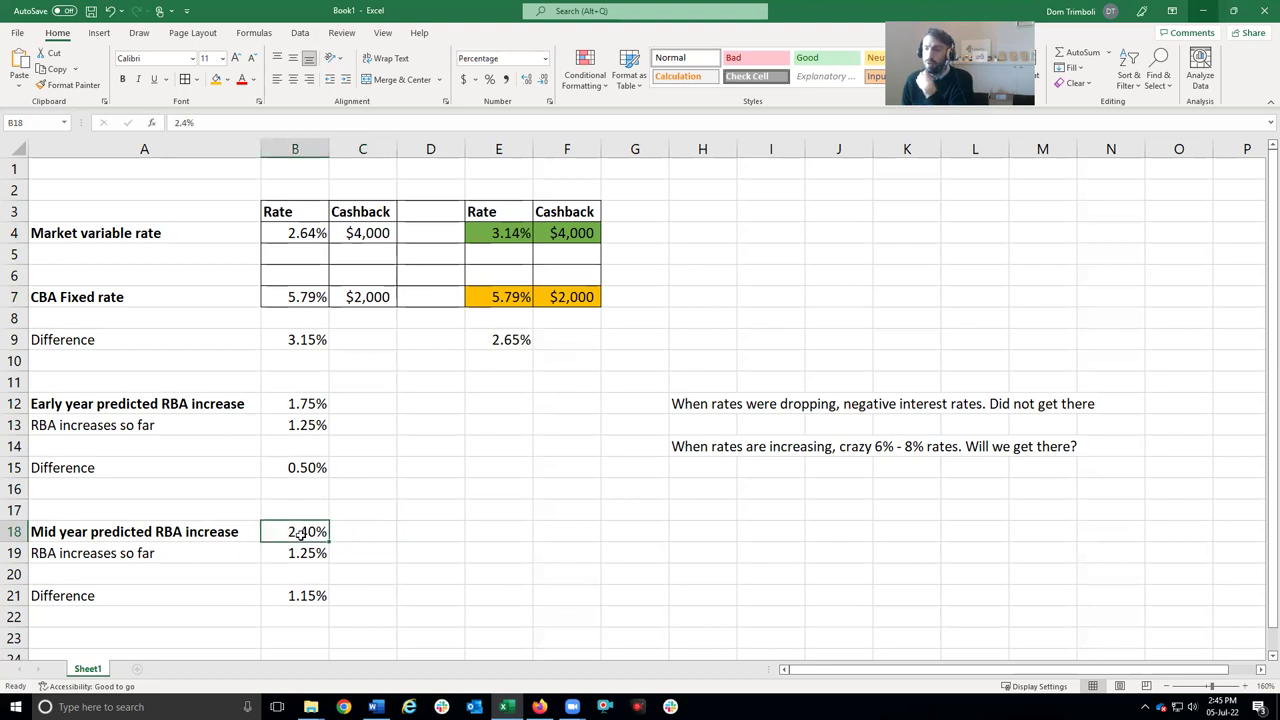
pyautogui.click(302, 553)
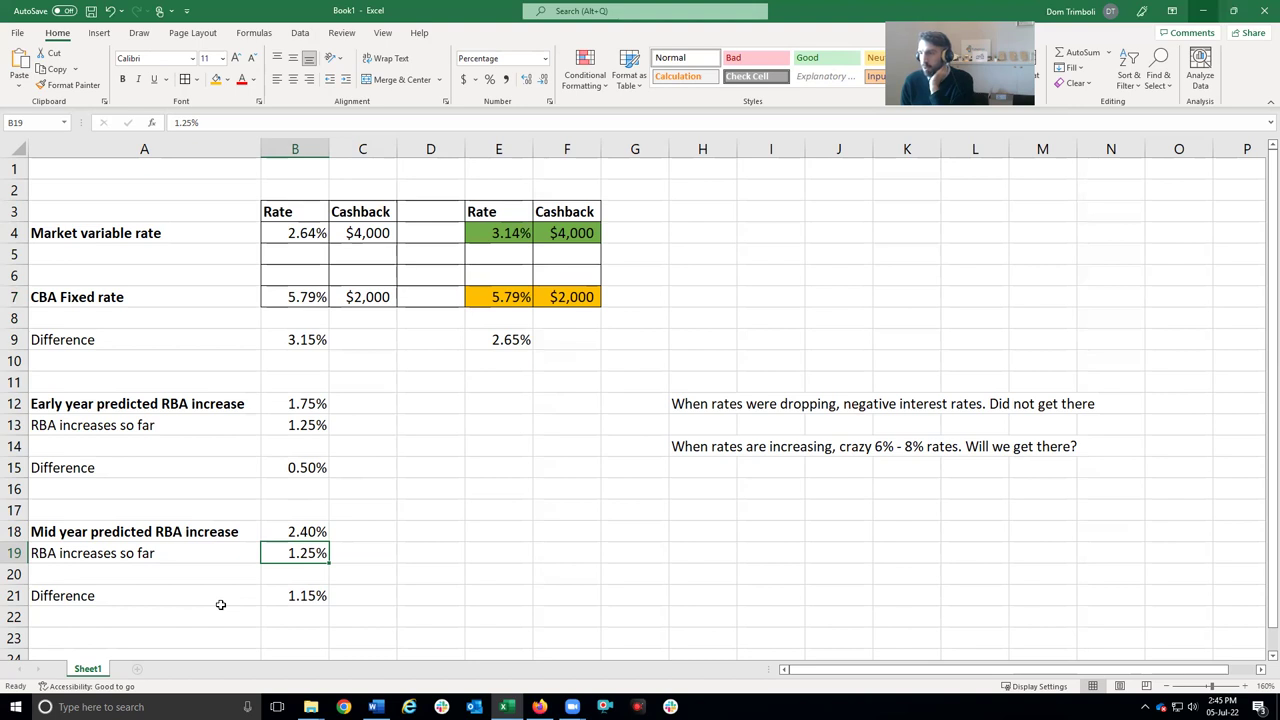
# Step: Compare the fixed-versus-variable difference in E9 with the early year and mid year RBA differences in B15 and B21
pyautogui.click(515, 340)
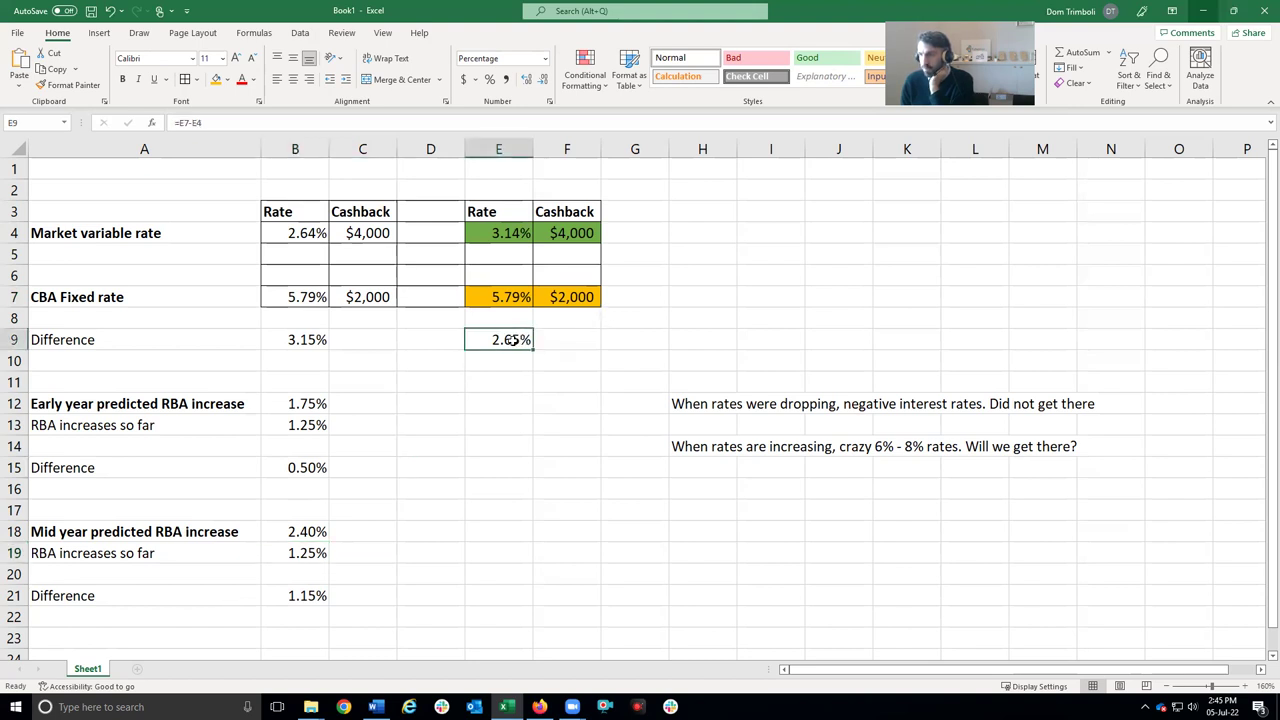
pyautogui.click(81, 404)
pyautogui.click(305, 466)
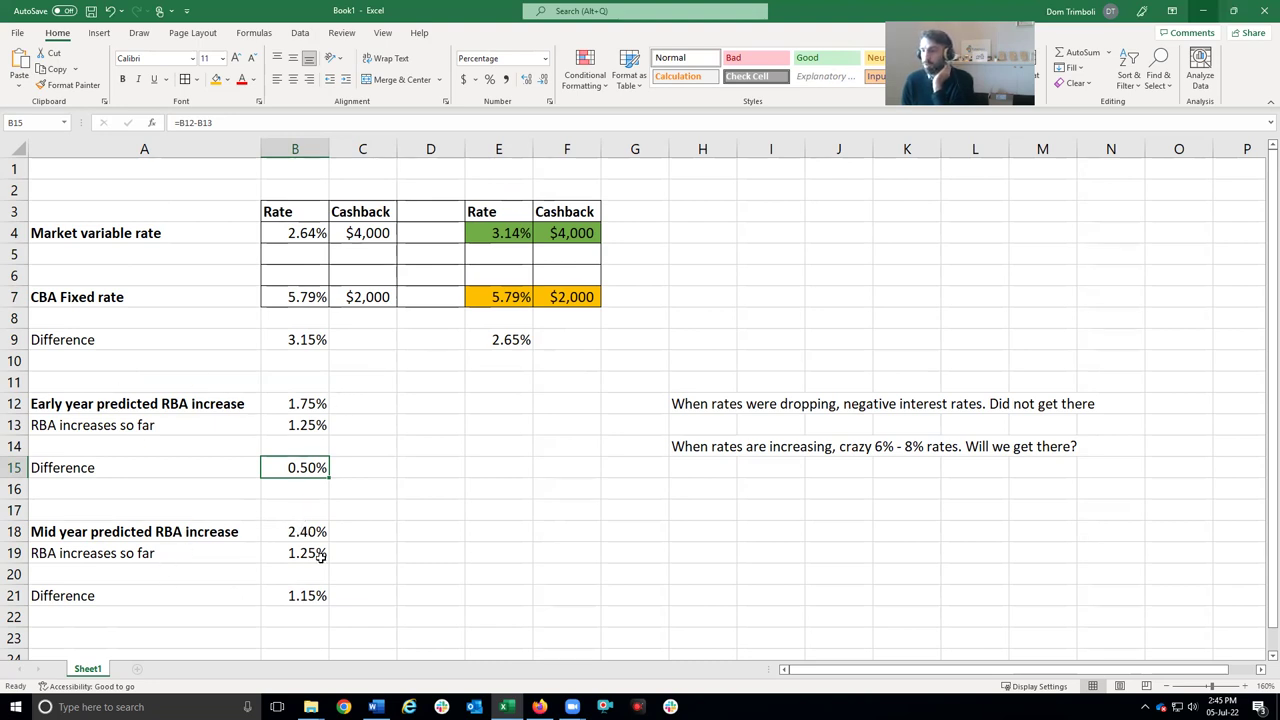
pyautogui.press('Down')
pyautogui.press('Down')
pyautogui.press('Down')
pyautogui.press('Down')
pyautogui.press('Down')
pyautogui.press('Down')
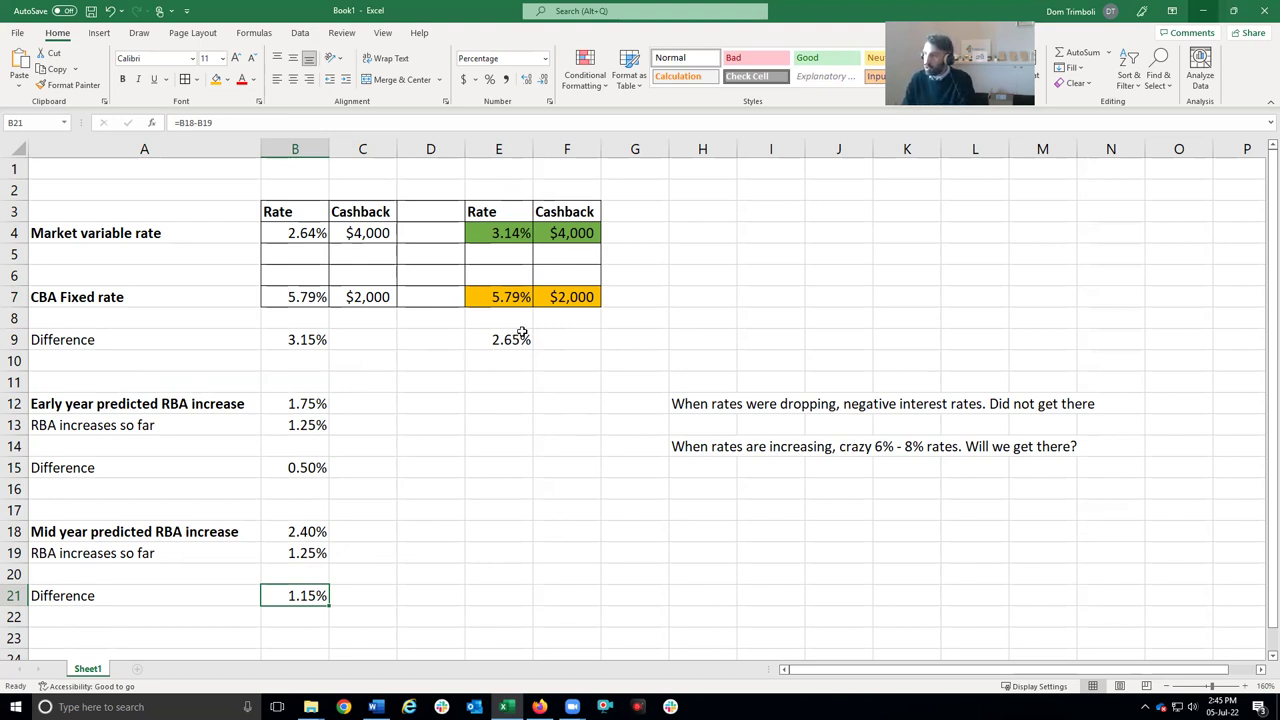
# Step: Number the columns of a scratch projection 1, 2, 3 and 4 across cells H8 to K8
pyautogui.click(715, 299)
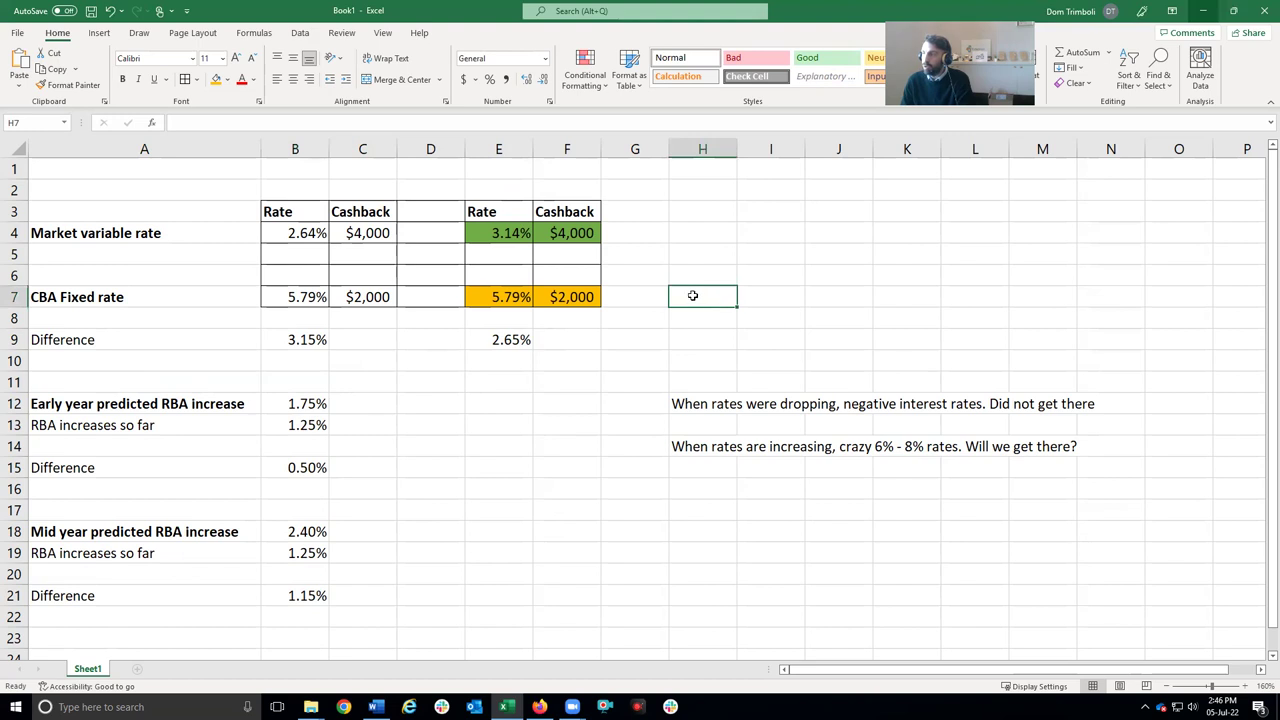
pyautogui.click(716, 319)
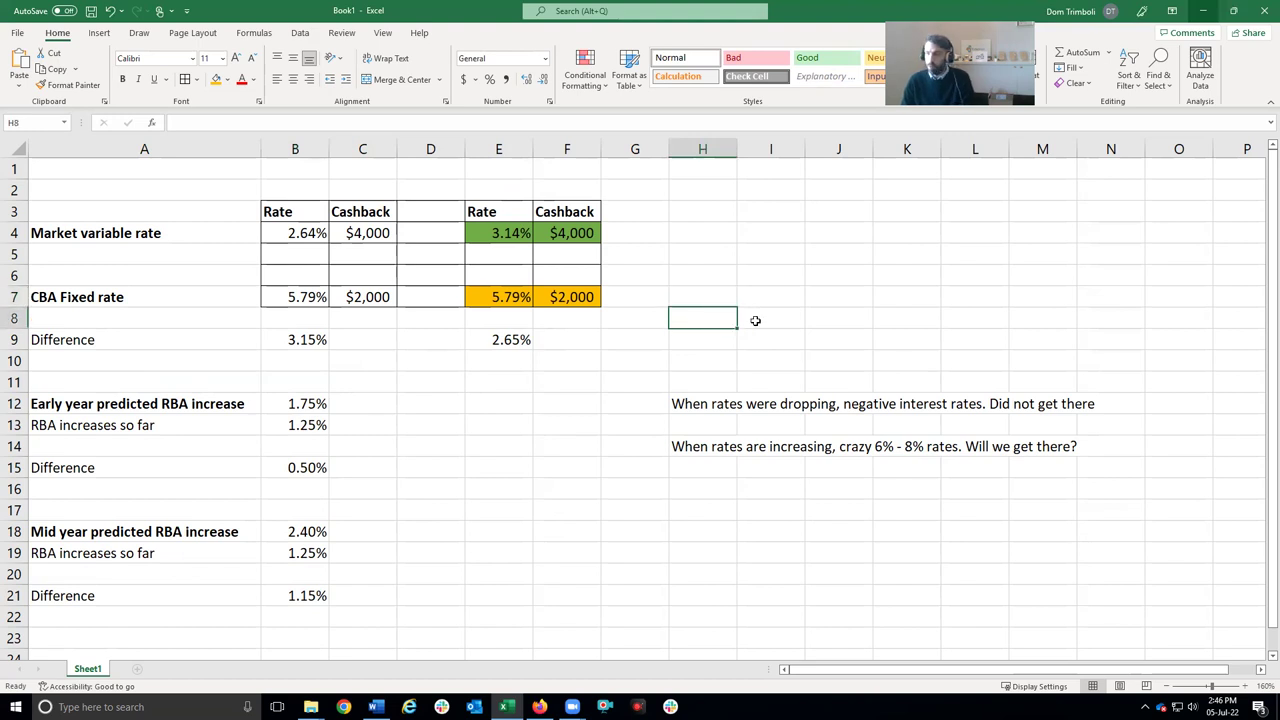
pyautogui.write('1')
pyautogui.press('Tab')
pyautogui.write('2')
pyautogui.press('Tab')
pyautogui.write('3')
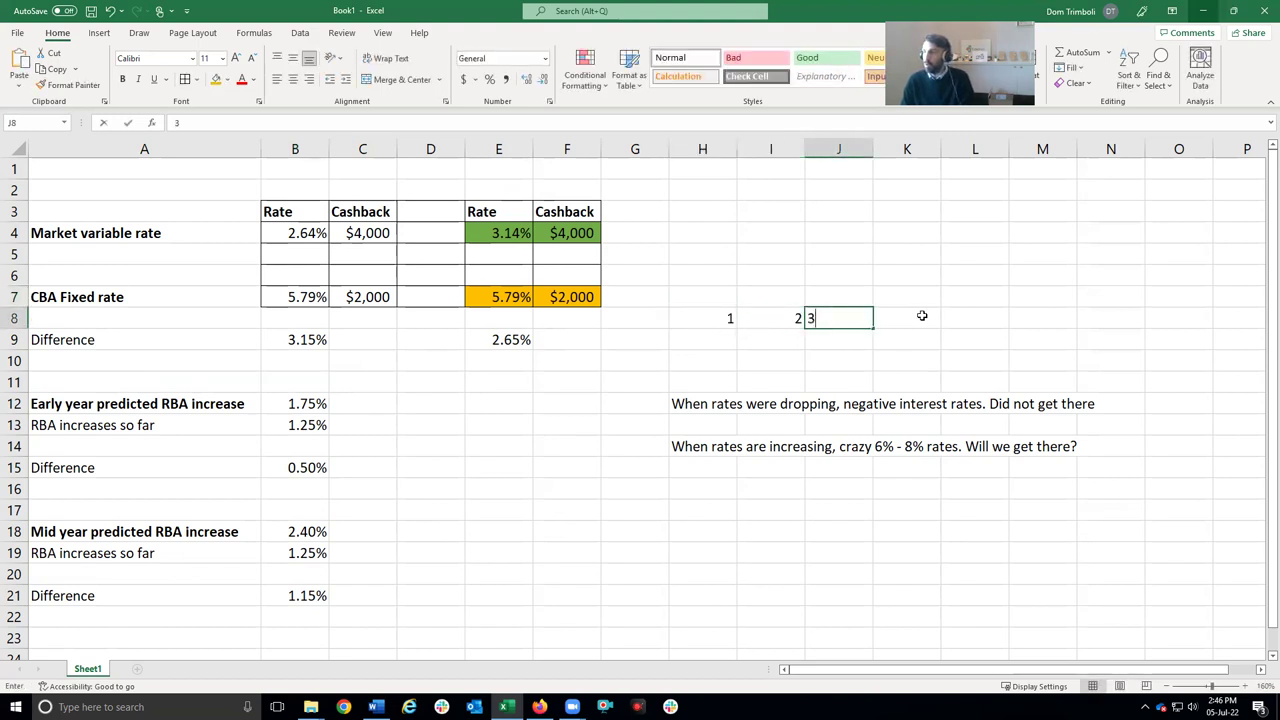
pyautogui.press('Tab')
pyautogui.write('4')
pyautogui.press('Tab')
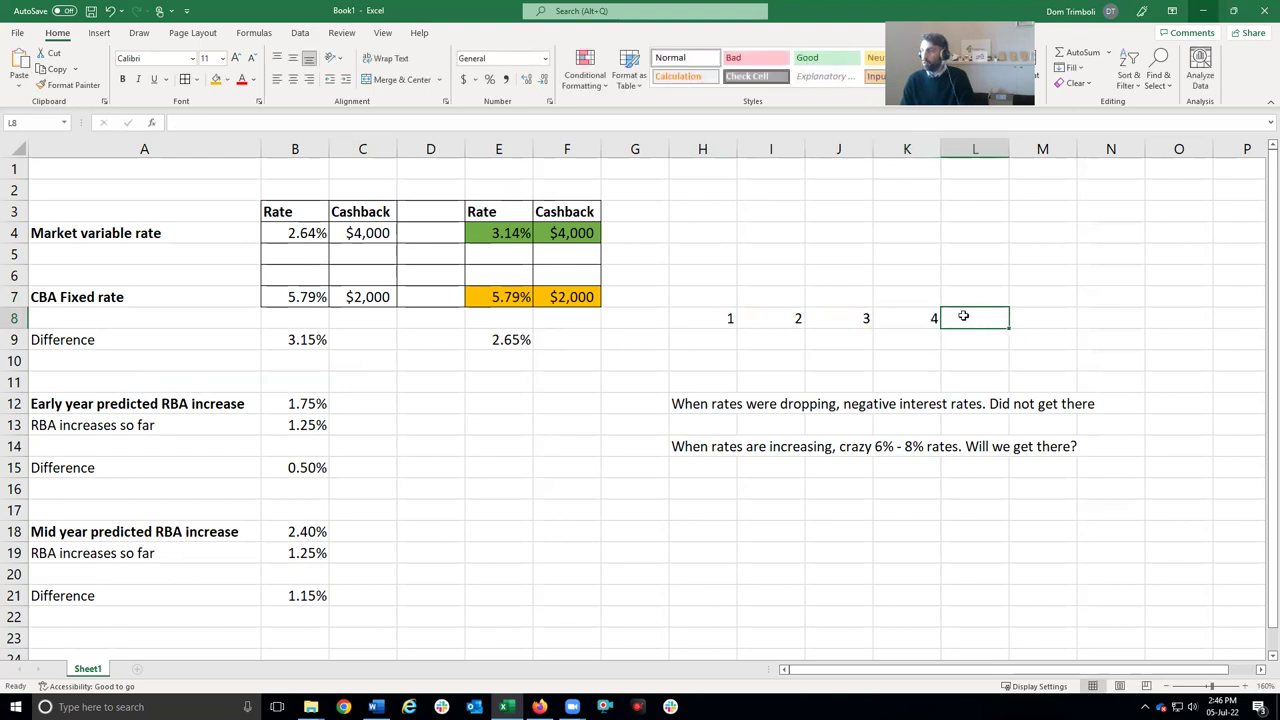
# Step: Enter the rates 3.14, 3.64 and 4.14 in H7 to J7, above the numbers 1 to 3
pyautogui.click(700, 293)
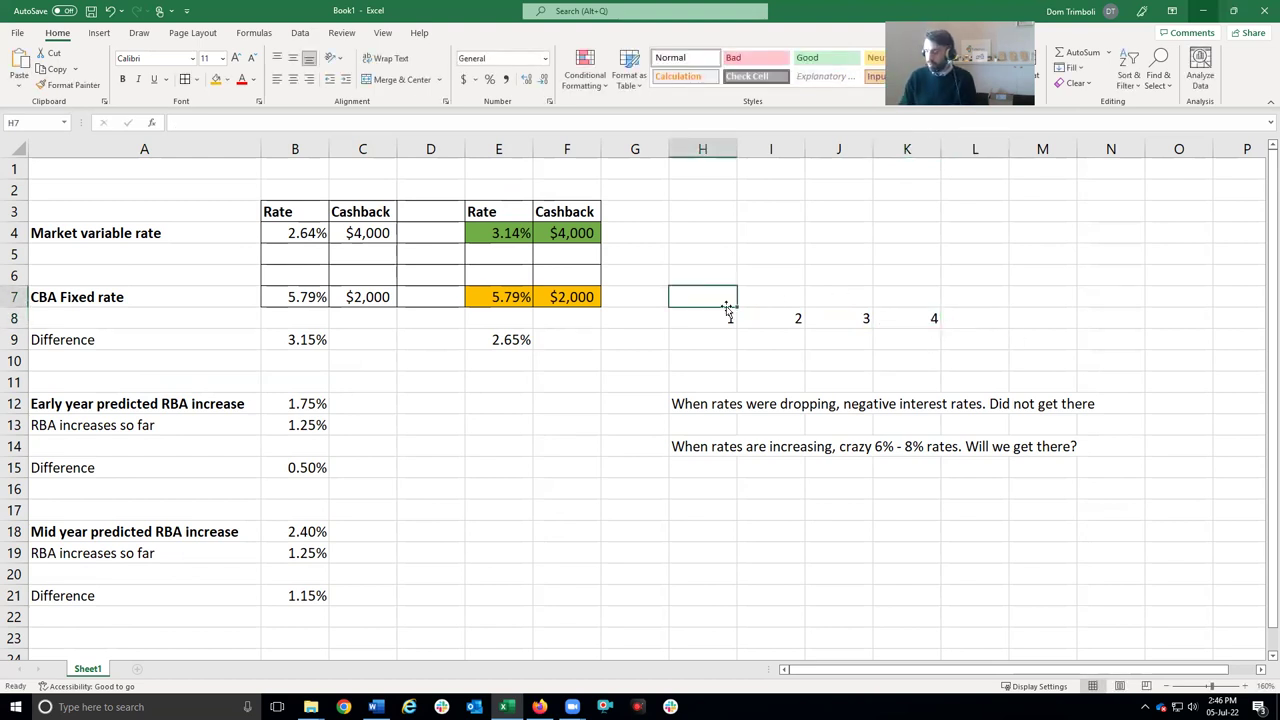
pyautogui.write('3.14')
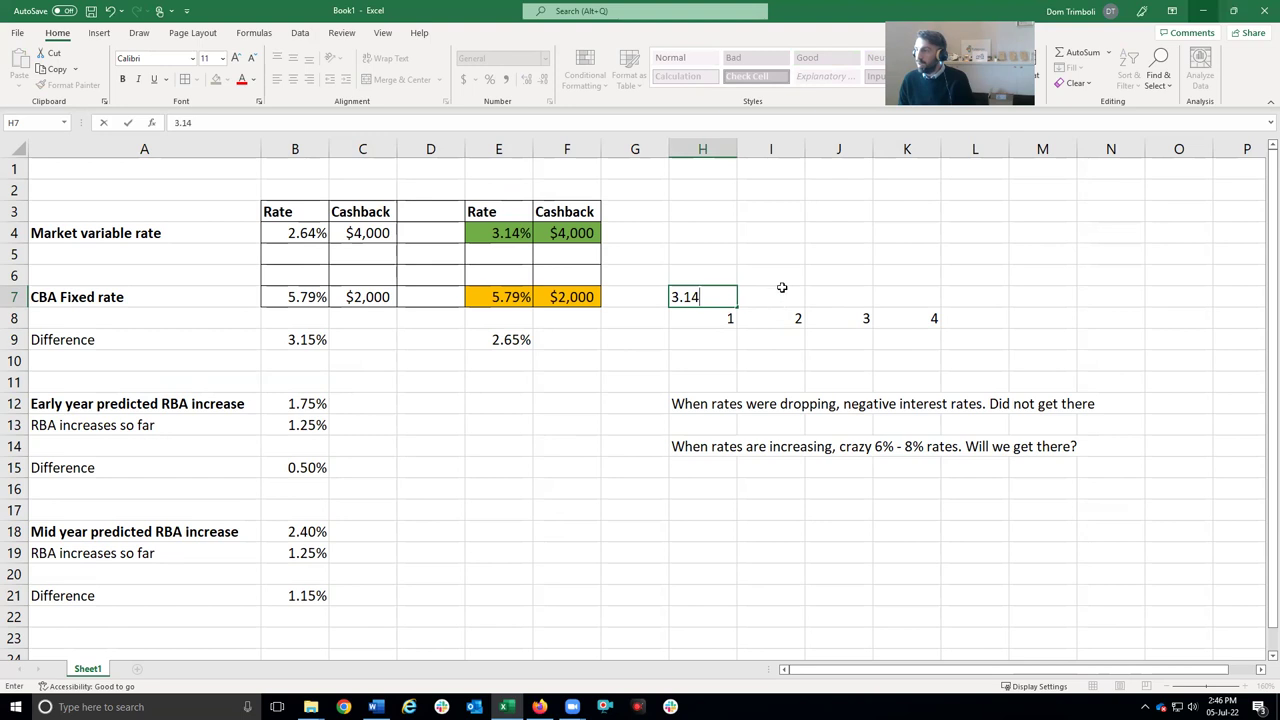
pyautogui.click(784, 288)
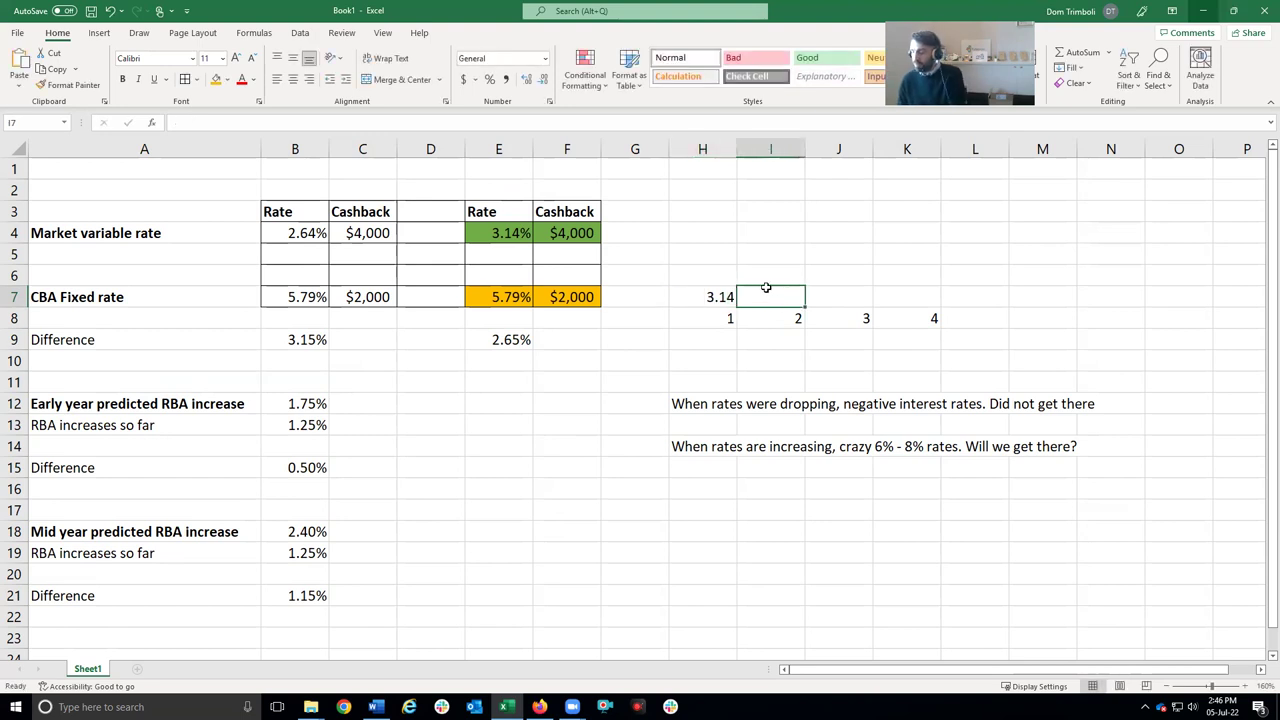
pyautogui.write('3.64')
pyautogui.click(772, 339)
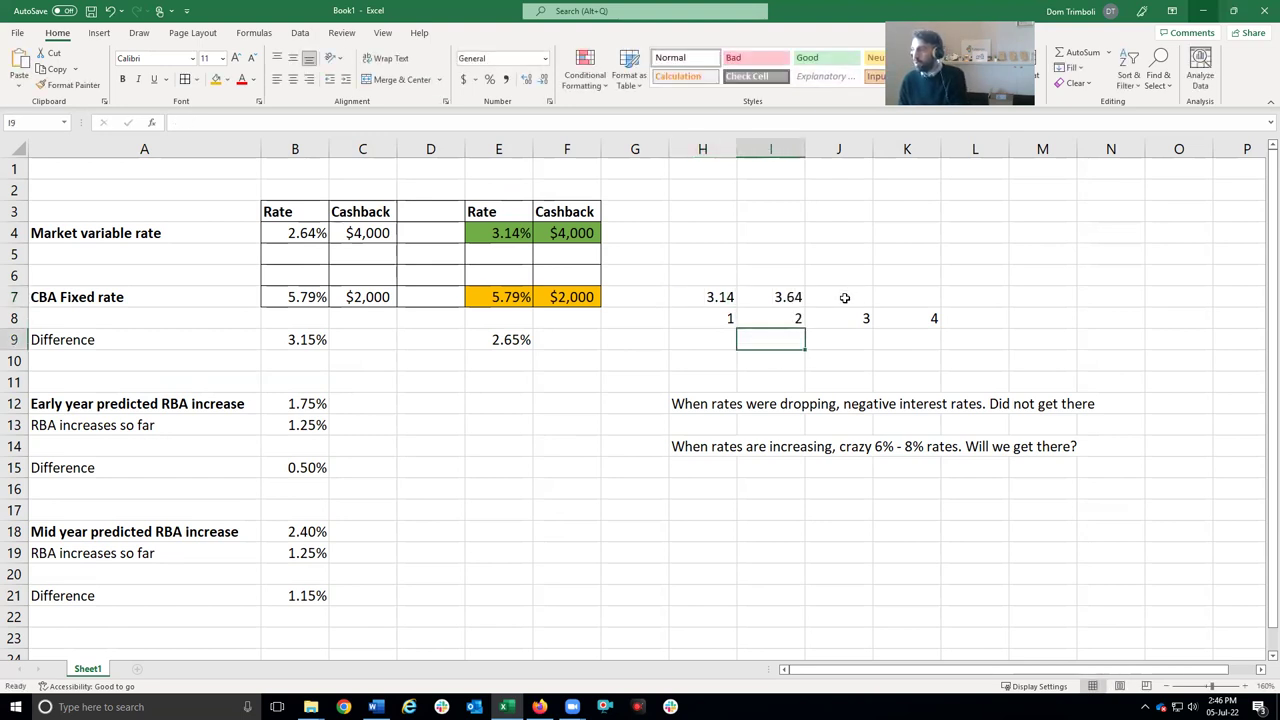
pyautogui.click(848, 290)
pyautogui.write('4.')
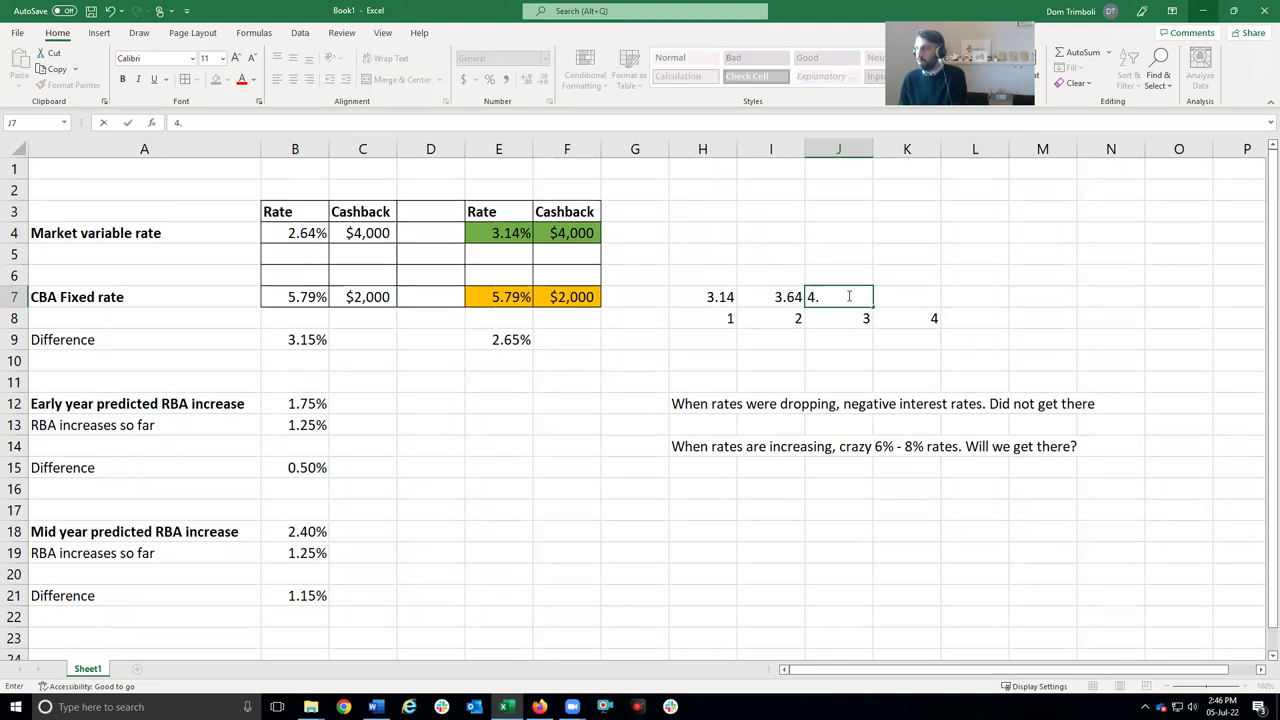
pyautogui.write('14')
pyautogui.press('Return')
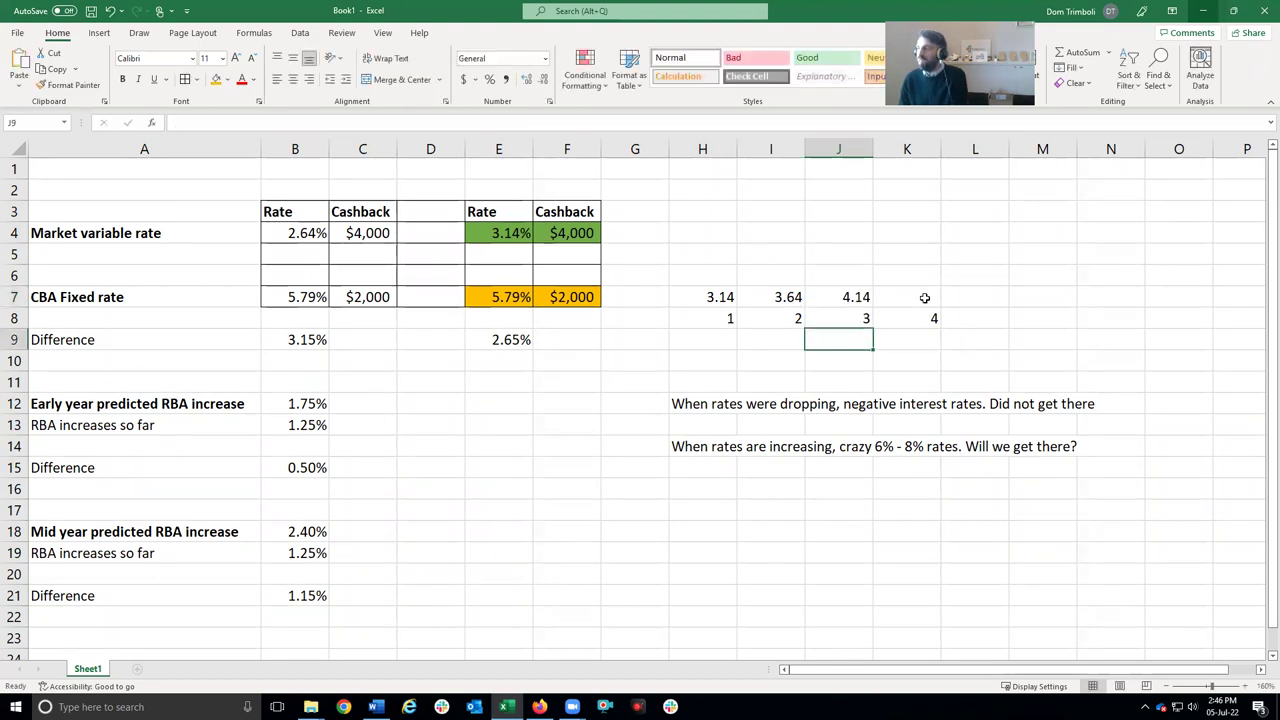
# Step: Enter the rate 4.64 in K7, above the number 4
pyautogui.click(920, 295)
pyautogui.write('4')
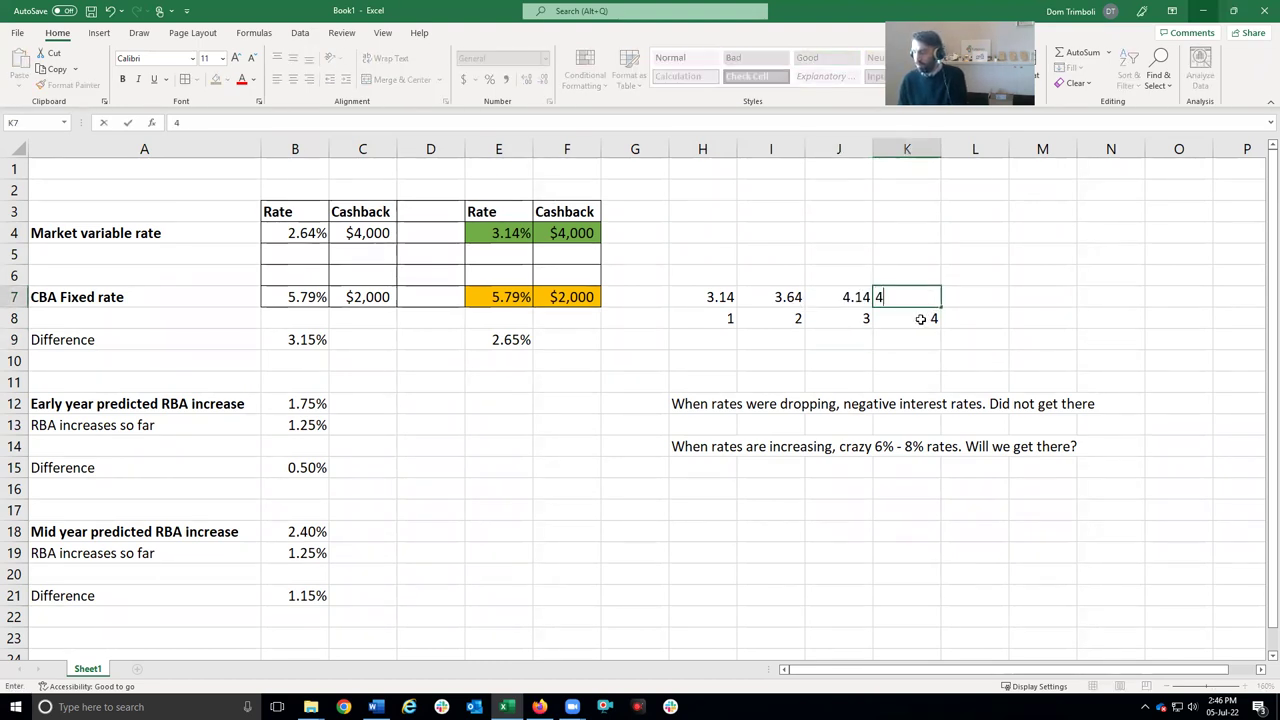
pyautogui.write('.65')
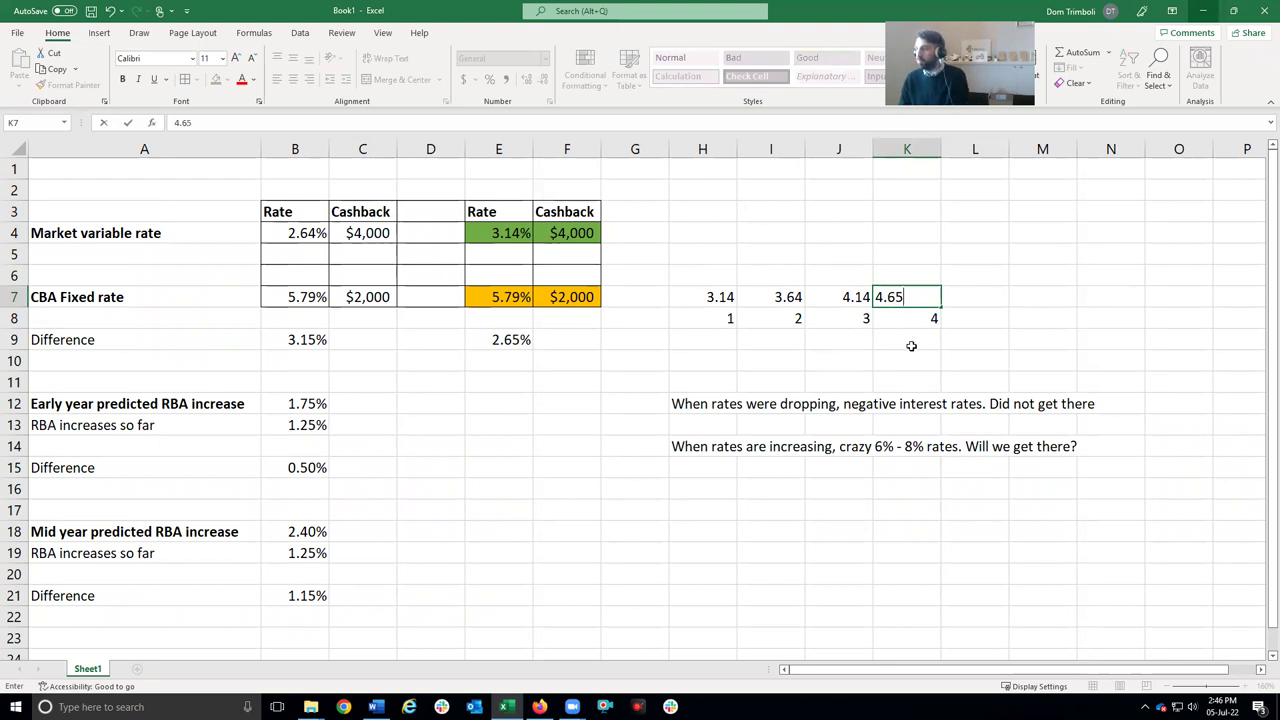
pyautogui.click(908, 346)
pyautogui.doubleClick(928, 297)
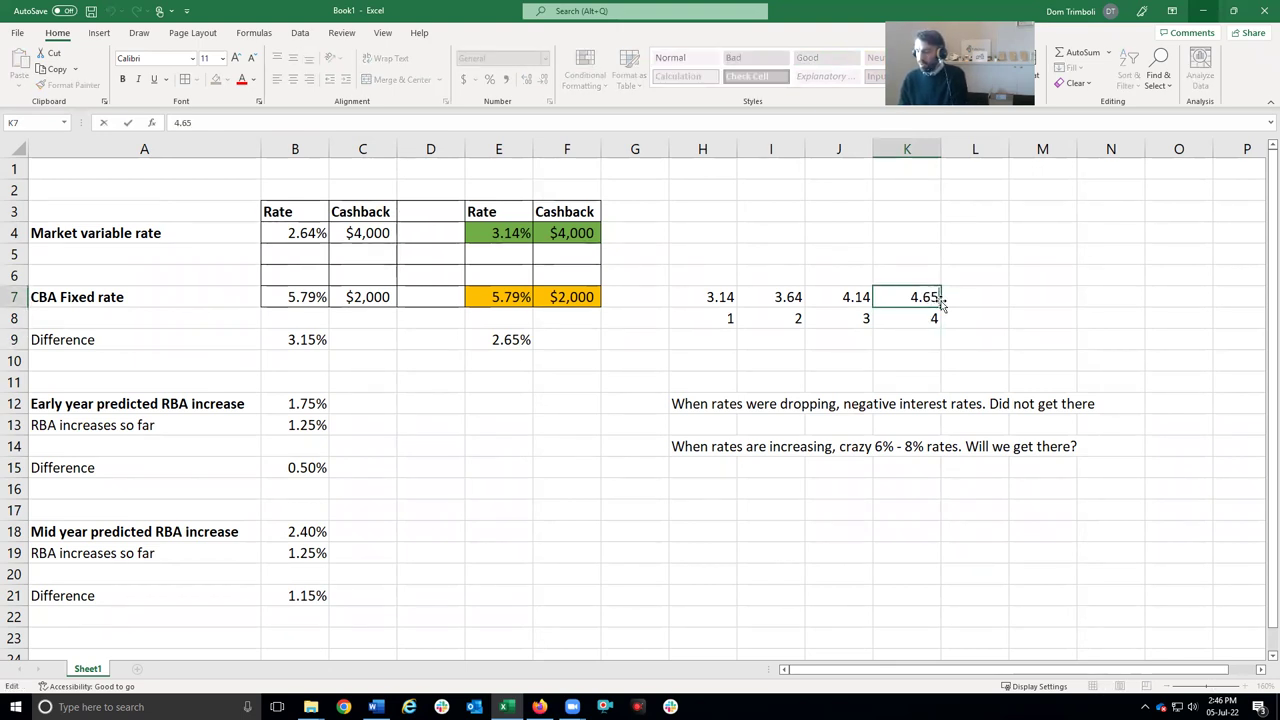
pyautogui.press('BackSpace')
pyautogui.write('4')
pyautogui.click(905, 340)
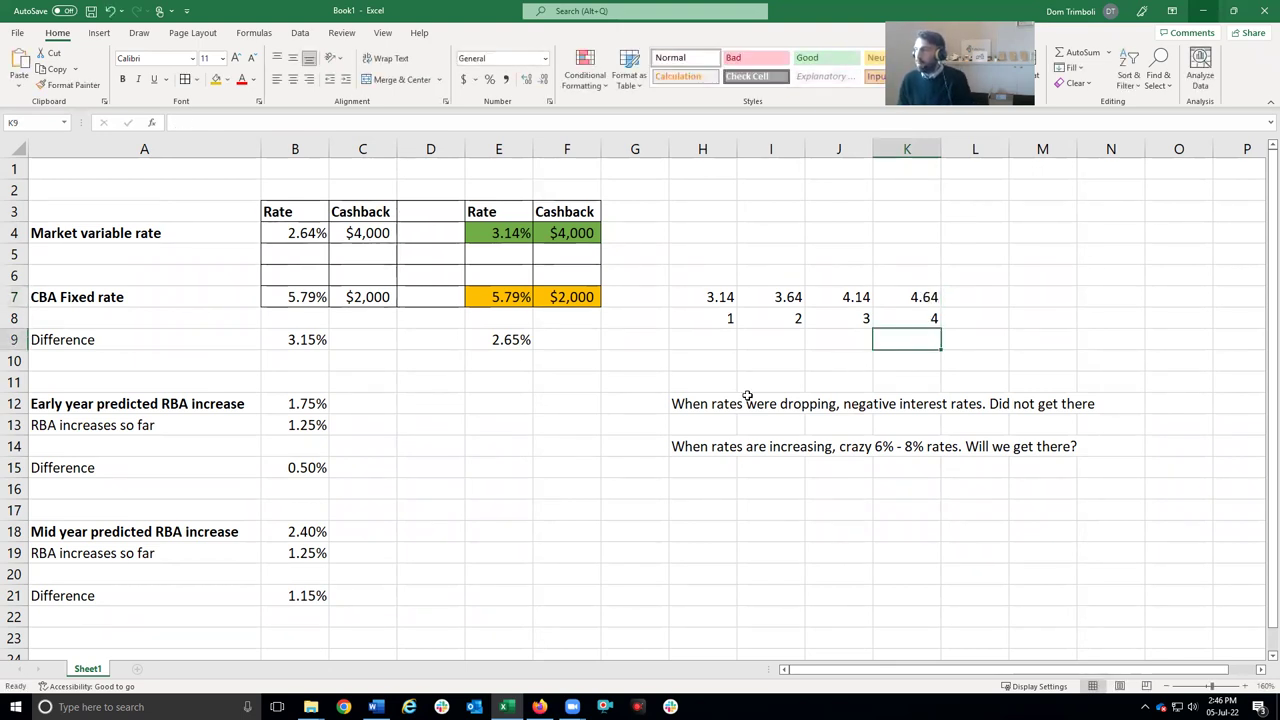
# Step: Enter the fixed rate 5.79 in H4 and copy it into I4
pyautogui.click(690, 267)
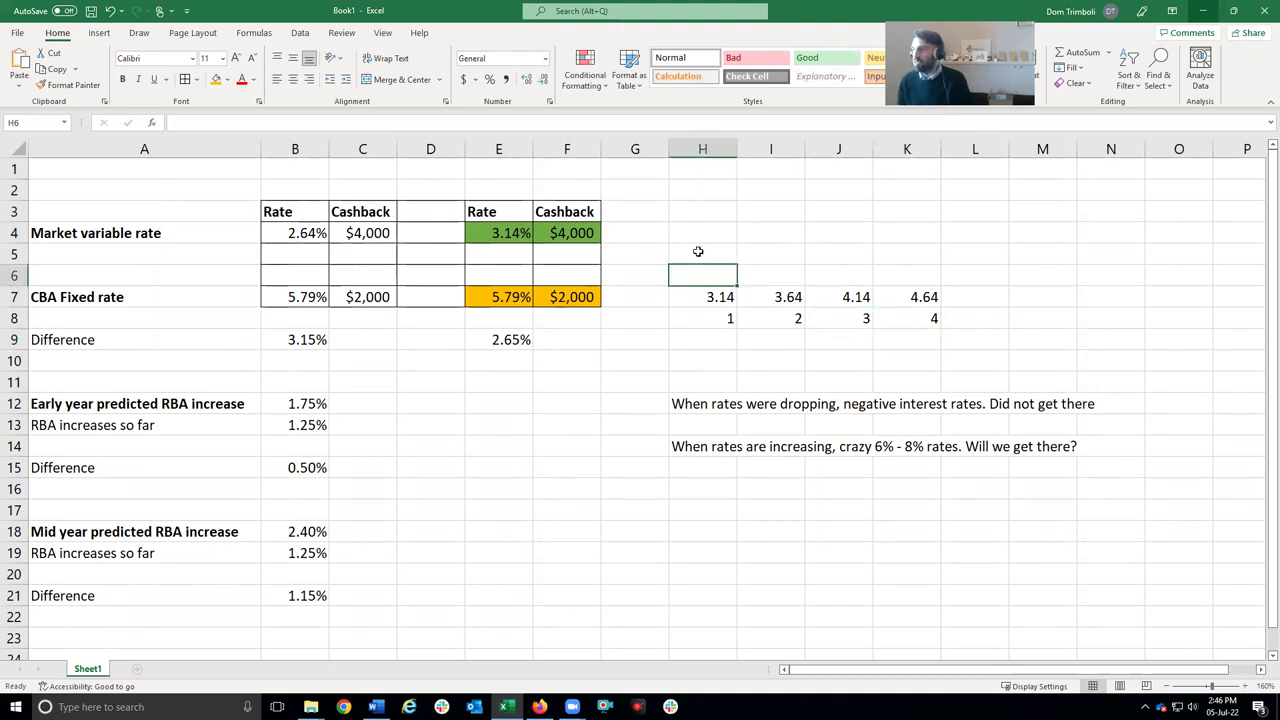
pyautogui.click(698, 251)
pyautogui.click(691, 234)
pyautogui.write('5.79')
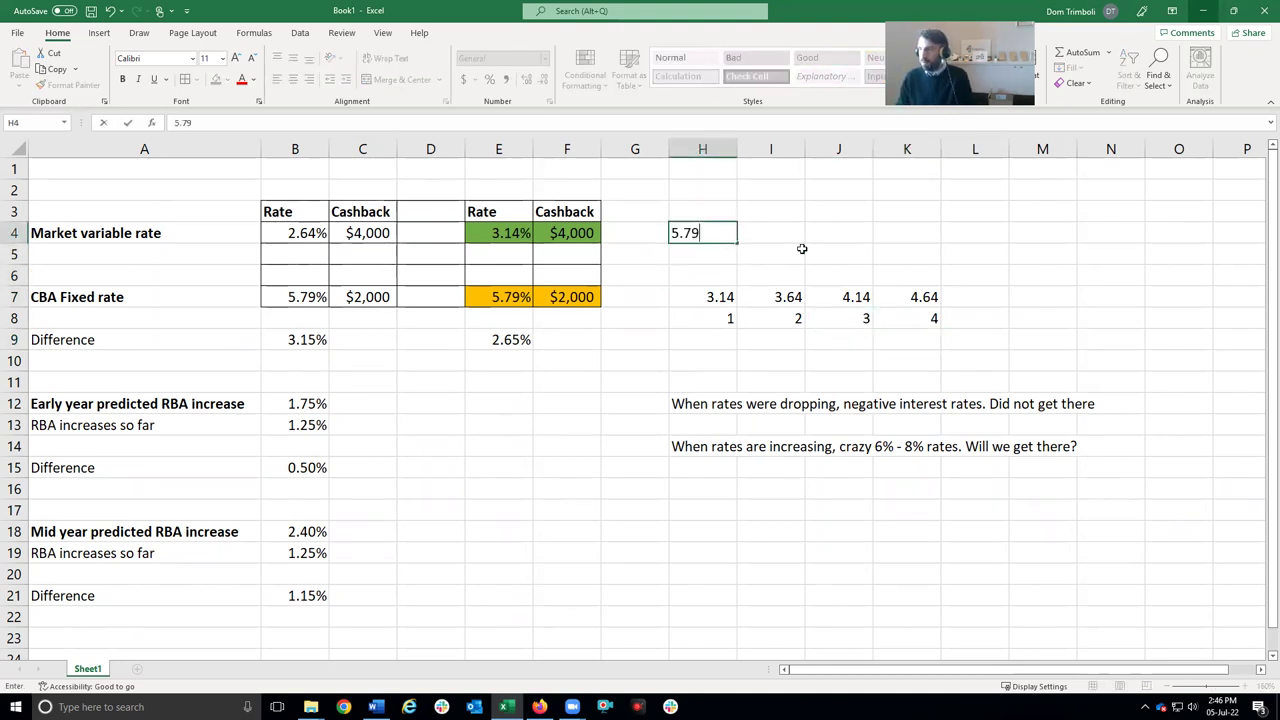
pyautogui.click(691, 268)
pyautogui.click(700, 233)
pyautogui.hotkey('ctrl', 'c')
pyautogui.press('Right')
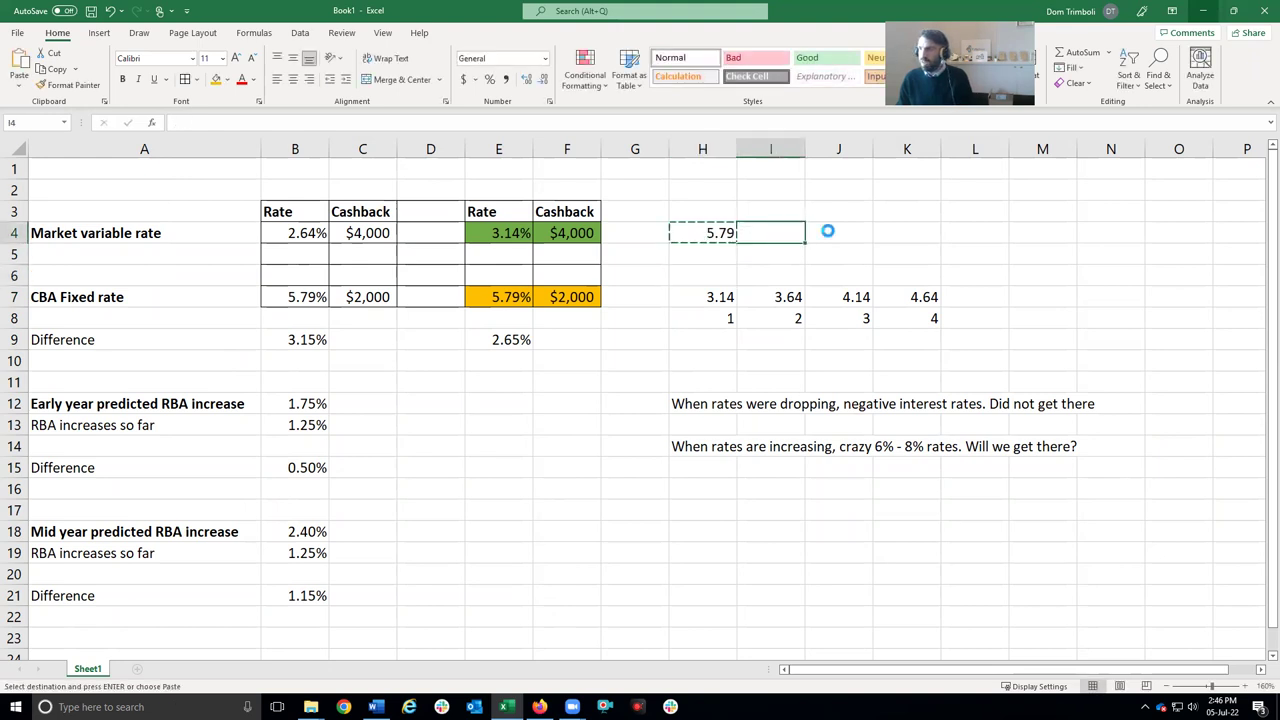
pyautogui.hotkey('ctrl', 'v')
pyautogui.click(836, 239)
pyautogui.press('Escape')
pyautogui.click(824, 258)
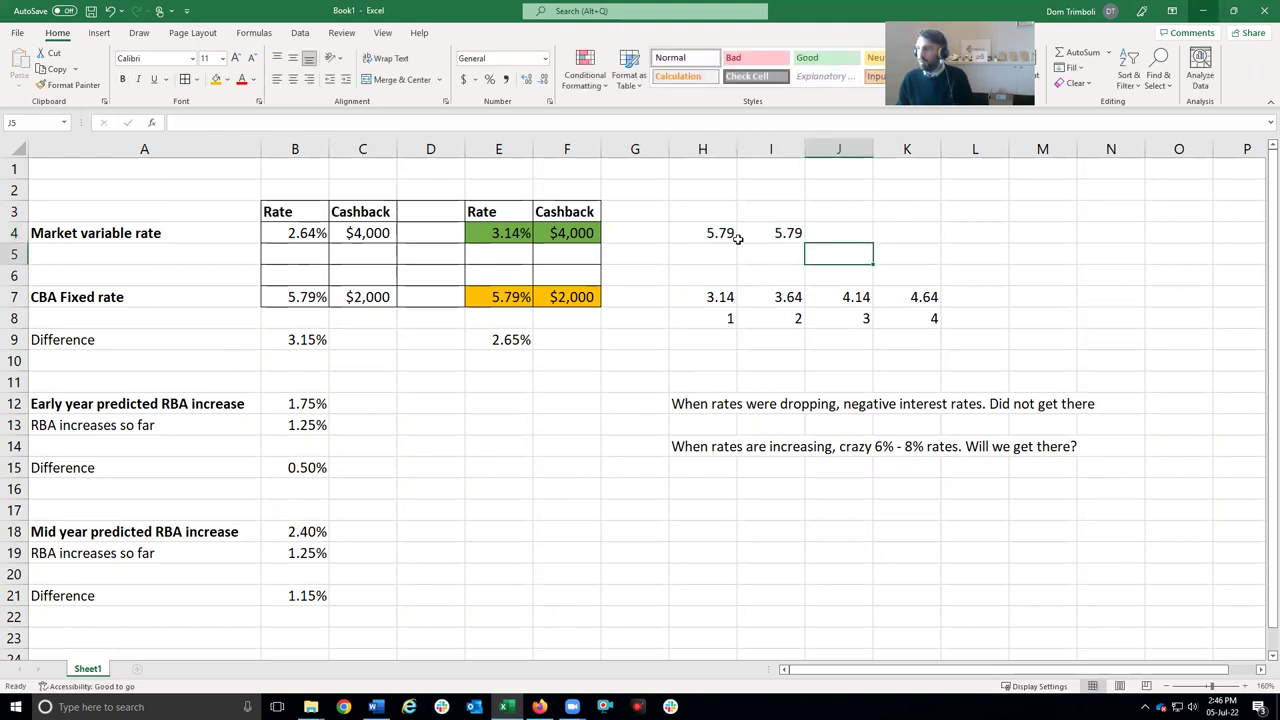
# Step: Copy the 5.79 fixed rate from I4 into J4 and K4
pyautogui.click(785, 236)
pyautogui.hotkey('ctrl', 'c')
pyautogui.click(862, 230)
pyautogui.hotkey('ctrl', 'v')
pyautogui.click(930, 239)
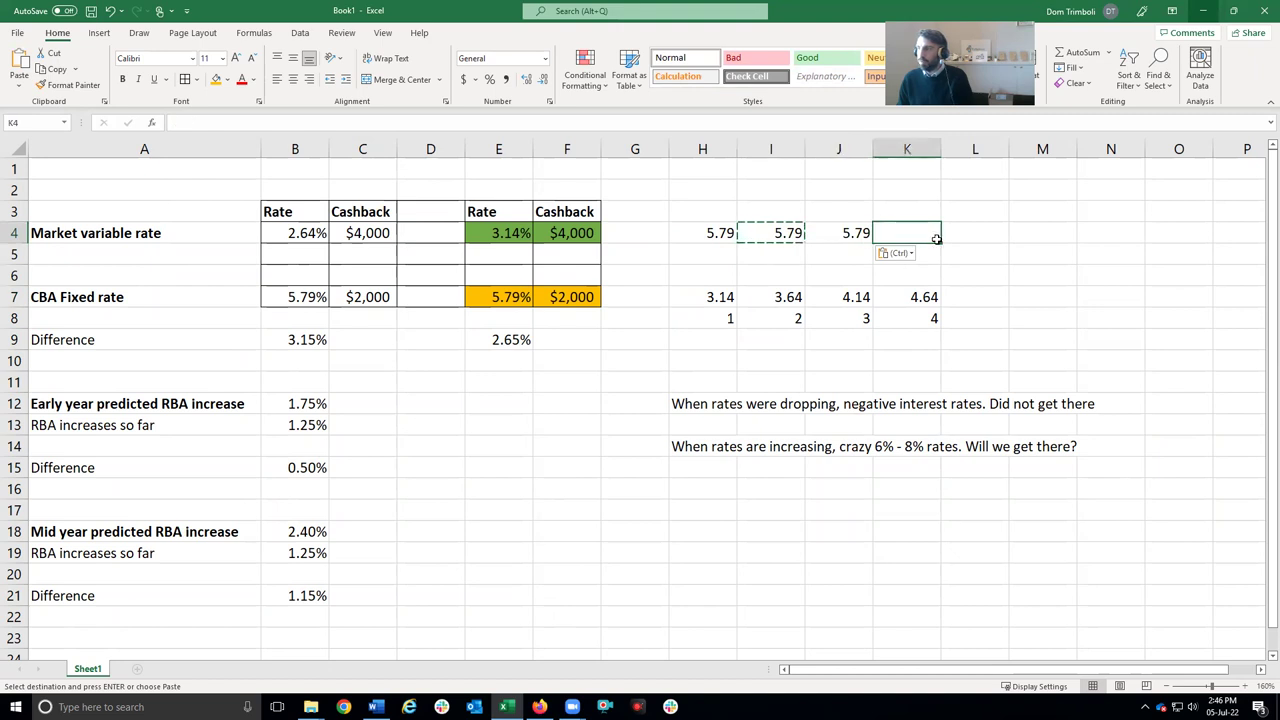
pyautogui.hotkey('ctrl', 'v')
pyautogui.click(716, 252)
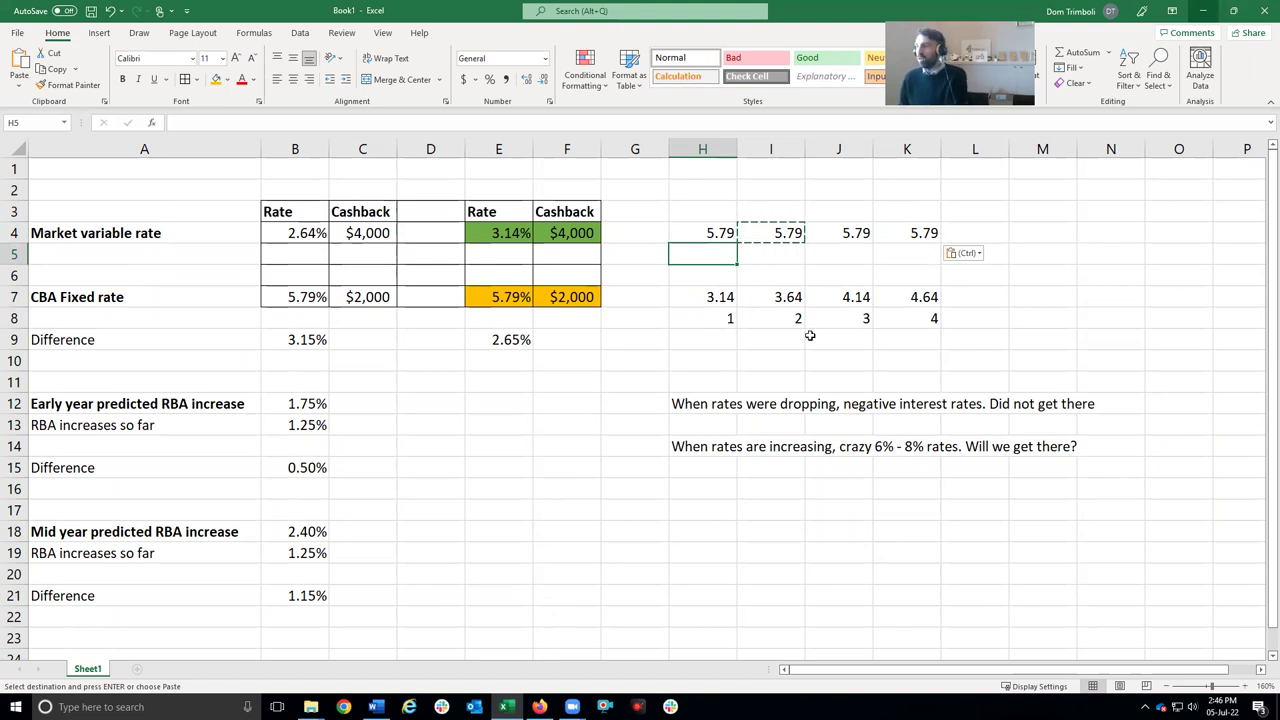
# Step: Clear the whole scratch rate projection from cells H4 to K8
pyautogui.click(897, 292)
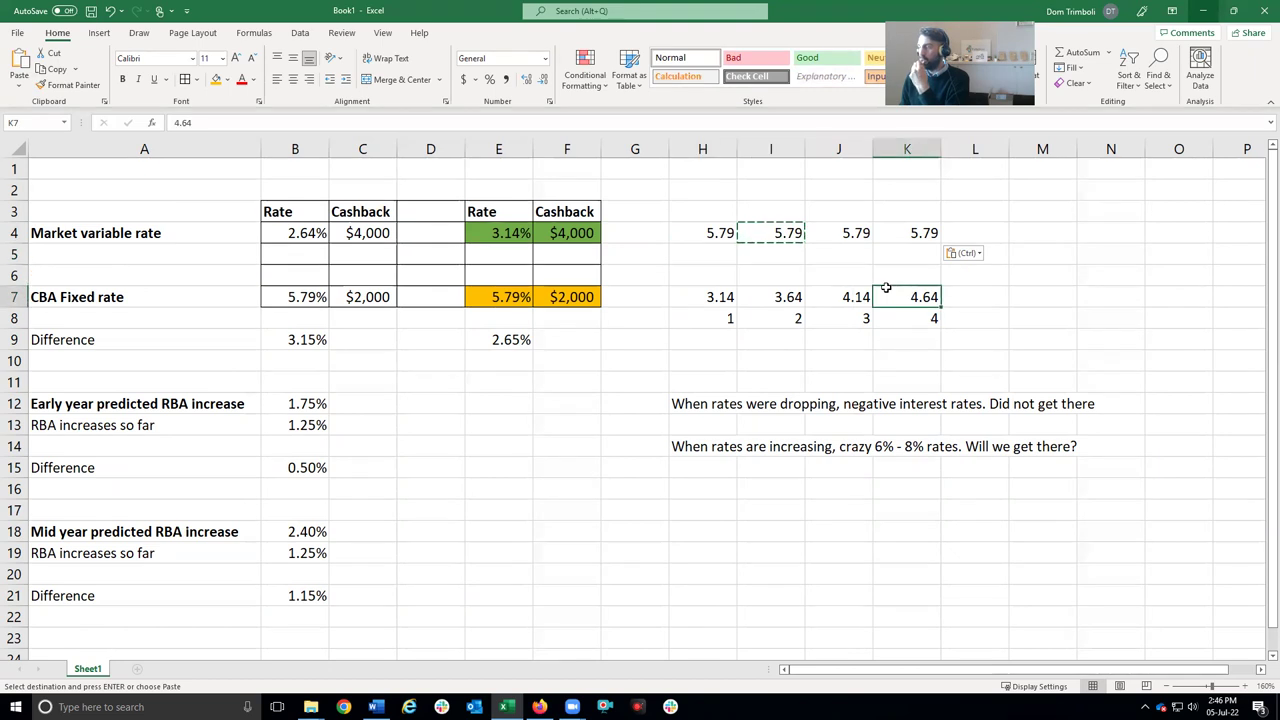
pyautogui.click(926, 318)
pyautogui.click(898, 340)
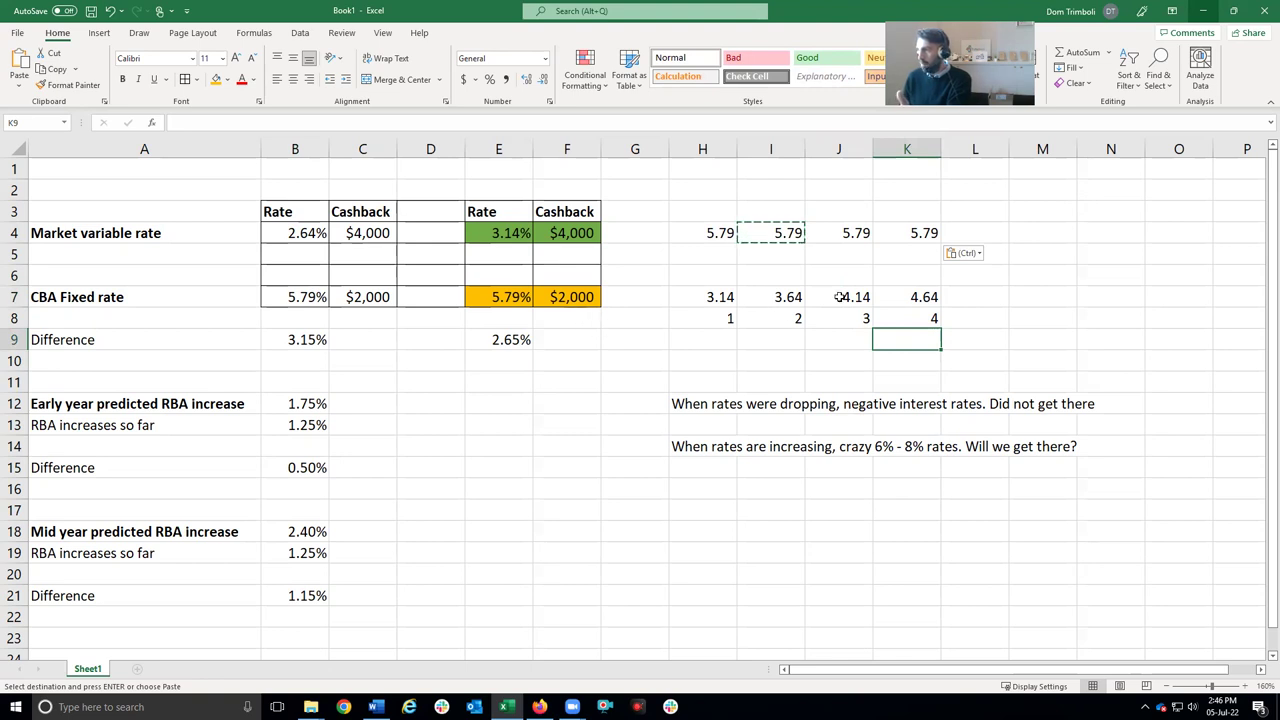
pyautogui.moveTo(730, 318); pyautogui.dragTo(926, 232)
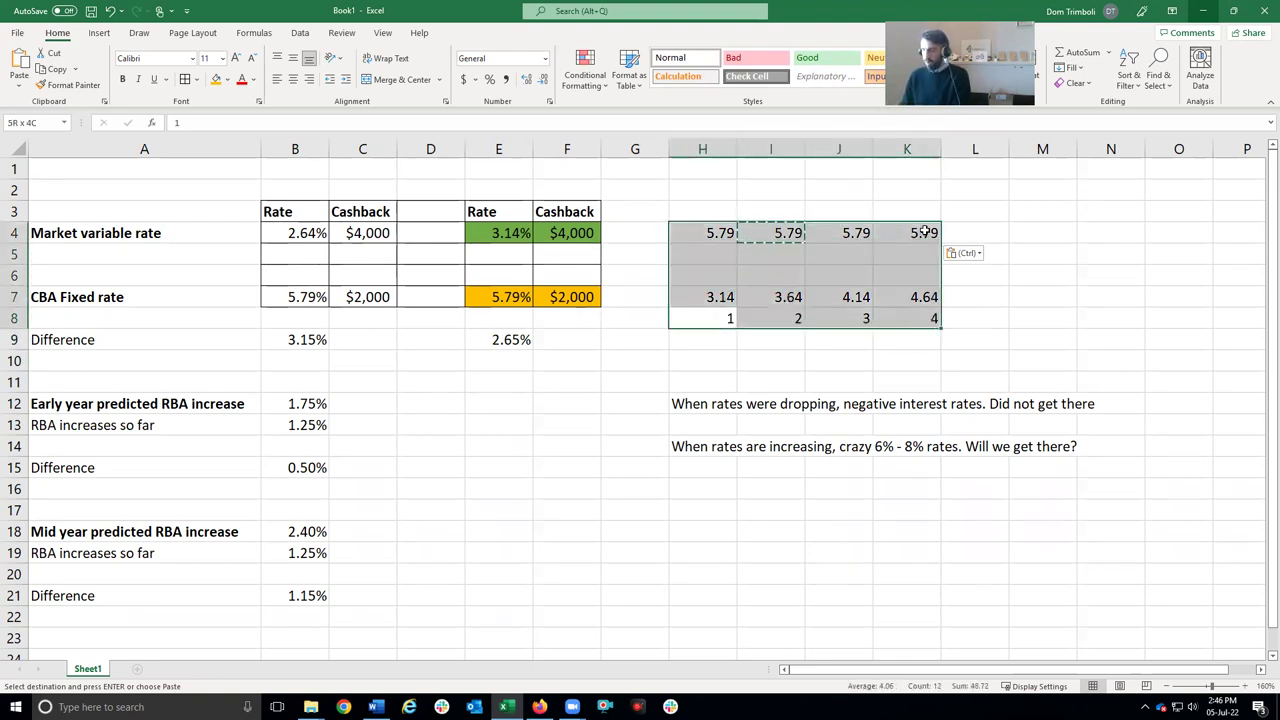
pyautogui.press('Delete')
pyautogui.click(502, 297)
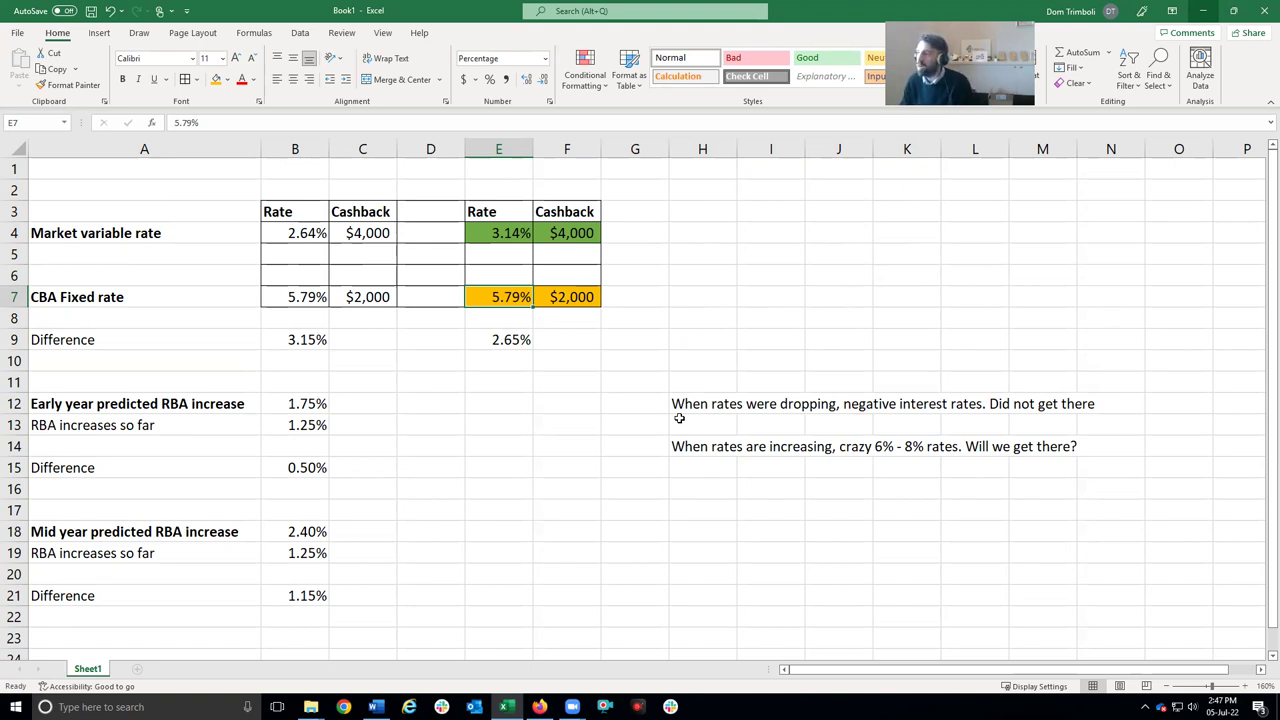
# Step: Enter 1.79% in I8 and label it "lowest 2 year fixed" in the cell above
pyautogui.click(770, 317)
pyautogui.write('1.79')
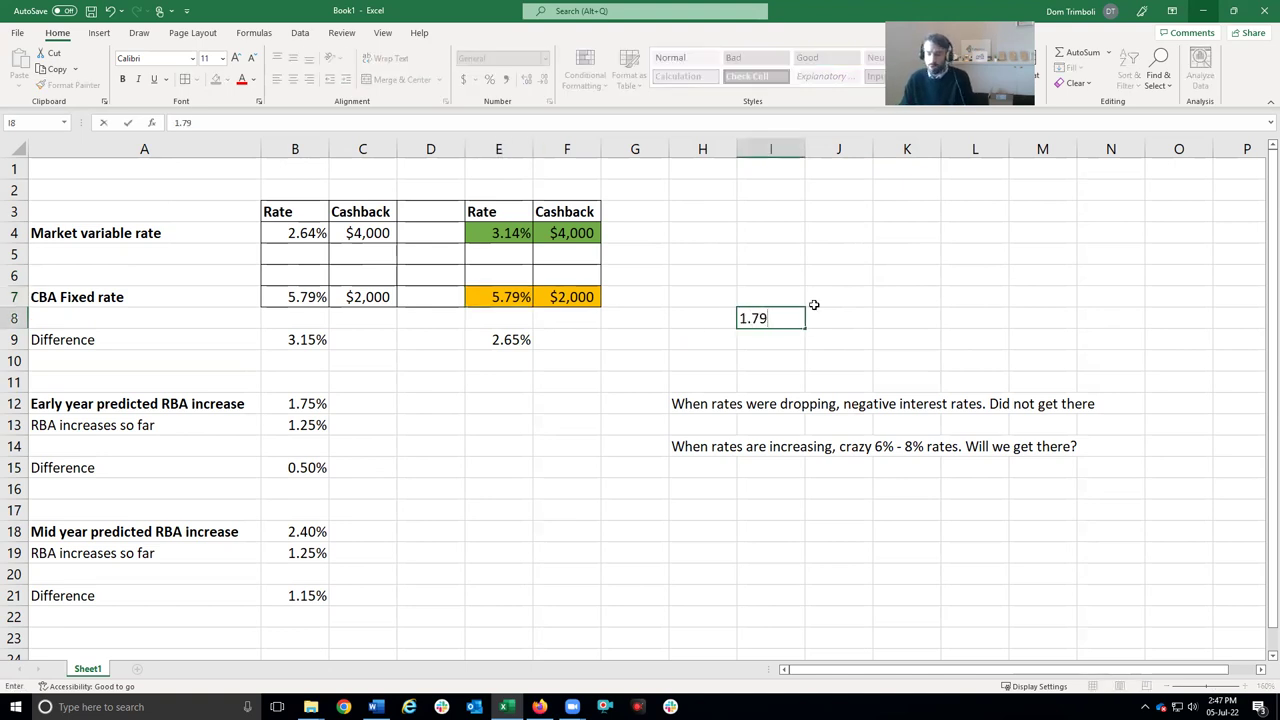
pyautogui.write('%')
pyautogui.press('Up')
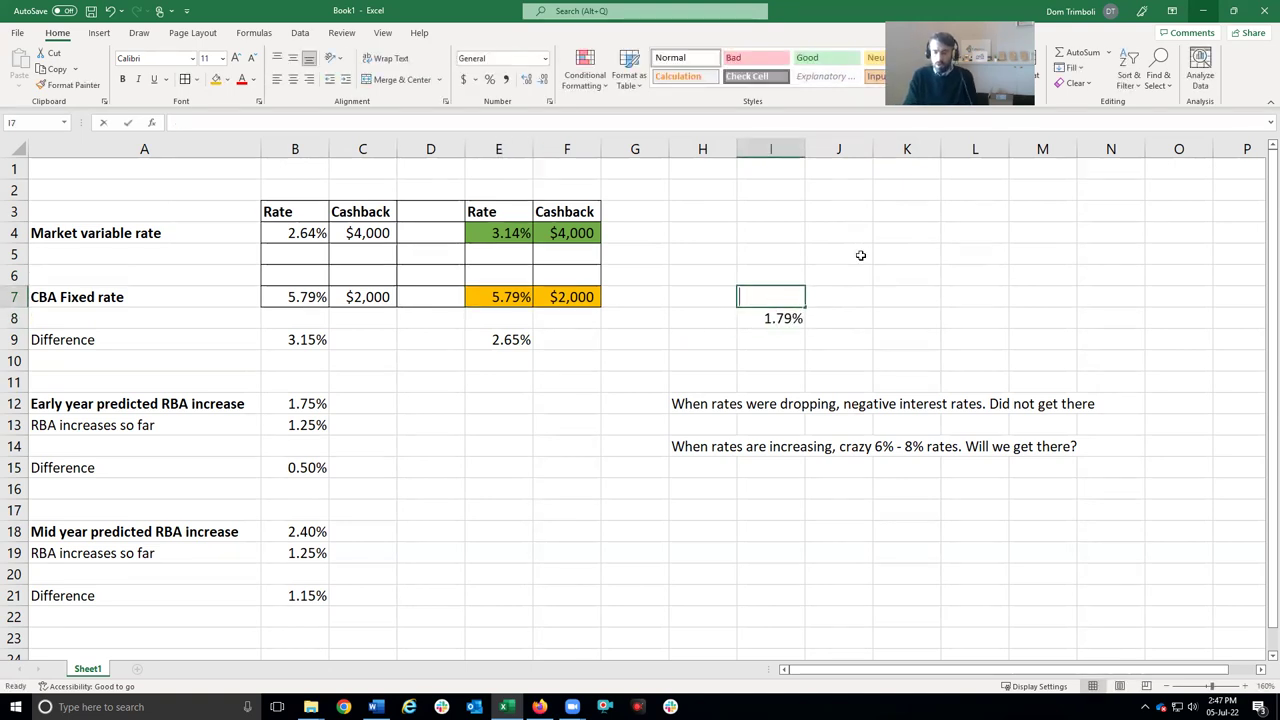
pyautogui.write('lowest 2 year fixed')
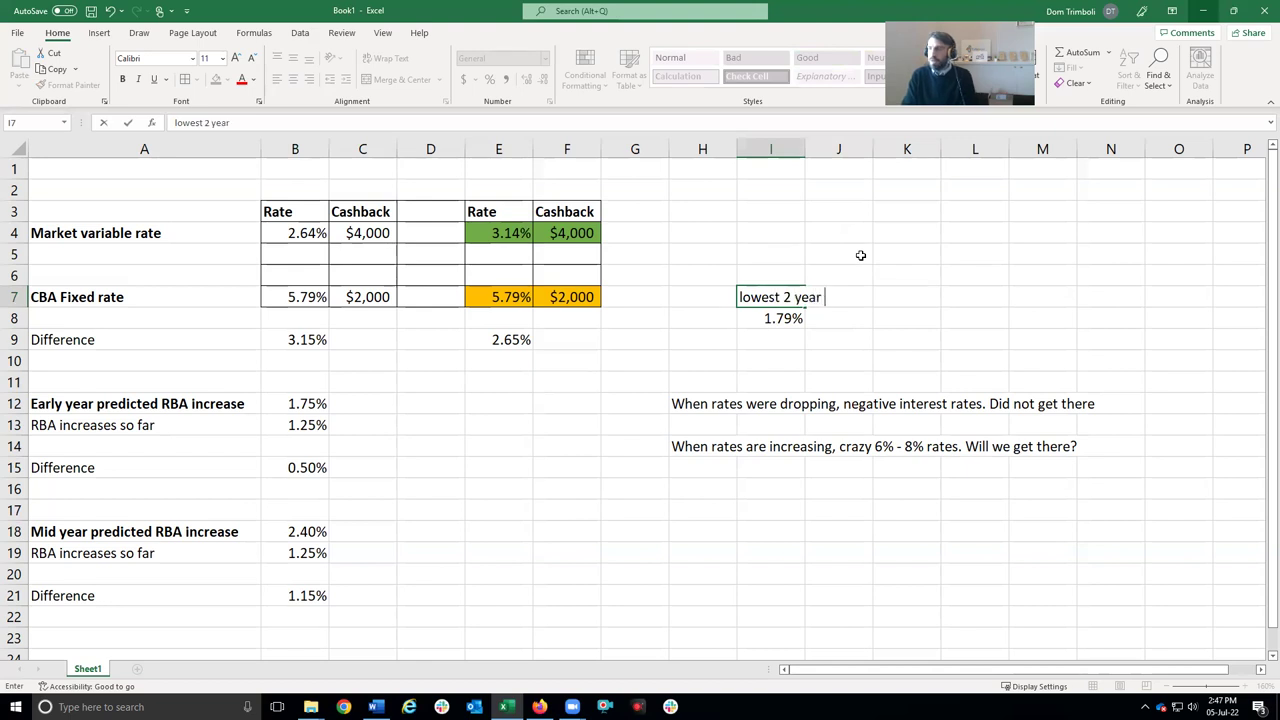
pyautogui.click(821, 334)
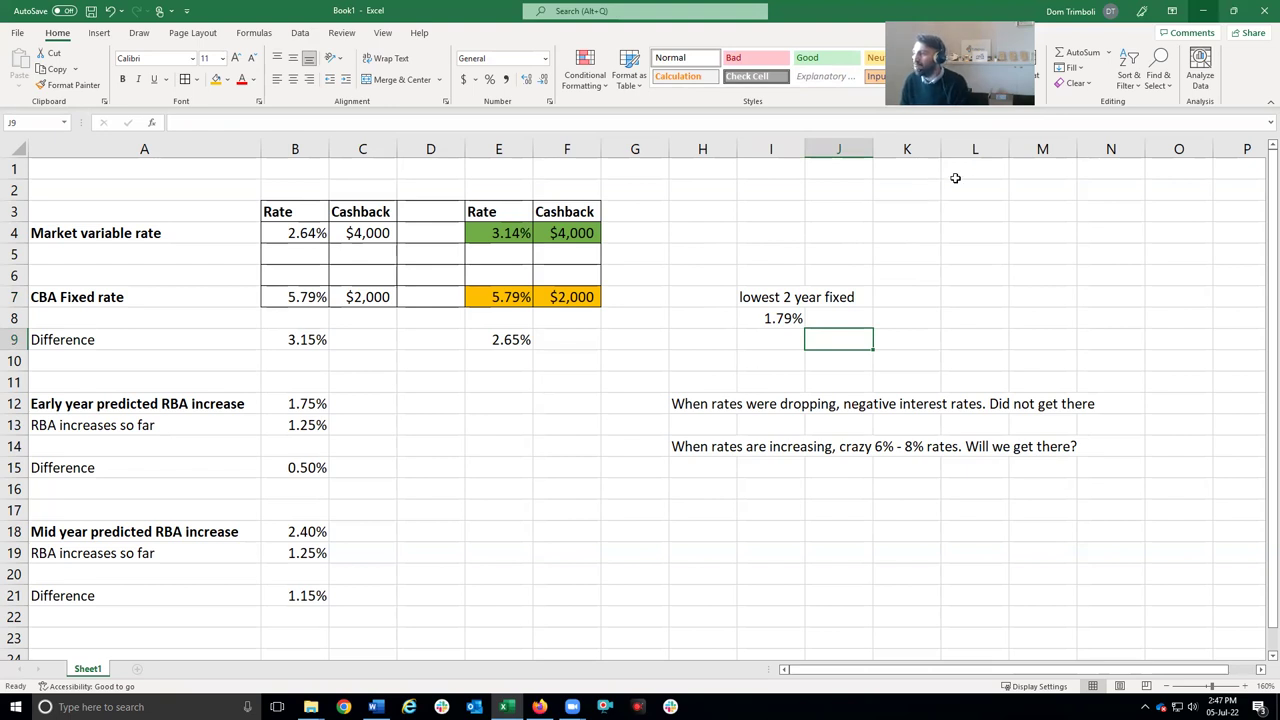
# Step: Clear the "lowest 2 year fixed" label and its rate from cells I7 and I8
pyautogui.click(787, 316)
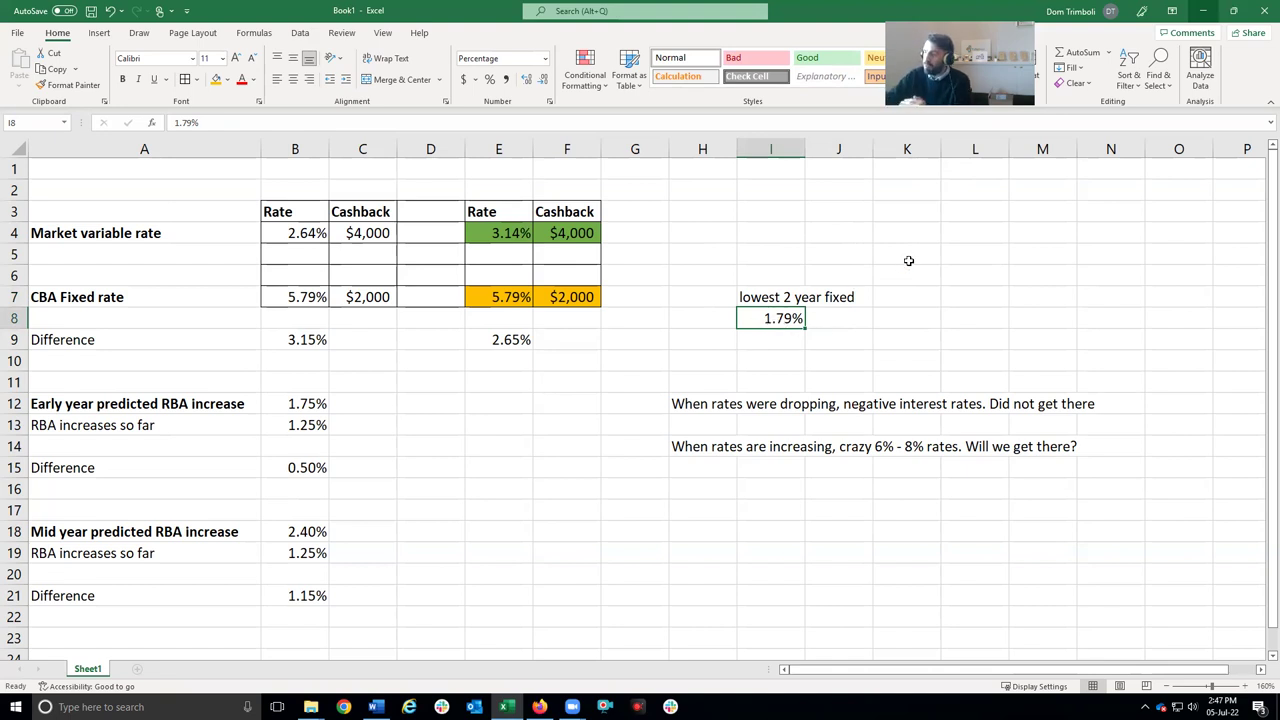
pyautogui.moveTo(762, 318); pyautogui.dragTo(765, 298)
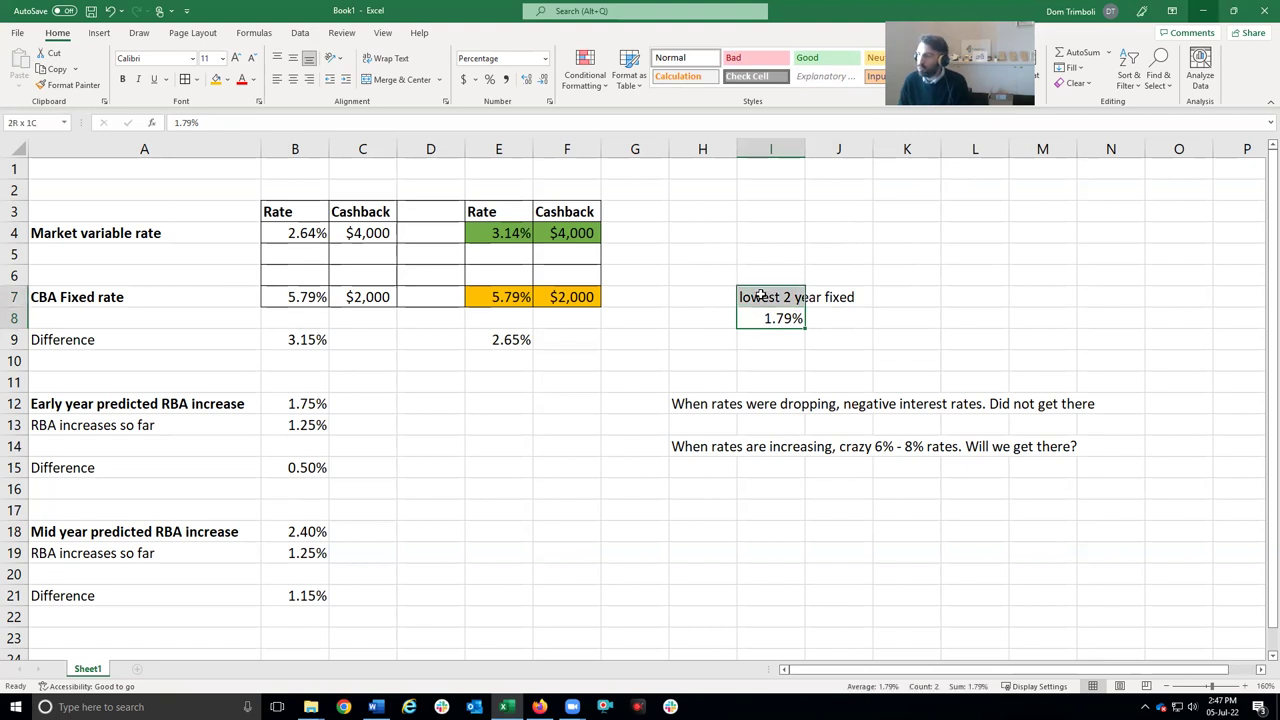
pyautogui.press('Delete')
pyautogui.click(840, 305)
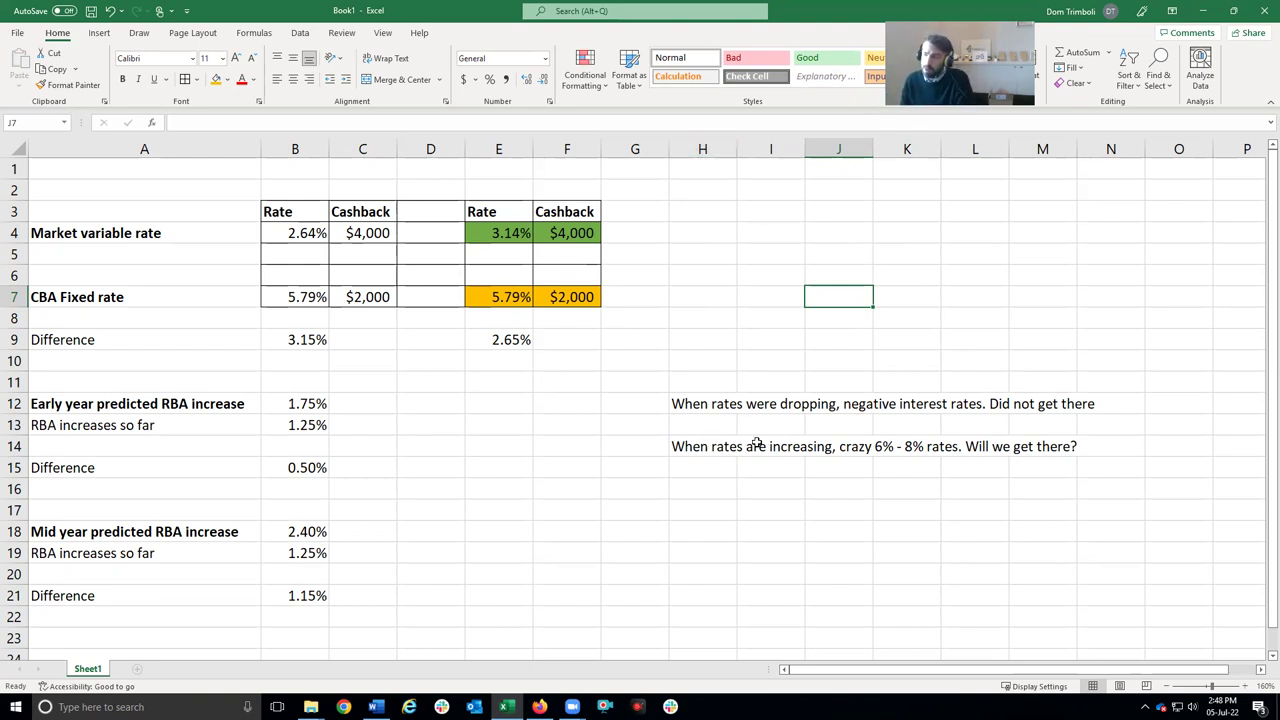
# Step: Compare the market variable and CBA fixed rates and cashback with the early year RBA difference and the note on rising rates
pyautogui.click(516, 234)
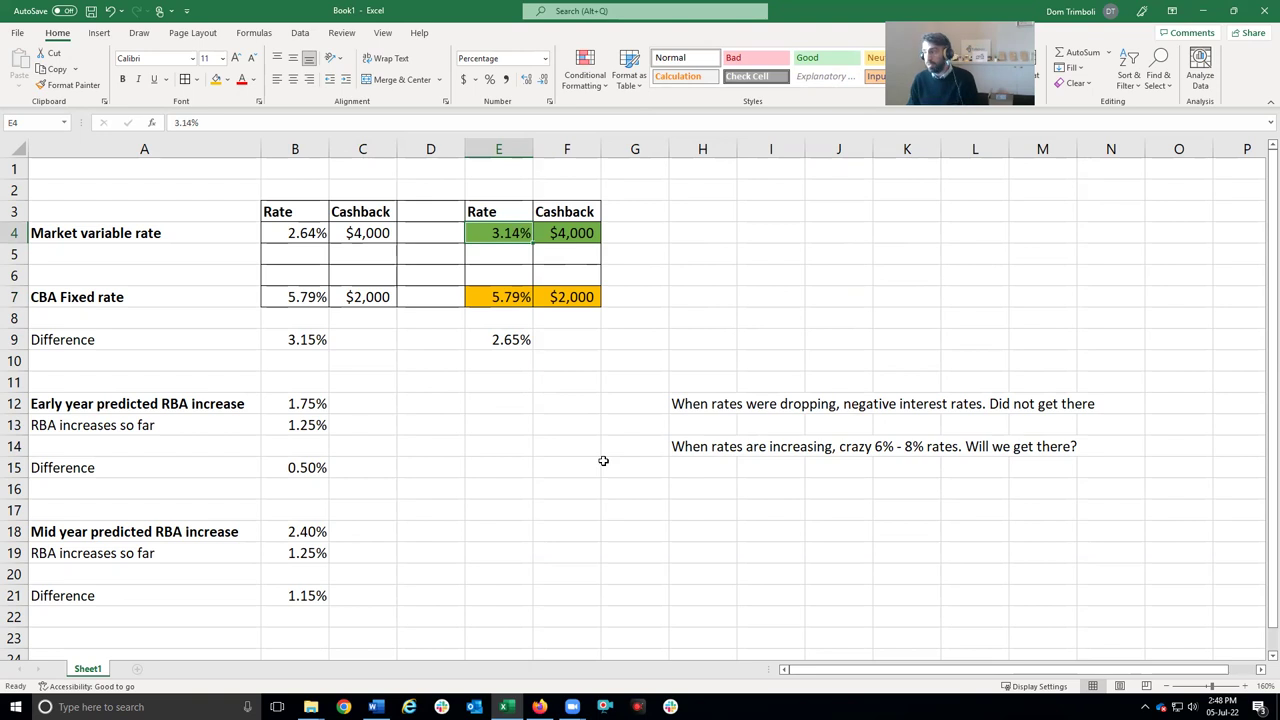
pyautogui.click(303, 468)
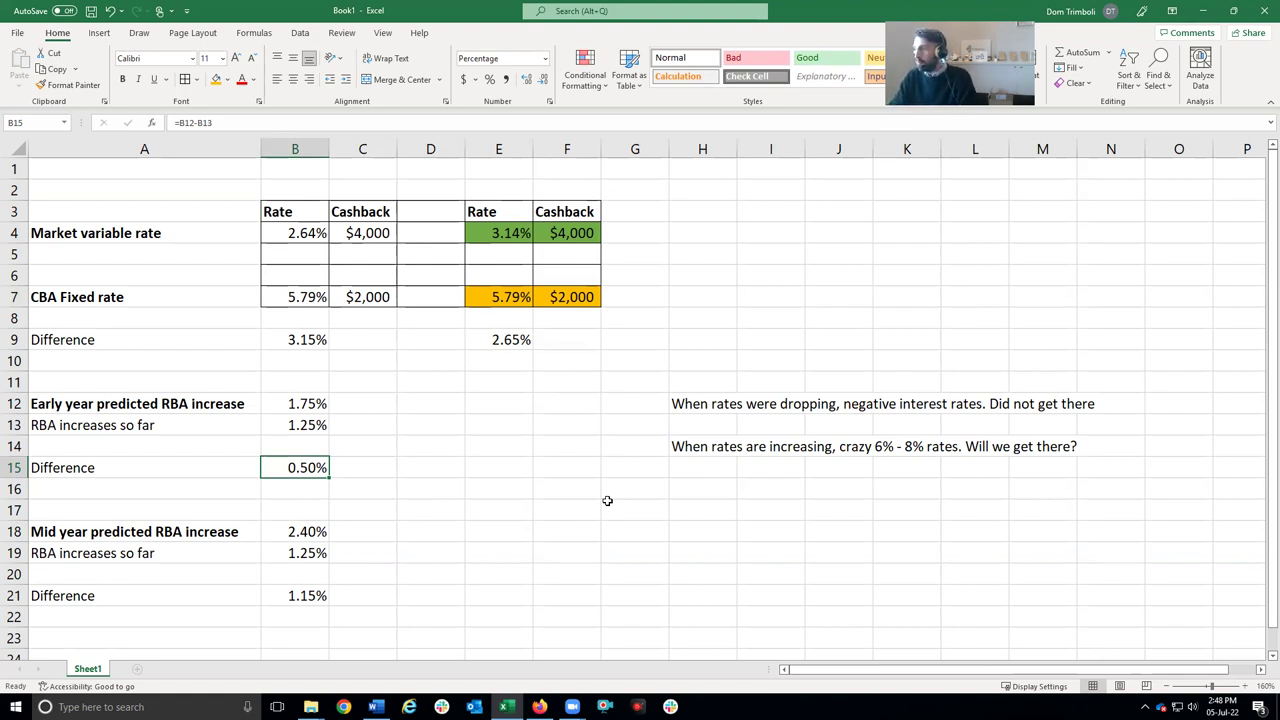
pyautogui.click(698, 452)
pyautogui.click(910, 447)
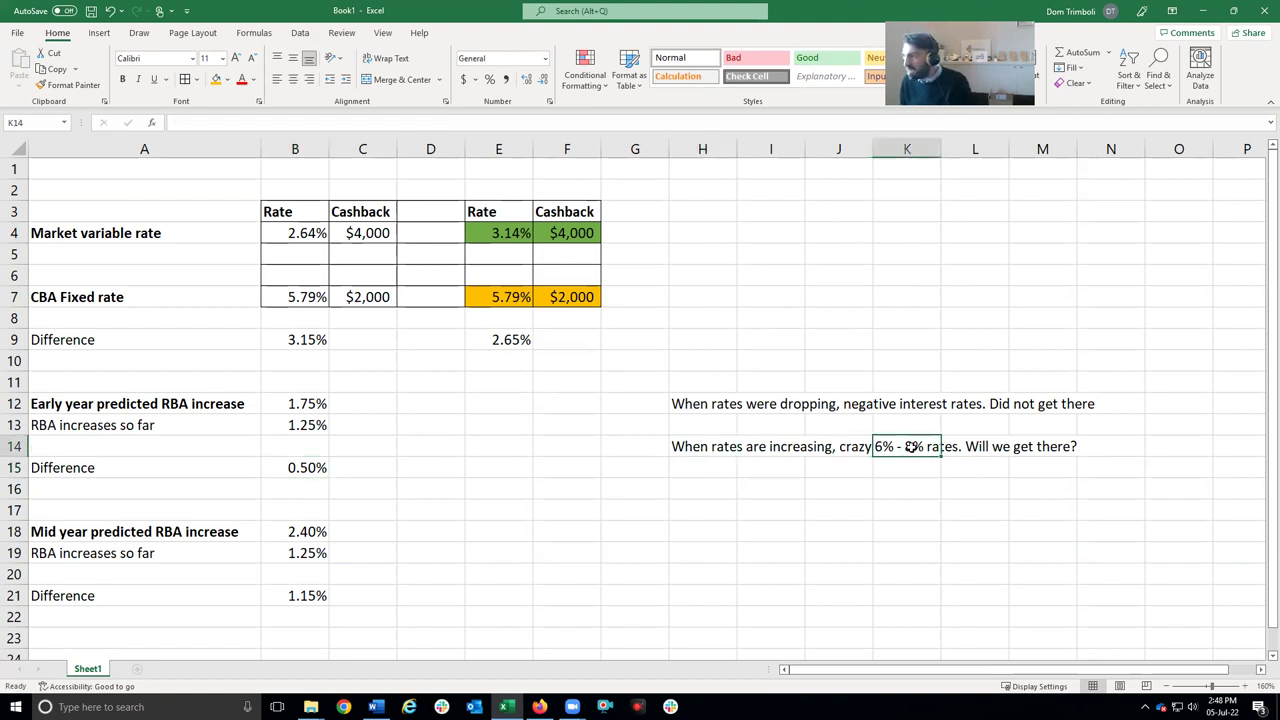
pyautogui.click(1058, 449)
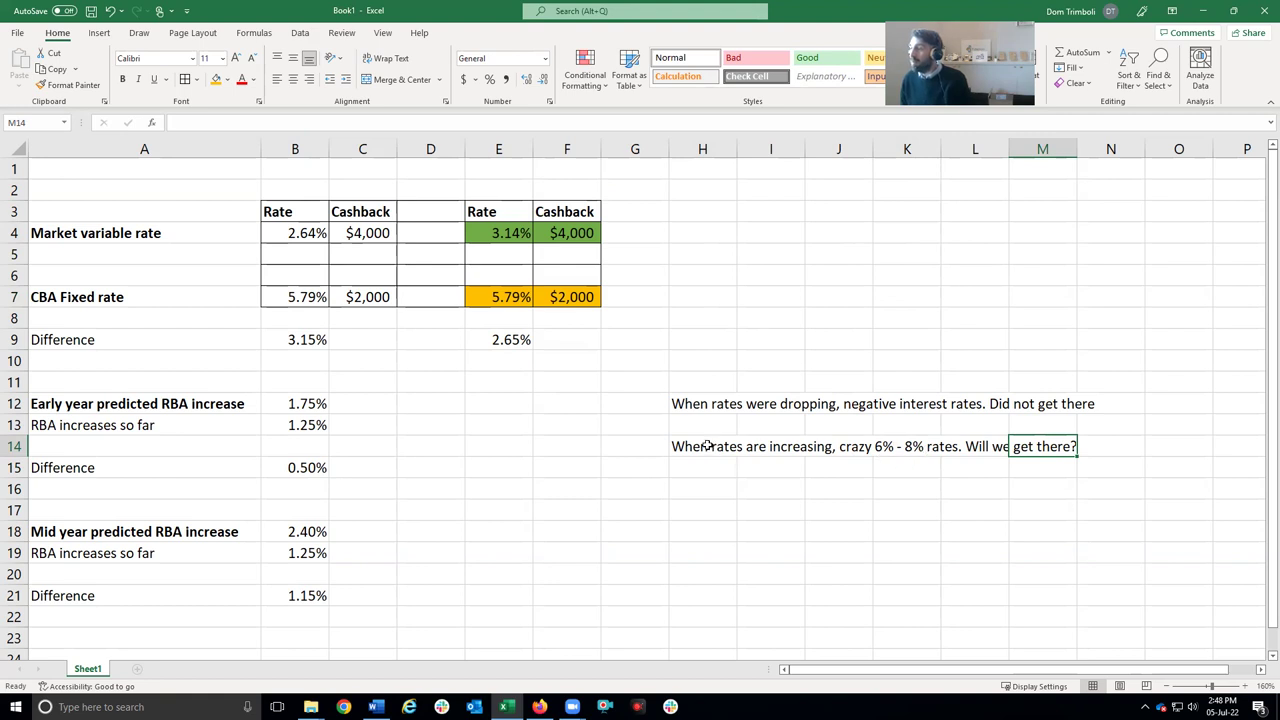
pyautogui.click(505, 300)
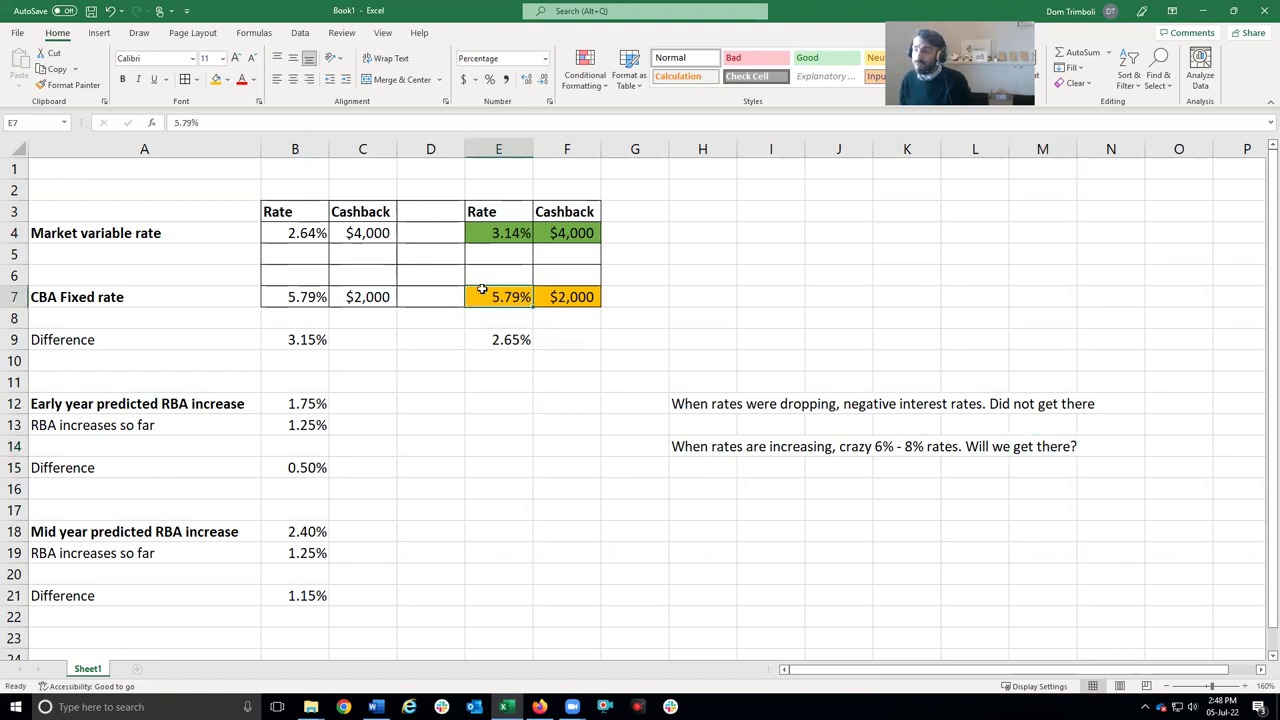
pyautogui.moveTo(471, 278); pyautogui.dragTo(512, 298)
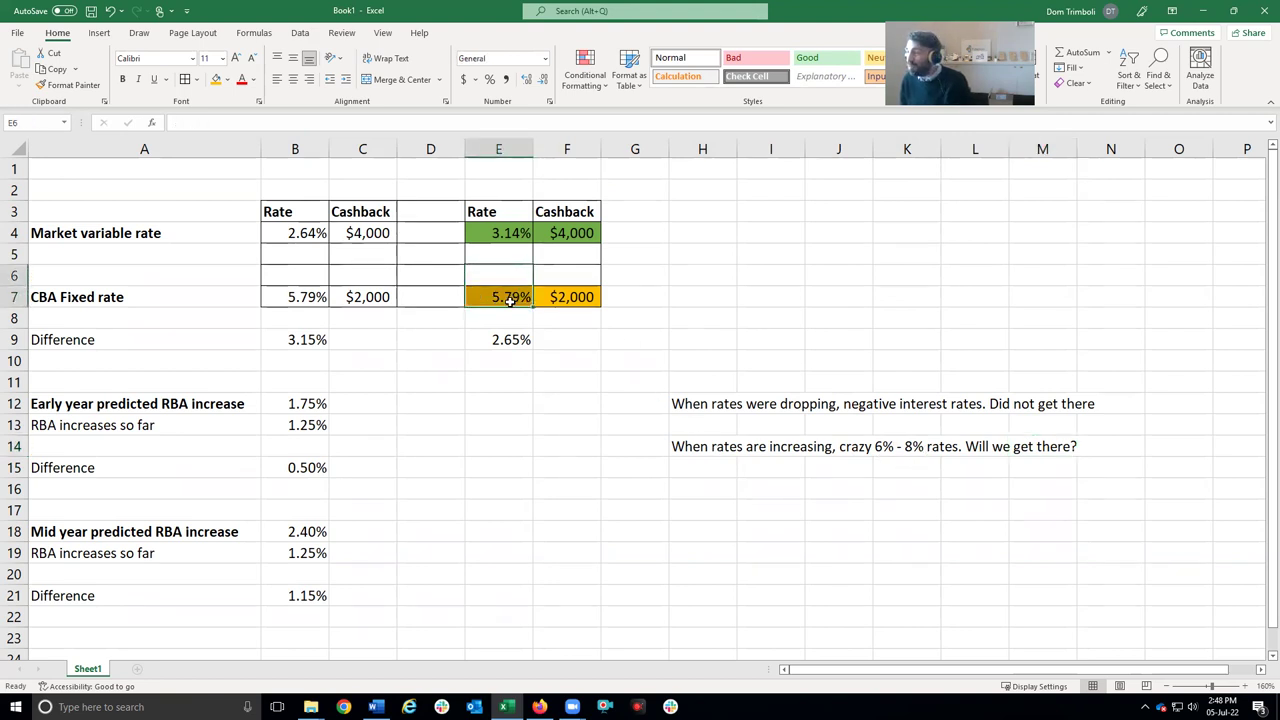
pyautogui.click(587, 343)
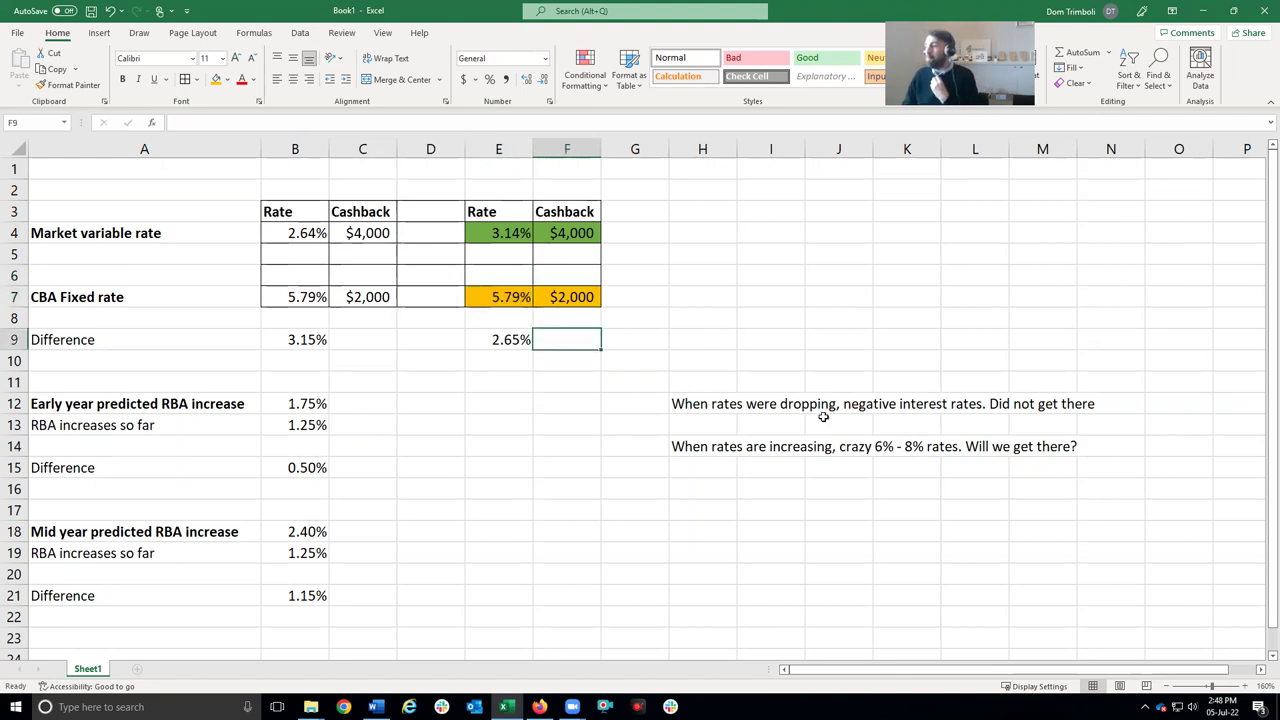
pyautogui.click(888, 465)
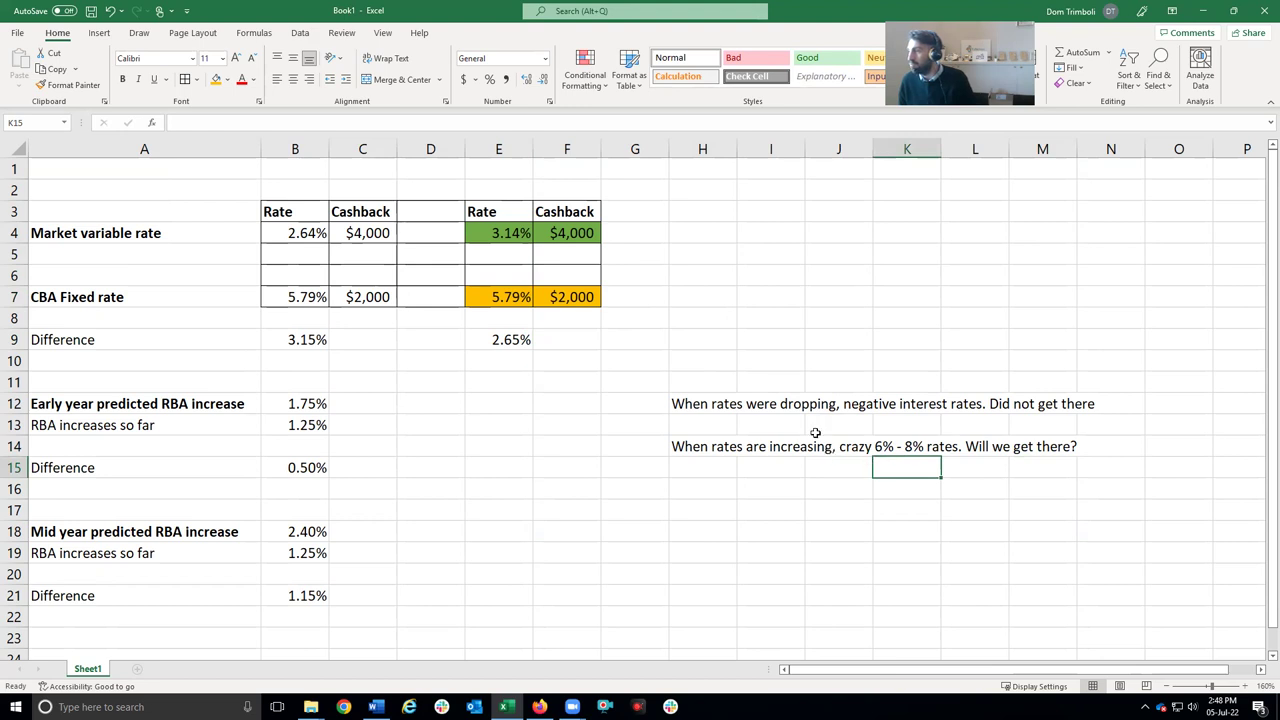
pyautogui.click(497, 234)
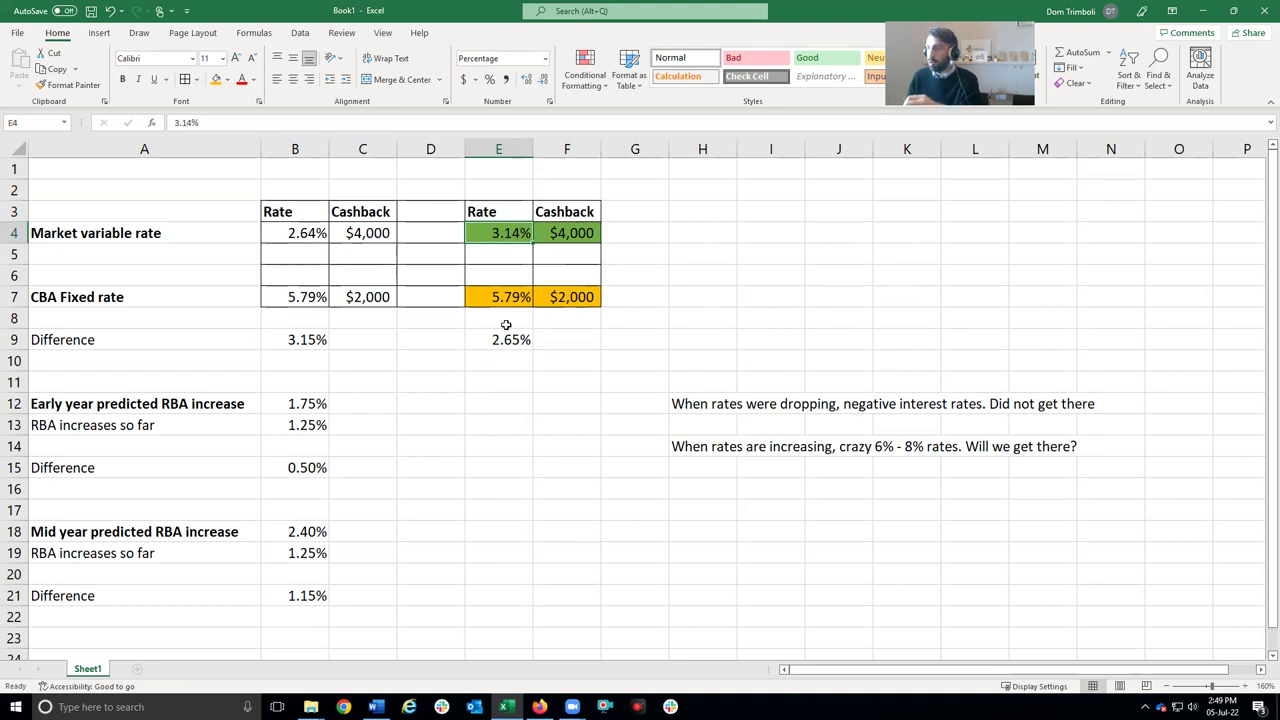
pyautogui.click(350, 237)
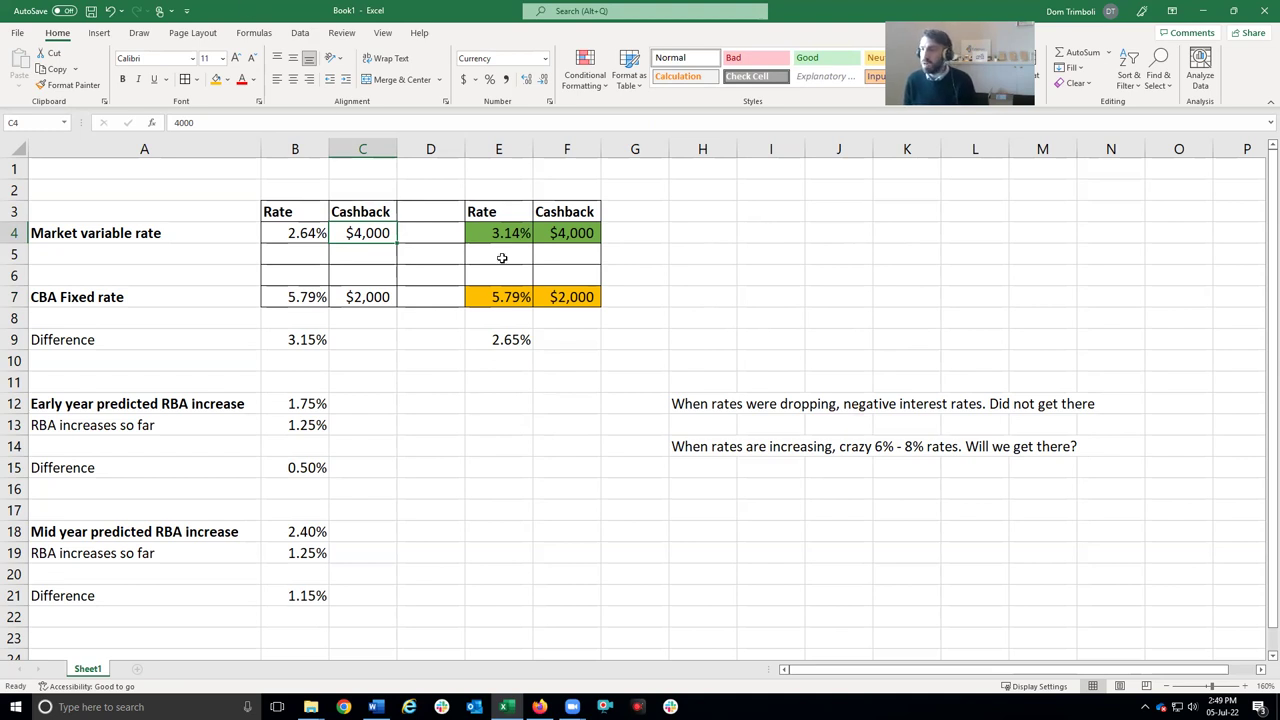
pyautogui.click(496, 300)
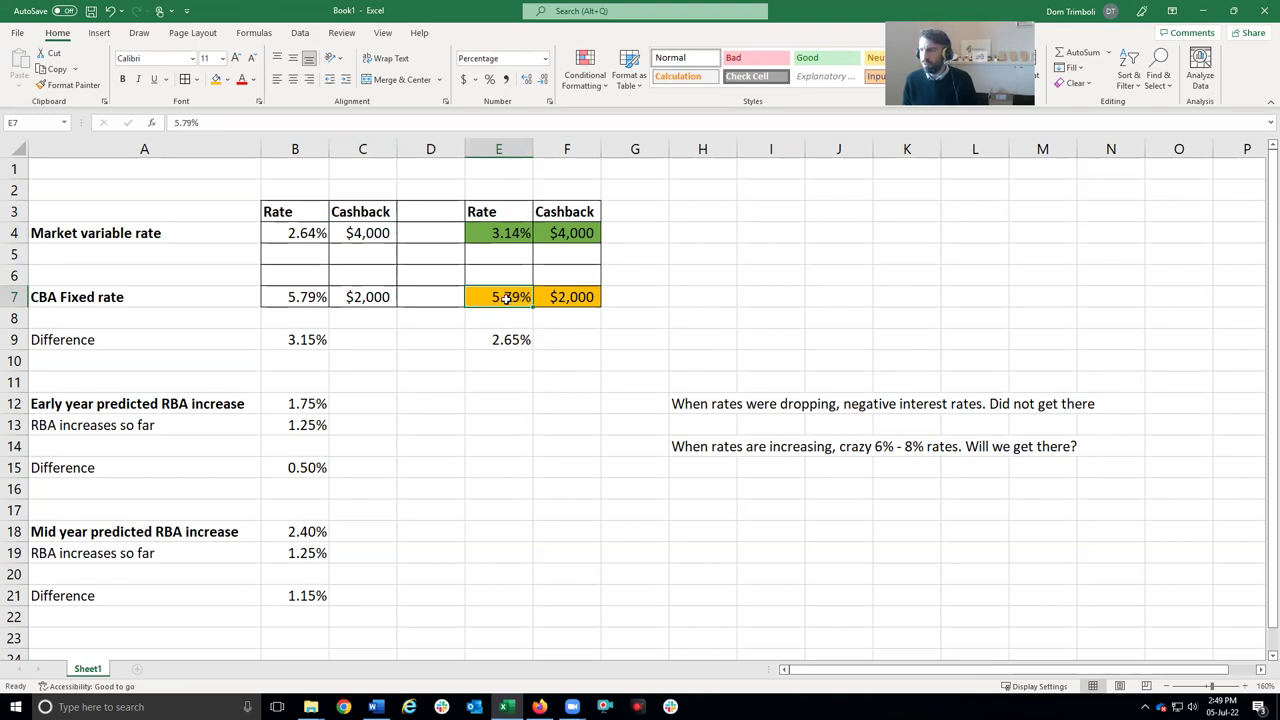
pyautogui.click(515, 318)
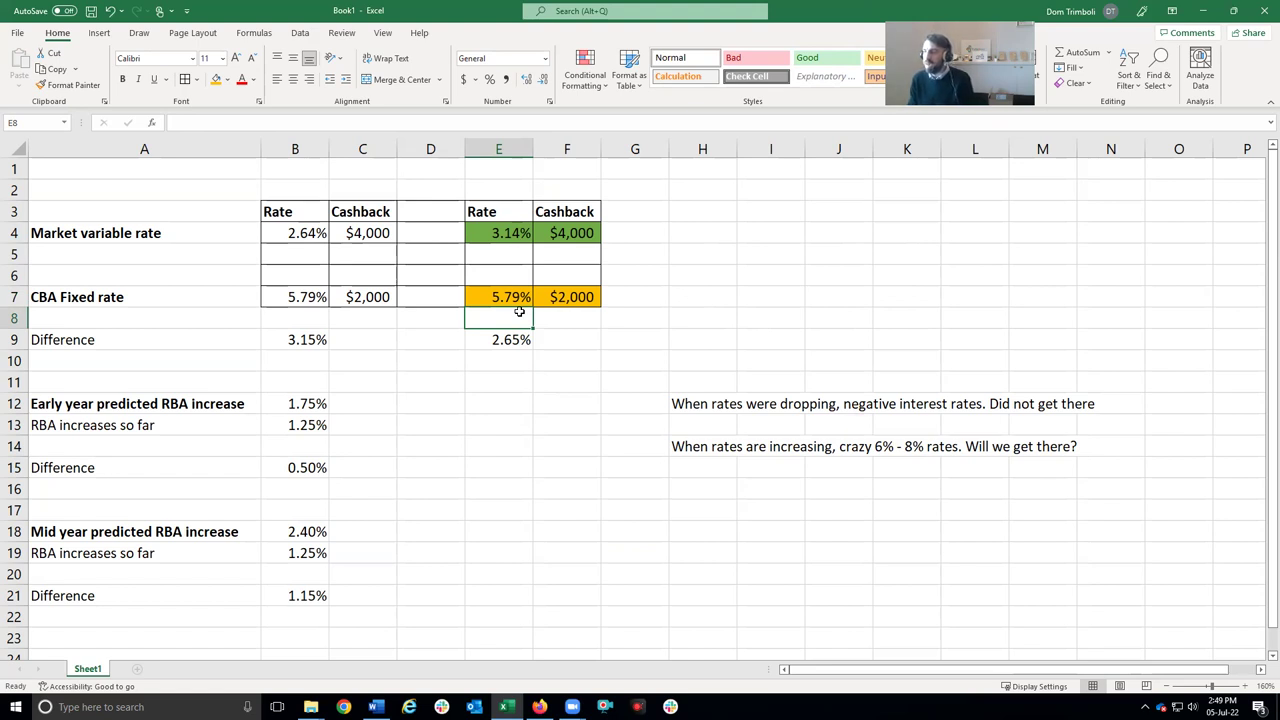
# Step: Examine the row 14 note about 6% - 8% rates and the mid year predicted RBA increase
pyautogui.click(697, 449)
pyautogui.moveTo(697, 449); pyautogui.dragTo(960, 447)
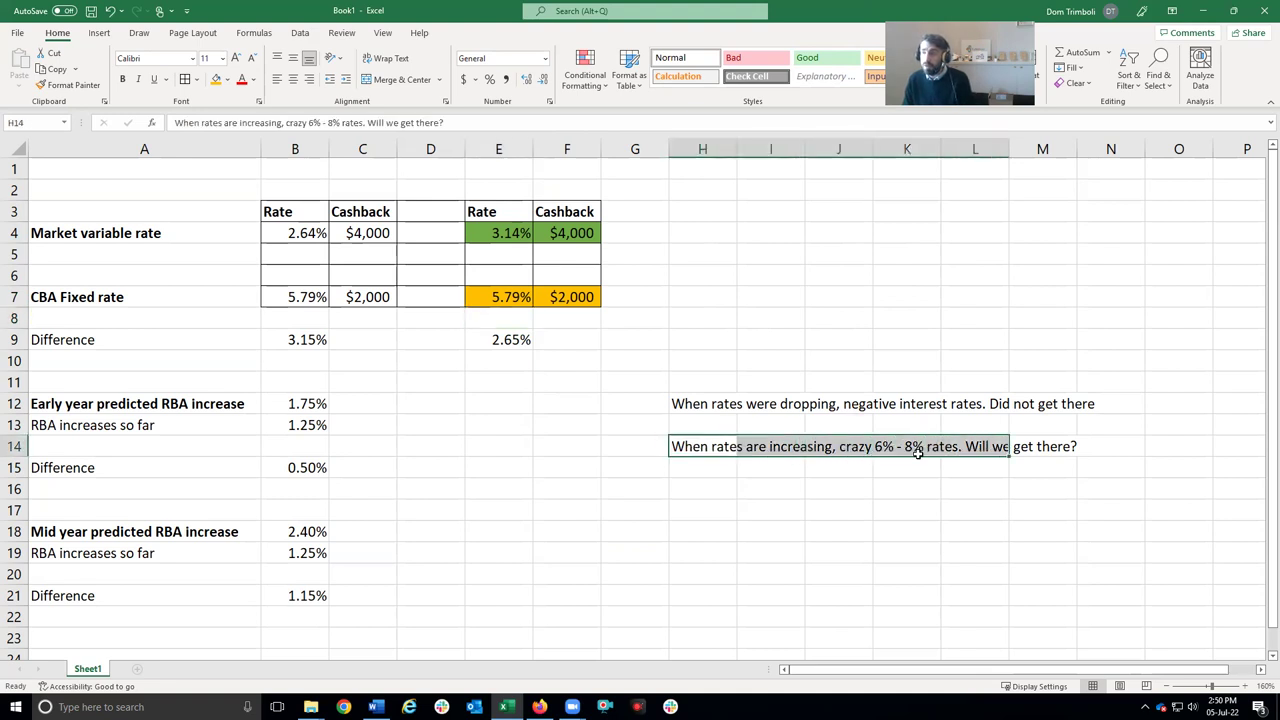
pyautogui.click(906, 447)
pyautogui.click(831, 446)
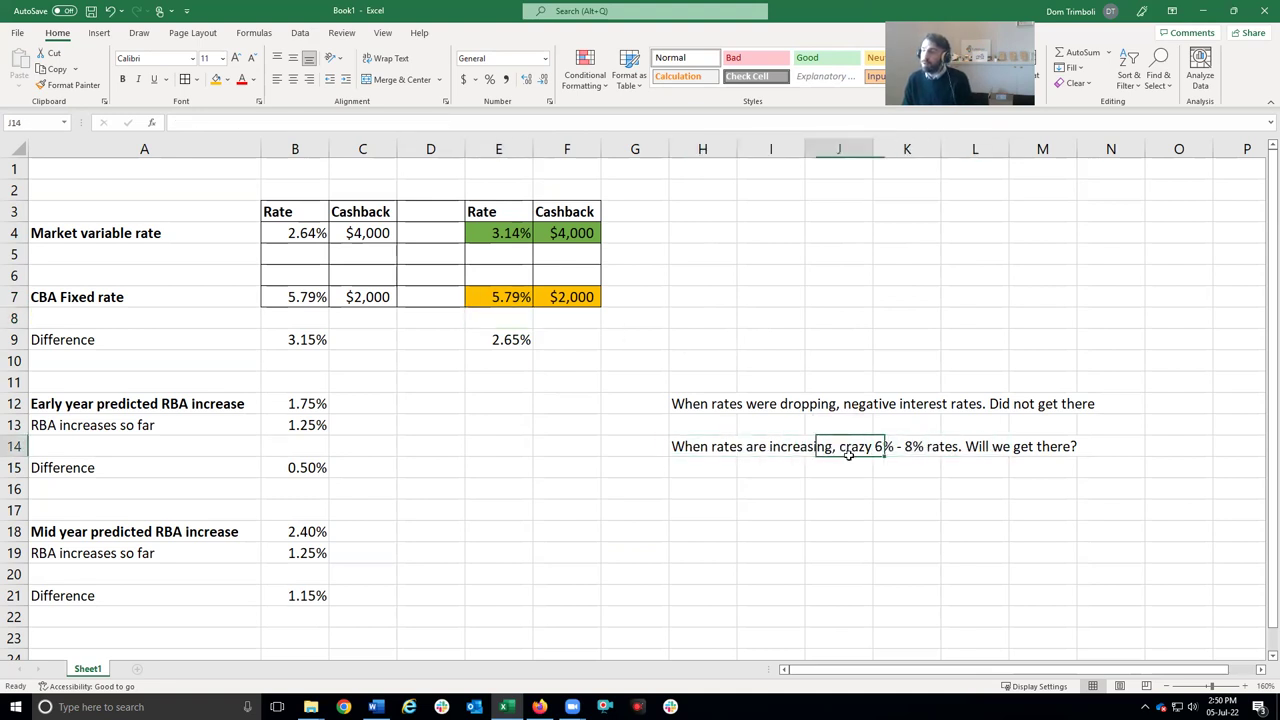
pyautogui.moveTo(928, 450); pyautogui.dragTo(695, 447)
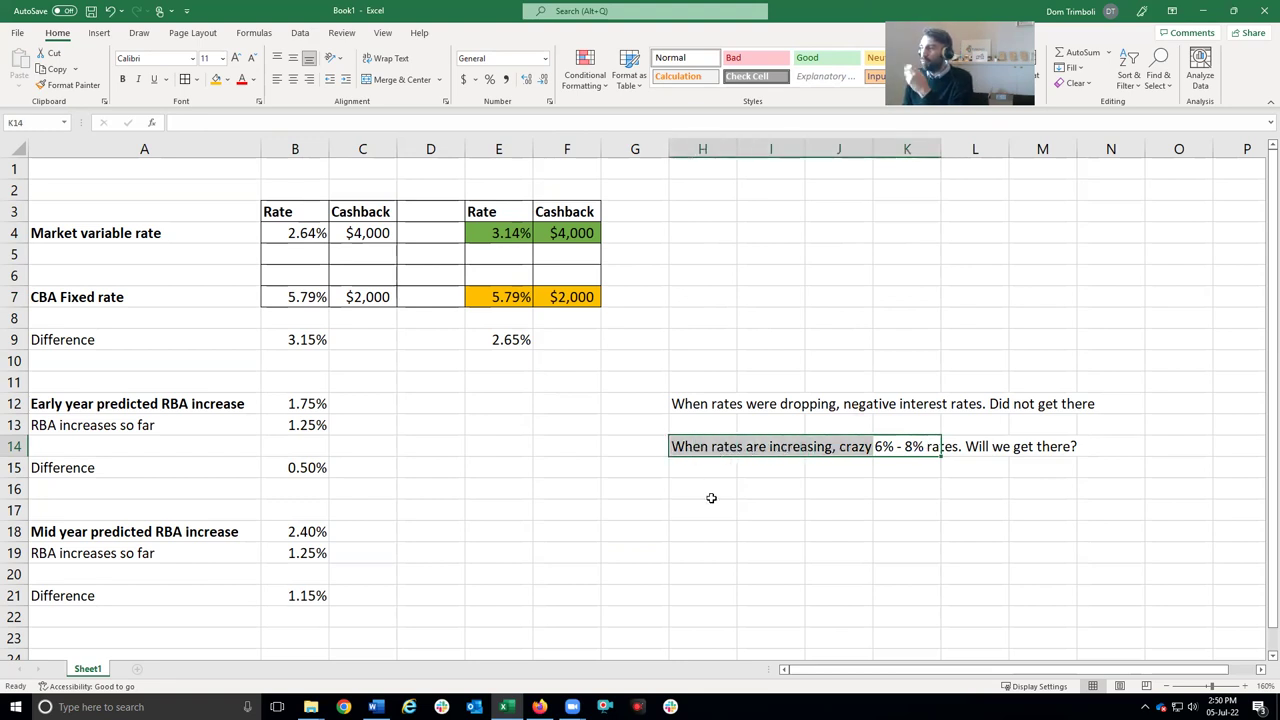
pyautogui.click(712, 495)
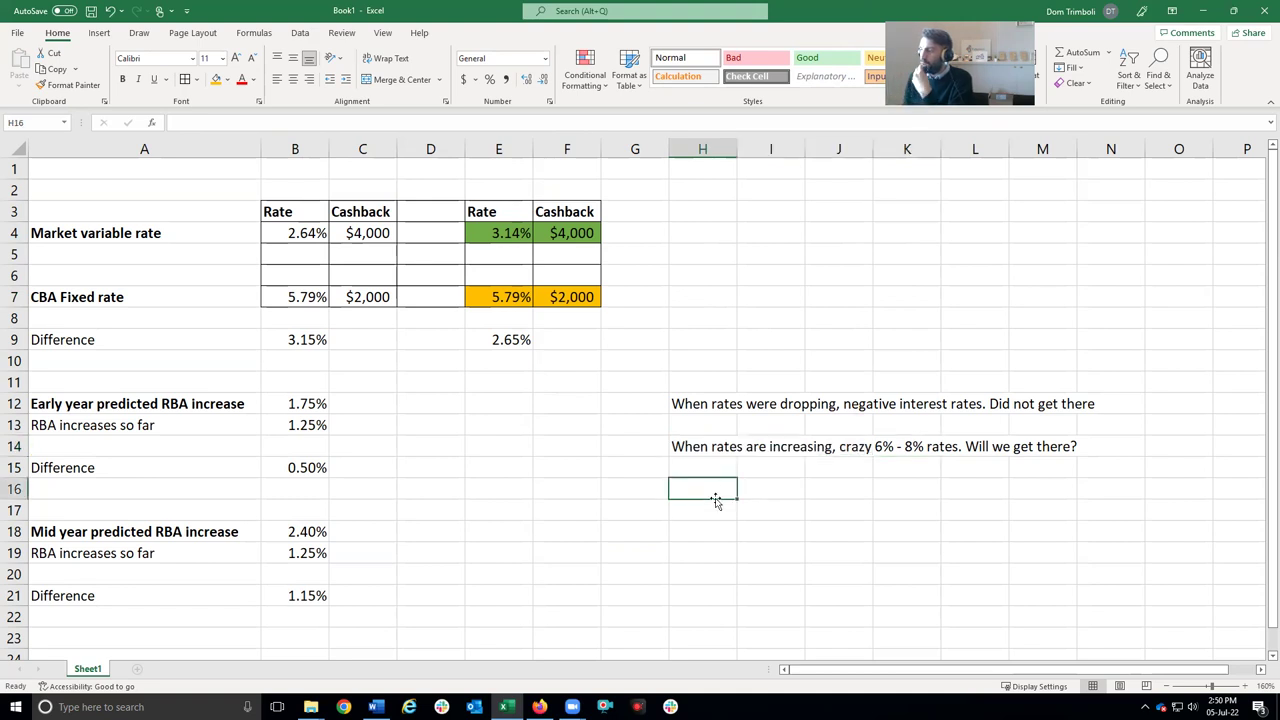
pyautogui.click(928, 447)
pyautogui.moveTo(928, 447); pyautogui.dragTo(720, 444)
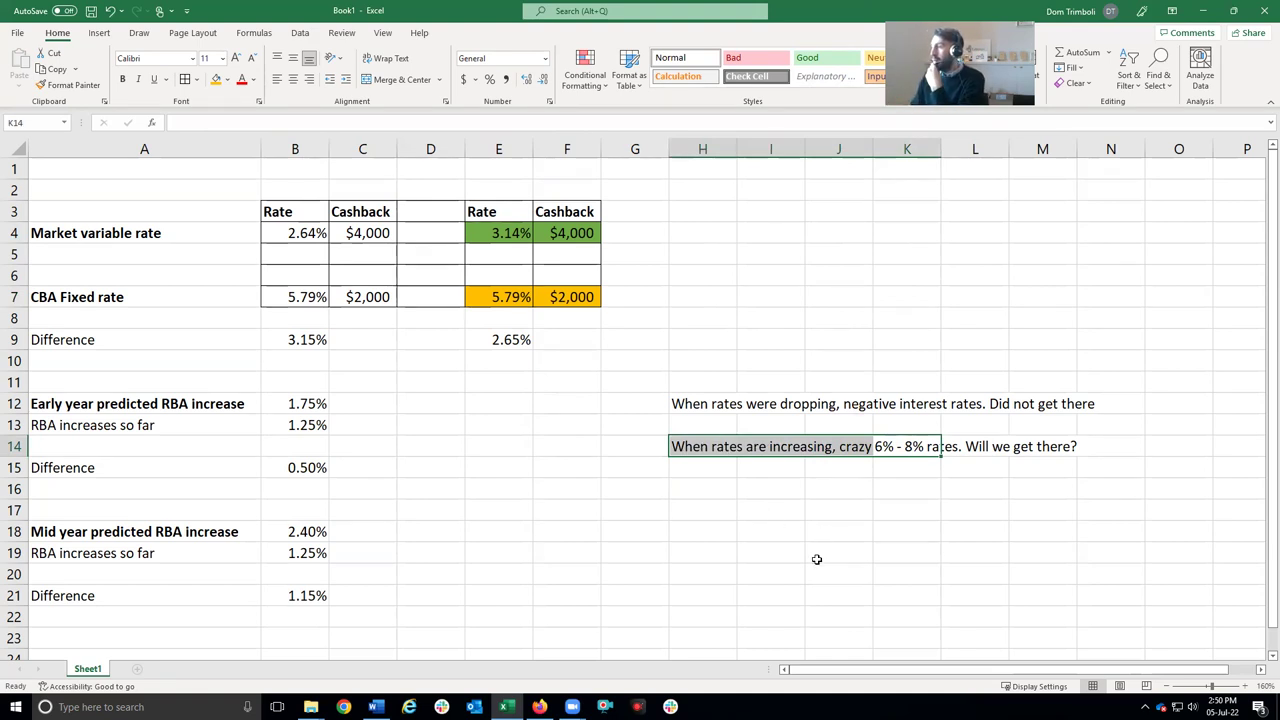
pyautogui.click(830, 505)
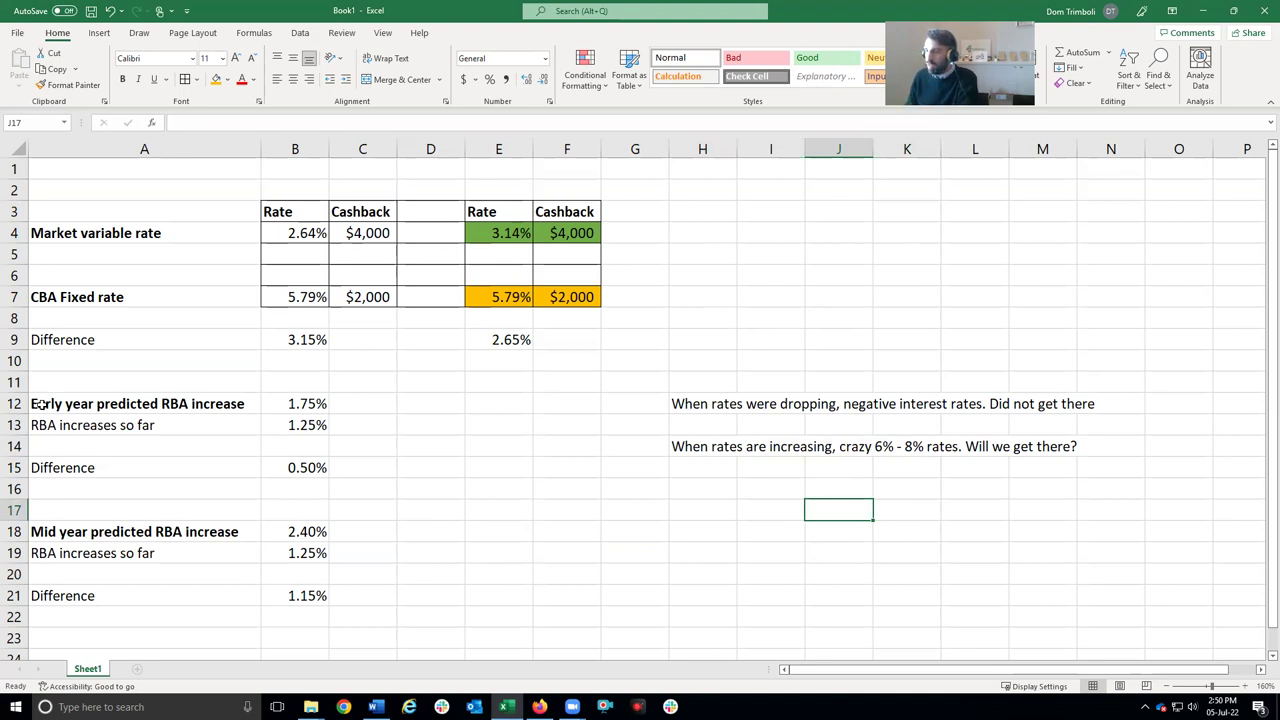
pyautogui.moveTo(56, 531); pyautogui.dragTo(253, 578)
pyautogui.click(366, 532)
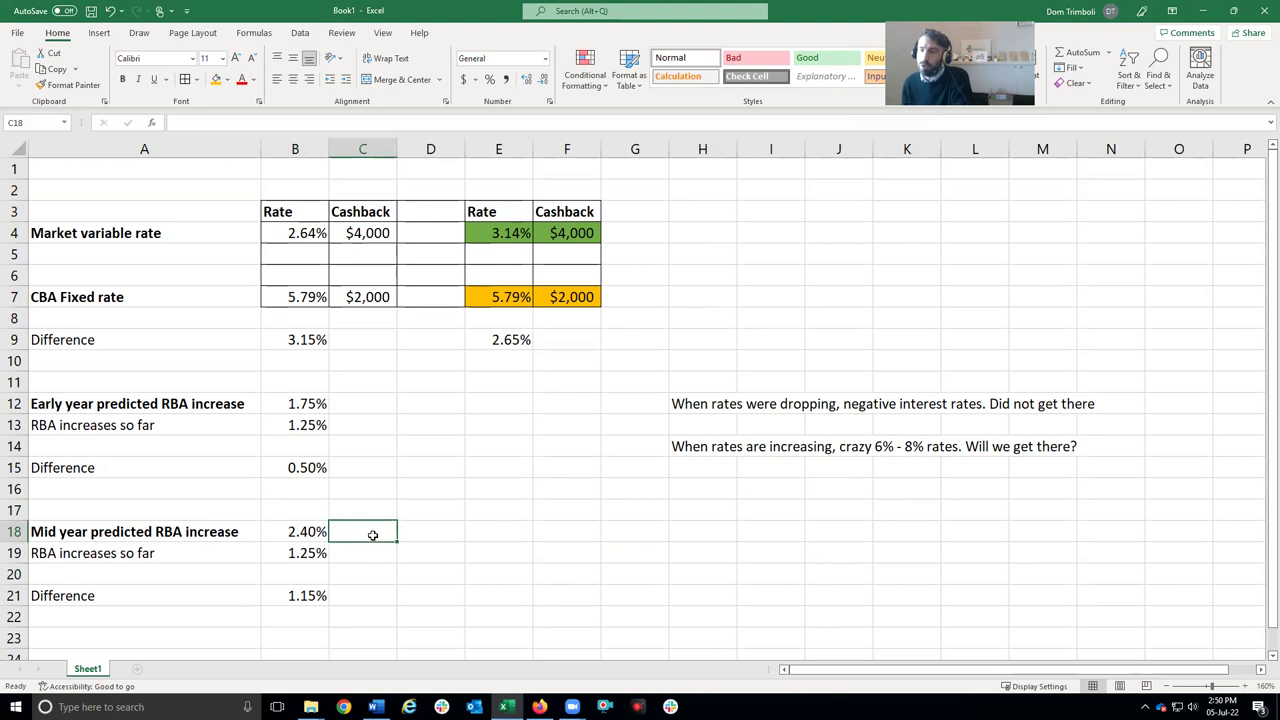